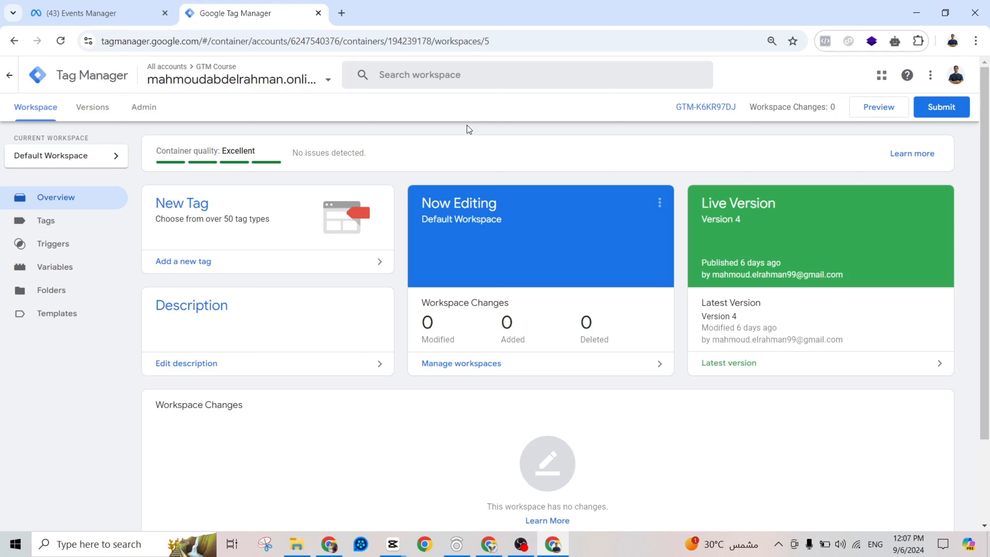
Start a preview of the container and connect Tag Assistant to the site's shop page
{"action": "left_click", "coordinate": [869, 116]}
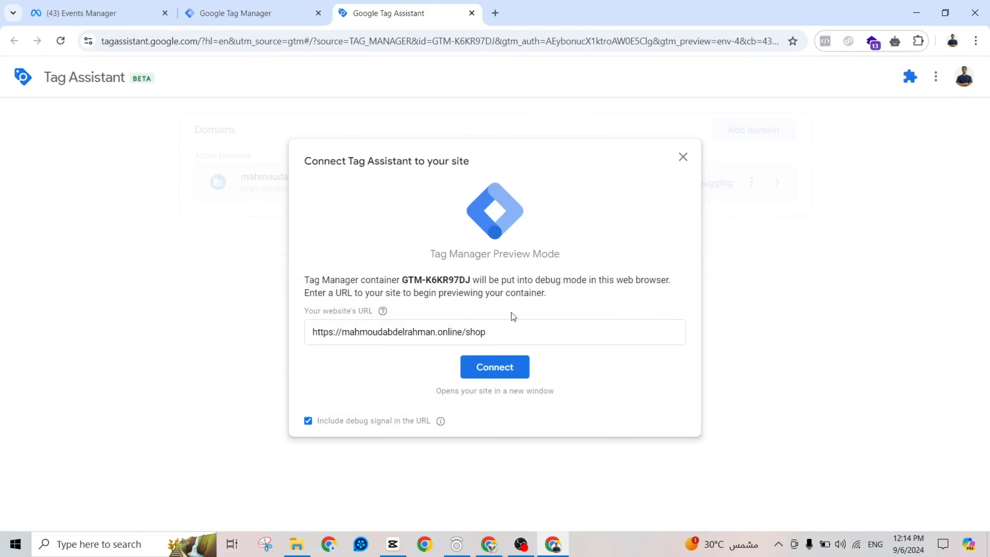
{"action": "left_click", "coordinate": [503, 364]}
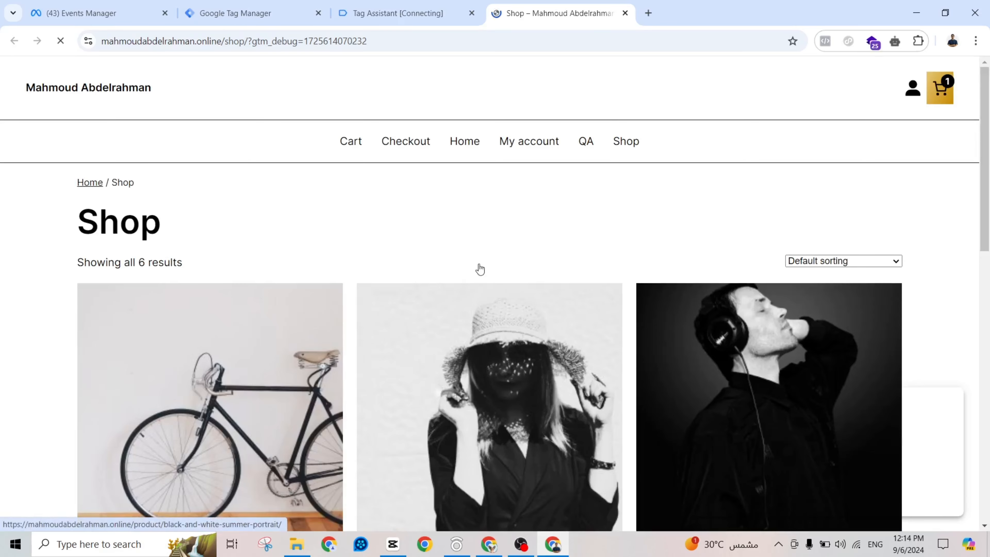
Add the Black and White Summer Portrait to the shop cart and proceed from the cart to the checkout page
{"action": "scroll", "coordinate": [496, 280], "scroll_direction": "down", "scroll_amount": 5}
{"action": "left_click", "coordinate": [494, 228]}
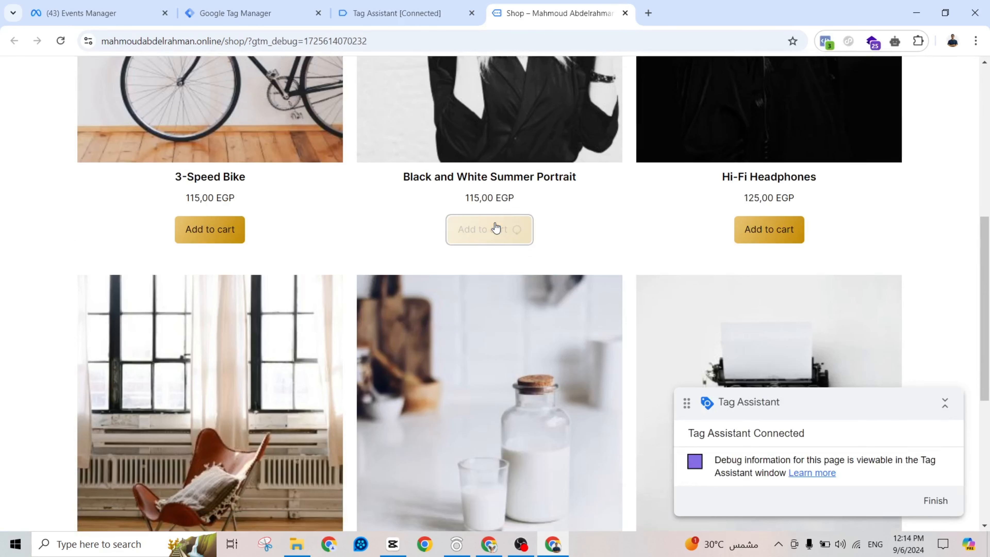
{"action": "left_click", "coordinate": [495, 284]}
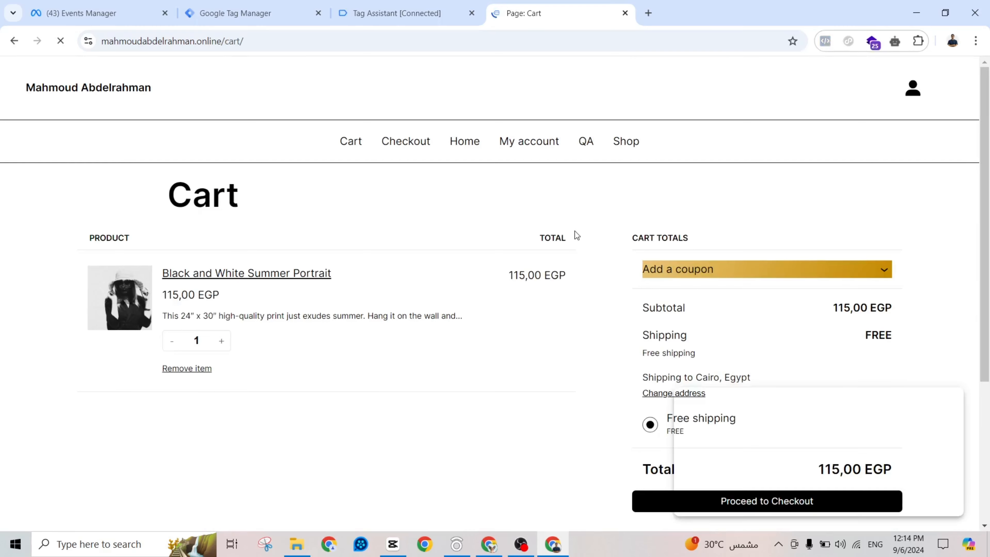
{"action": "scroll", "coordinate": [575, 234], "scroll_direction": "down", "scroll_amount": 5}
{"action": "left_click", "coordinate": [701, 300]}
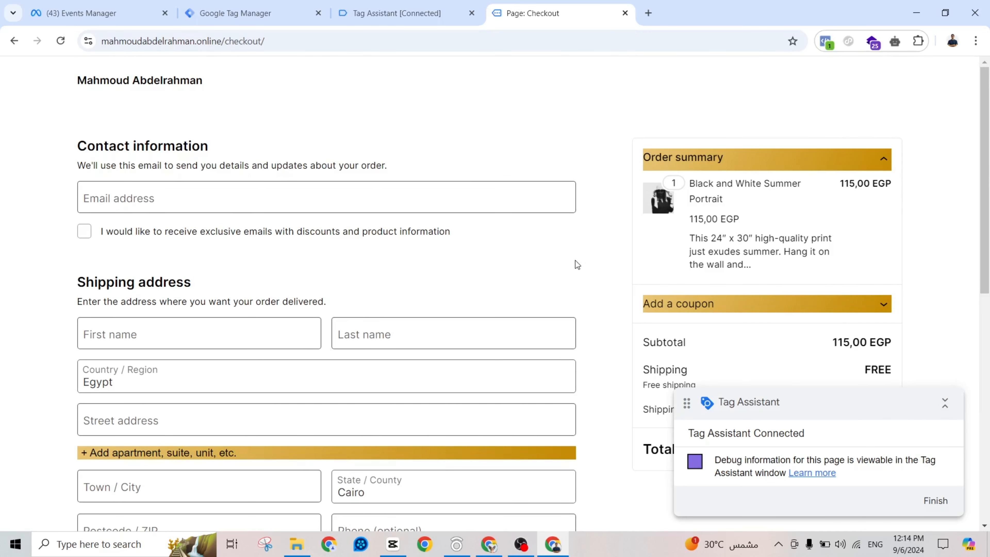
In Tag Assistant, open the variables of the checkout page's Window Loaded event and copy the Page Path value /checkout/
{"action": "left_click", "coordinate": [386, 5]}
{"action": "left_click", "coordinate": [500, 302]}
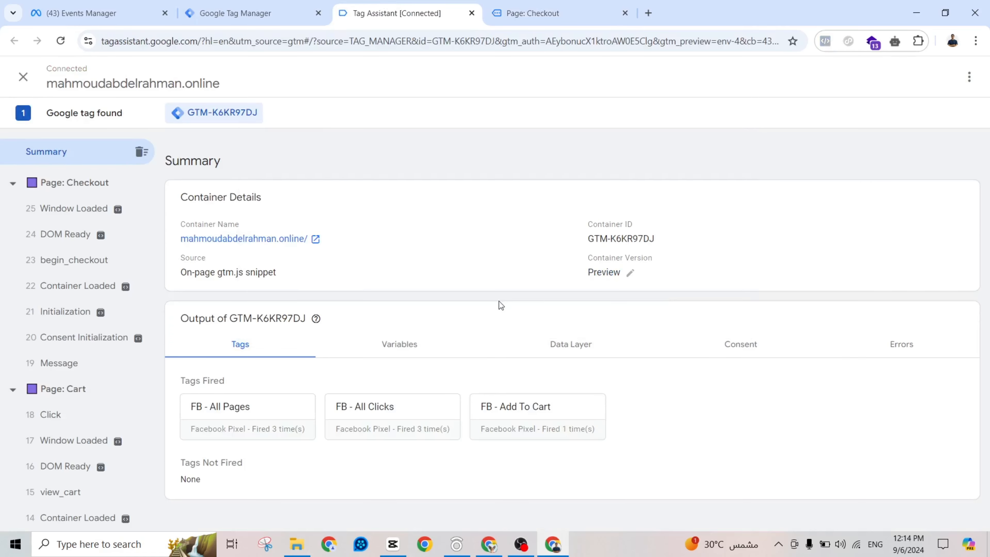
{"action": "left_click", "coordinate": [80, 207]}
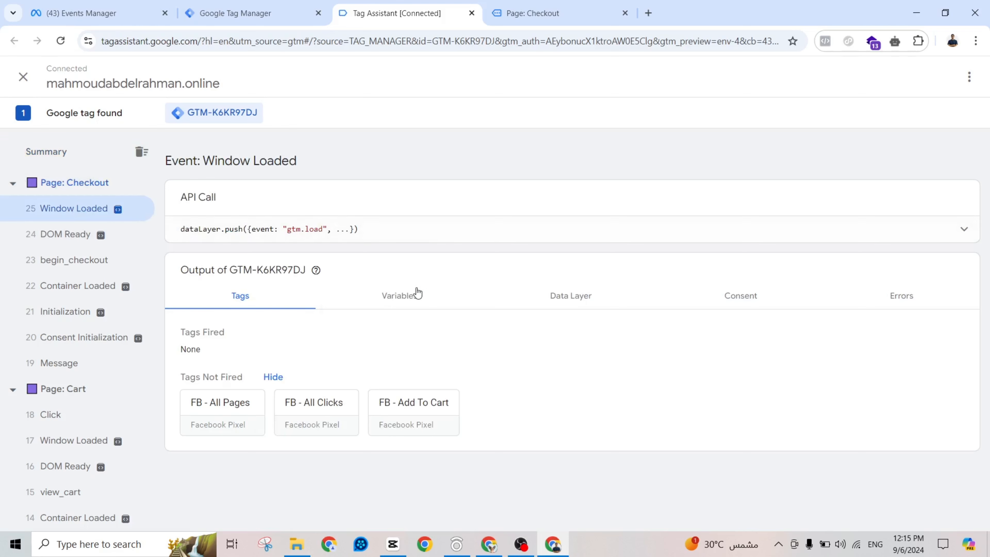
{"action": "left_click", "coordinate": [398, 295]}
{"action": "scroll", "coordinate": [418, 292], "scroll_direction": "down", "scroll_amount": 8}
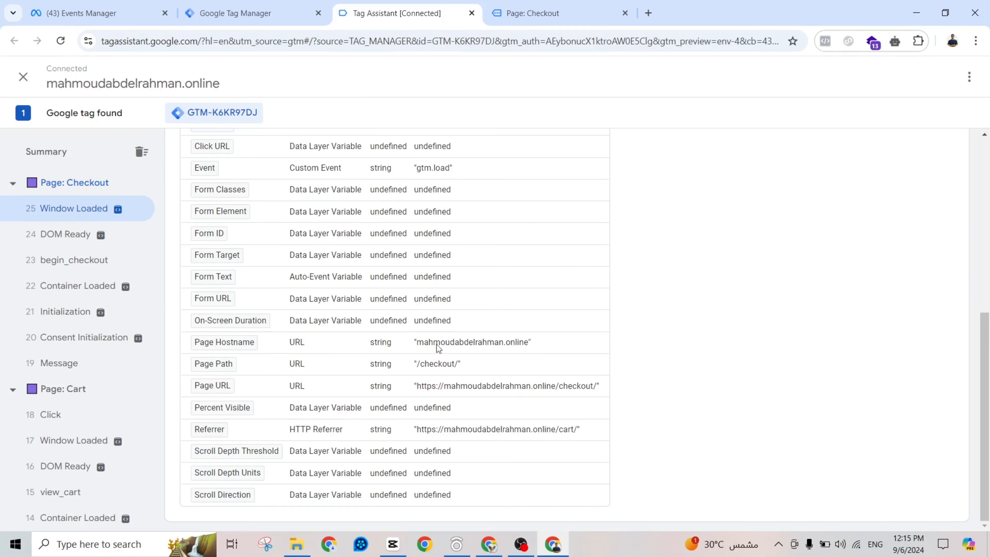
{"action": "left_click_drag", "start_coordinate": [424, 370], "coordinate": [458, 370]}
Return to Tag Manager and create a new tag of the Facebook Pixel type
{"action": "left_click", "coordinate": [286, 5]}
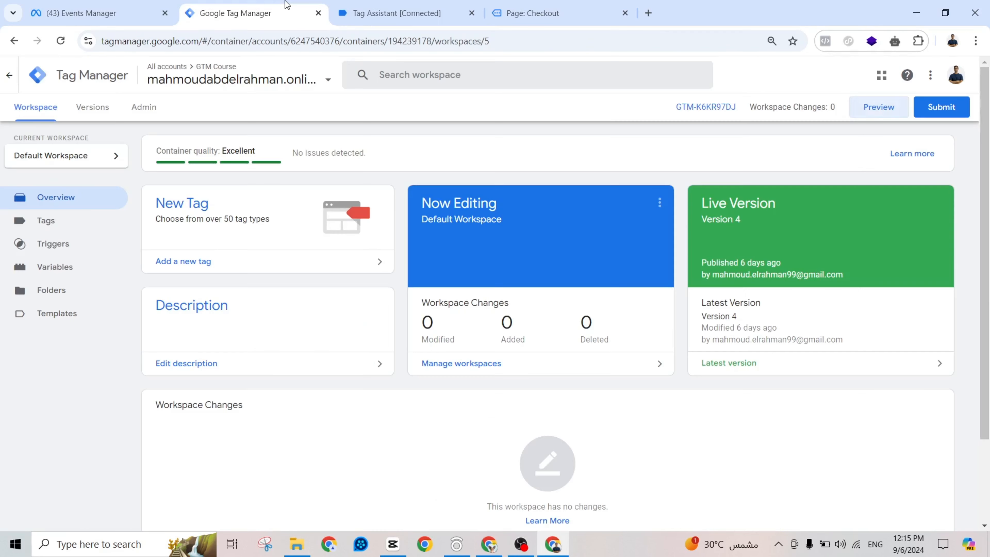
{"action": "left_click", "coordinate": [80, 220]}
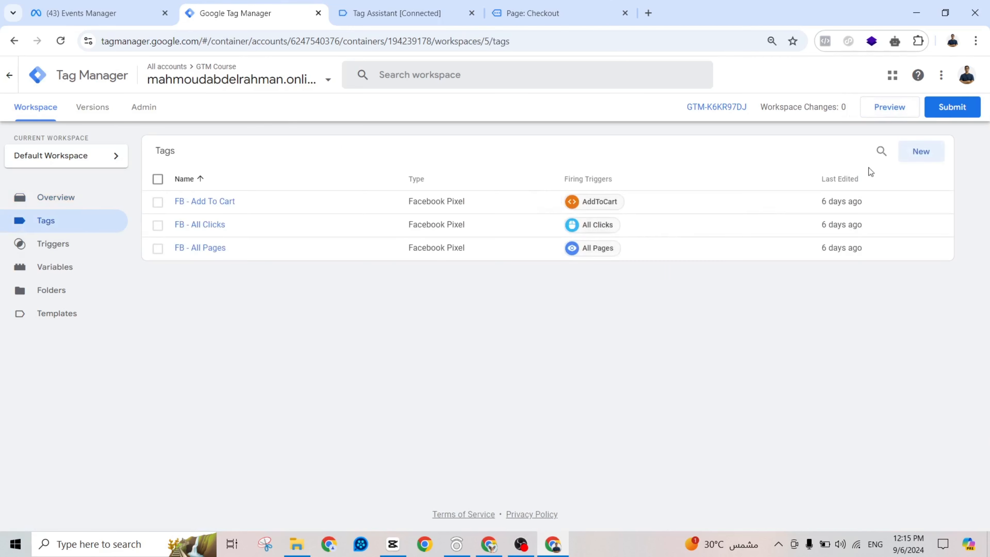
{"action": "left_click", "coordinate": [919, 153]}
{"action": "left_click", "coordinate": [589, 171]}
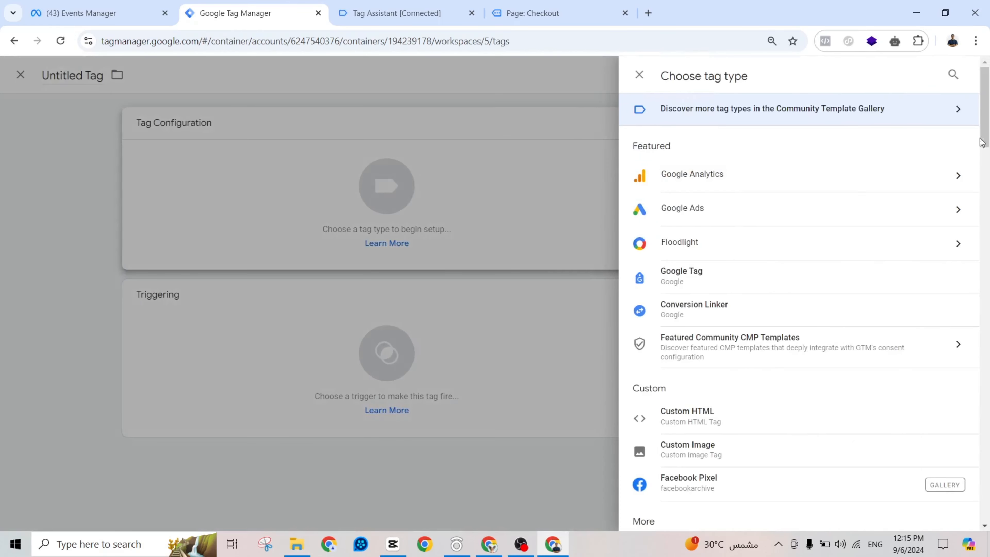
{"action": "scroll", "coordinate": [815, 171], "scroll_direction": "down", "scroll_amount": 5}
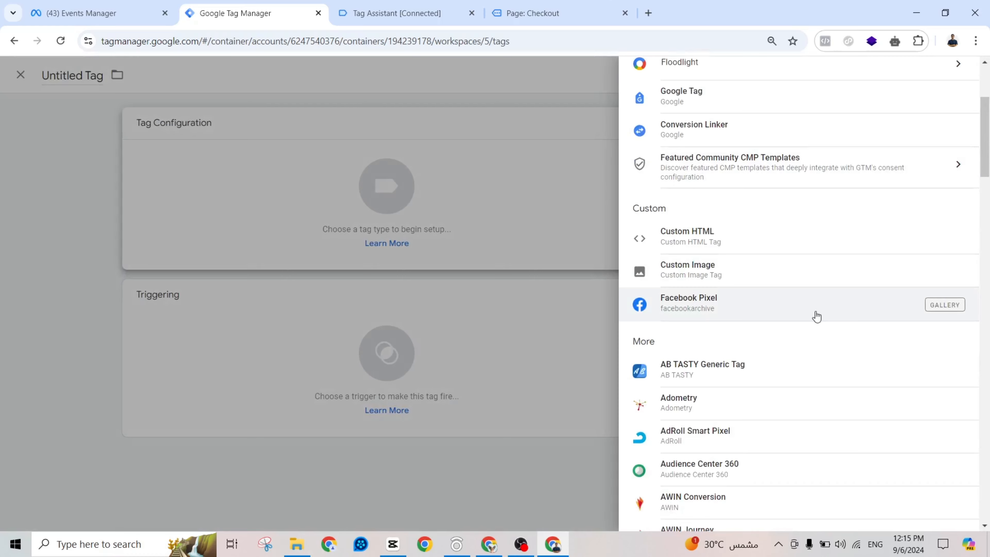
{"action": "left_click", "coordinate": [816, 316]}
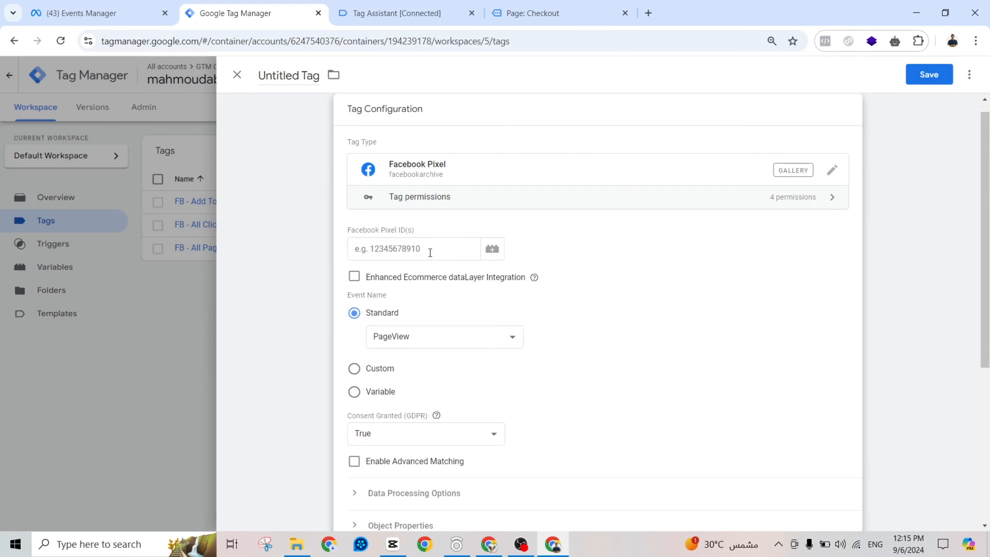
Copy the Egy Store pixel ID from Events Manager into the tag and set its standard event to InitiateCheckout
{"action": "left_click", "coordinate": [129, 12]}
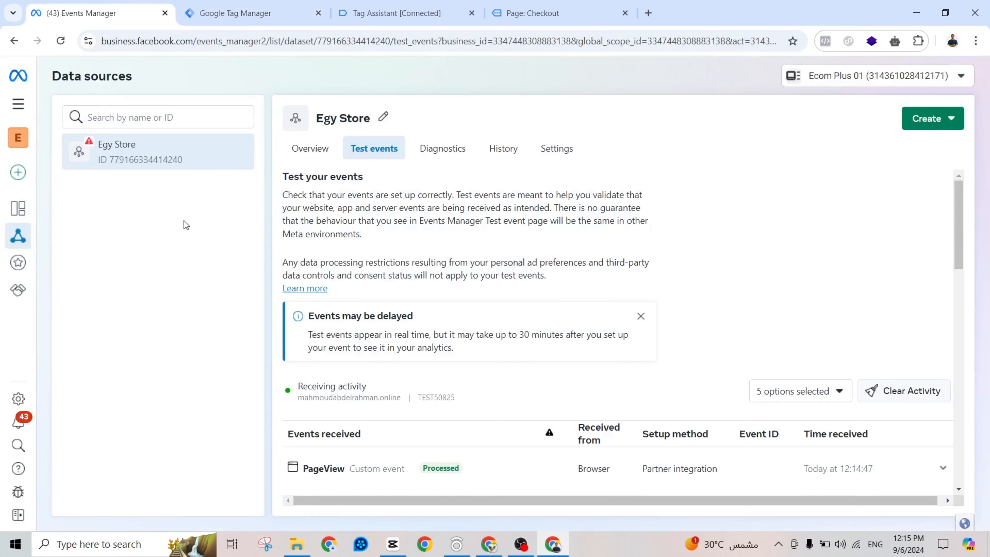
{"action": "left_click_drag", "start_coordinate": [183, 161], "coordinate": [112, 163]}
{"action": "key", "text": "ctrl+c"}
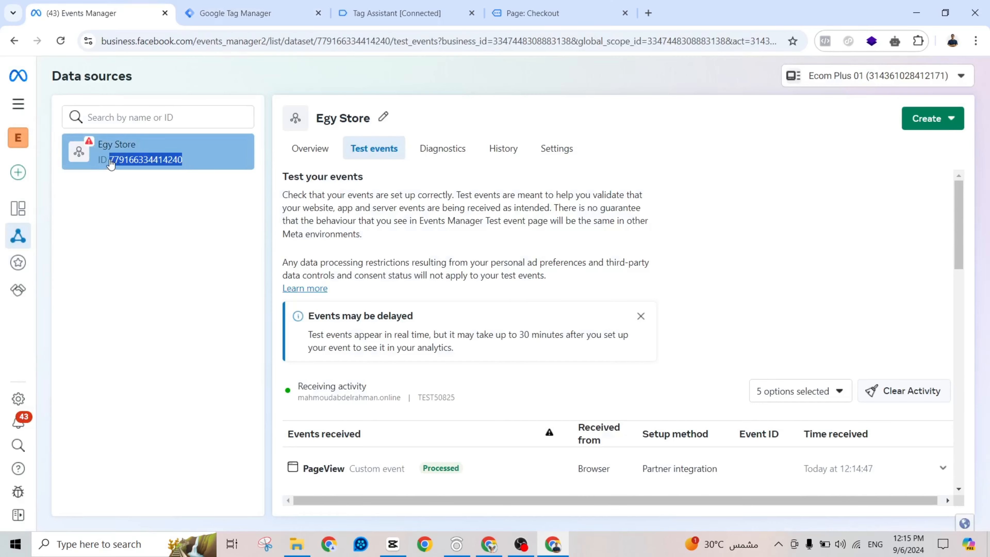
{"action": "left_click", "coordinate": [261, 12]}
{"action": "left_click", "coordinate": [416, 248]}
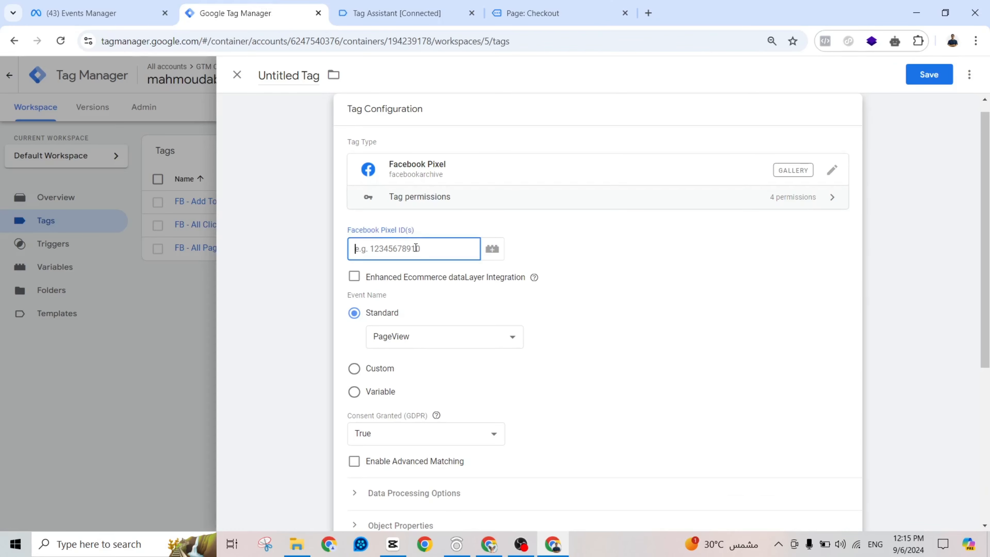
{"action": "key", "text": "ctrl+v"}
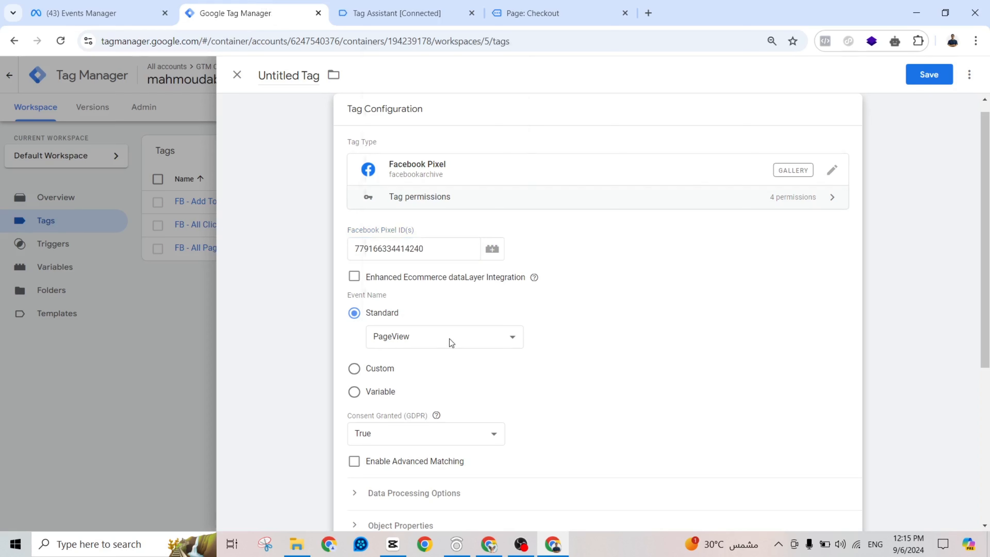
{"action": "left_click", "coordinate": [450, 339]}
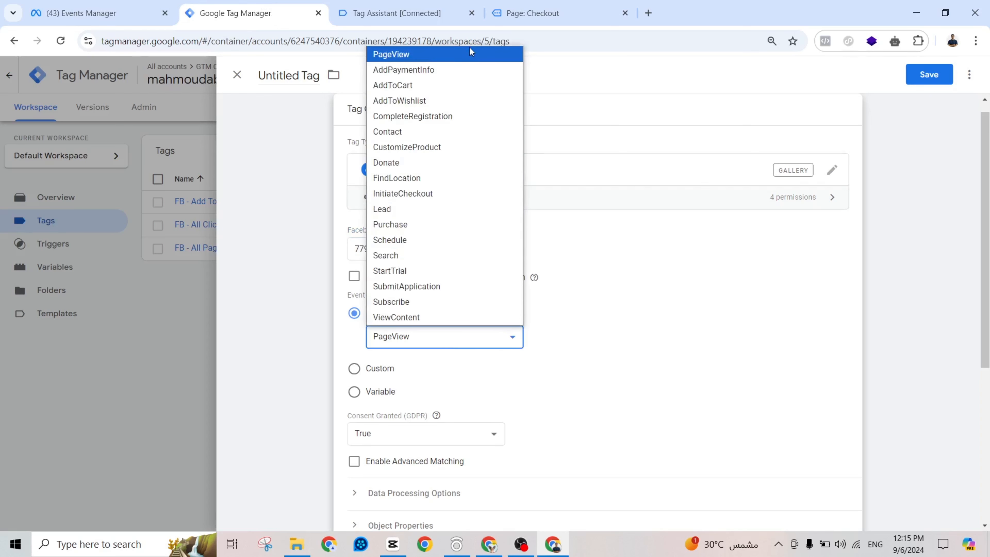
{"action": "left_click", "coordinate": [462, 194]}
Add a new Page View trigger to the tag and make it fire on Some Page Views
{"action": "left_click_drag", "start_coordinate": [986, 177], "coordinate": [986, 327]}
{"action": "left_click", "coordinate": [439, 403]}
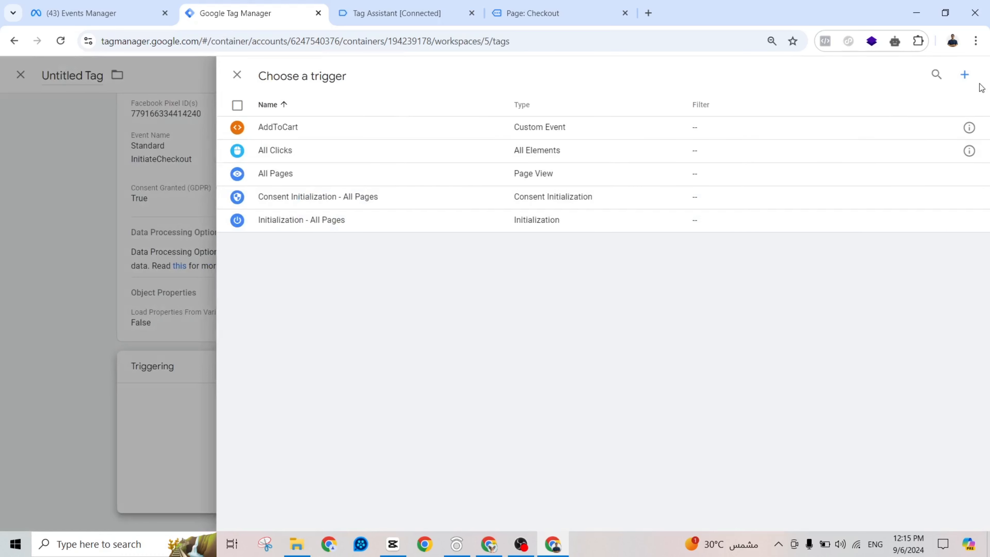
{"action": "left_click", "coordinate": [966, 76]}
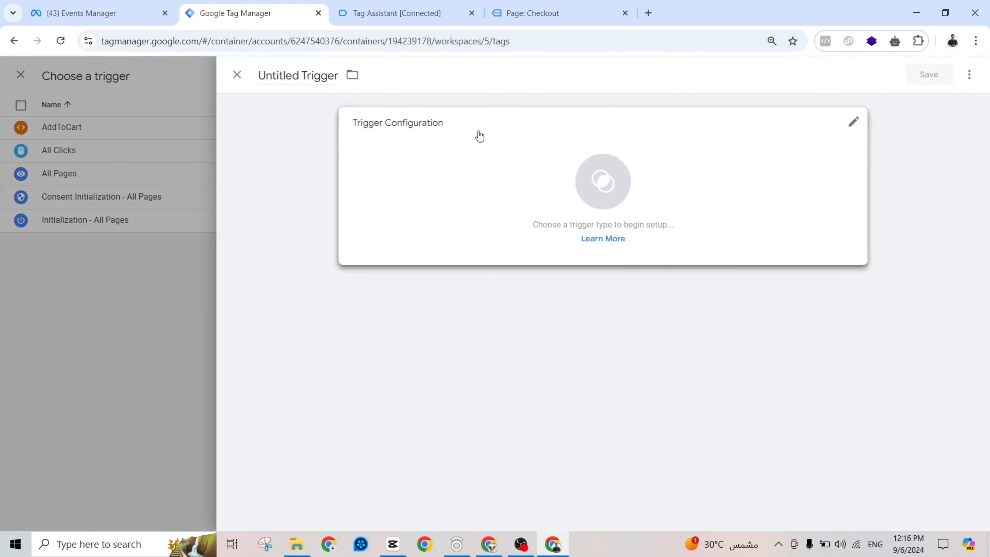
{"action": "left_click", "coordinate": [480, 136]}
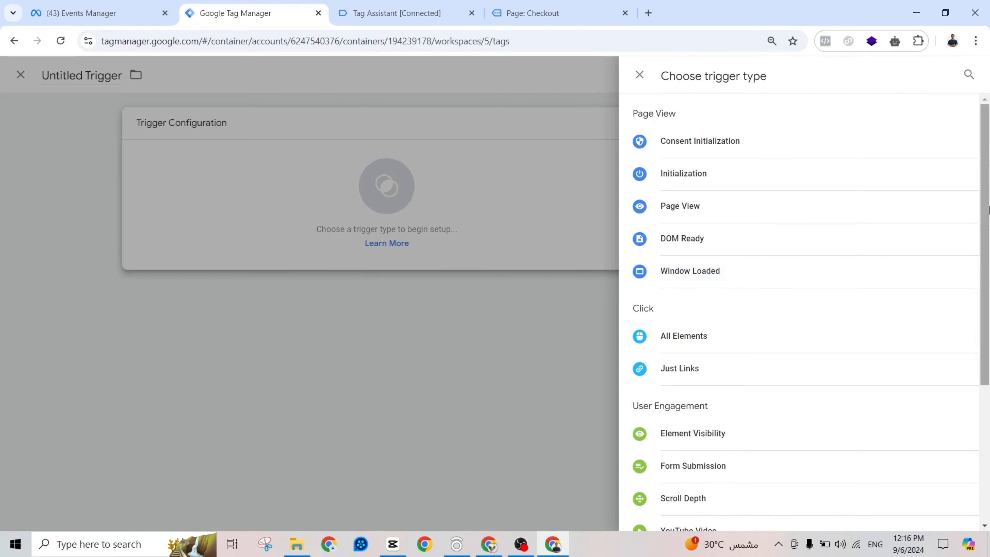
{"action": "scroll", "coordinate": [987, 237], "scroll_direction": "down", "scroll_amount": 2}
{"action": "scroll", "coordinate": [986, 237], "scroll_direction": "down", "scroll_amount": 2}
{"action": "scroll", "coordinate": [987, 218], "scroll_direction": "up", "scroll_amount": 4}
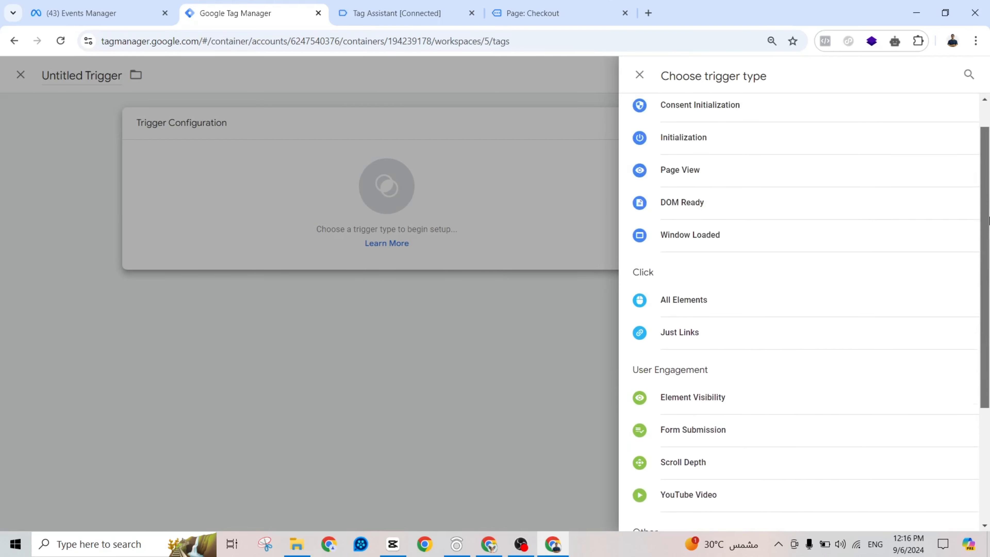
{"action": "left_click", "coordinate": [735, 207]}
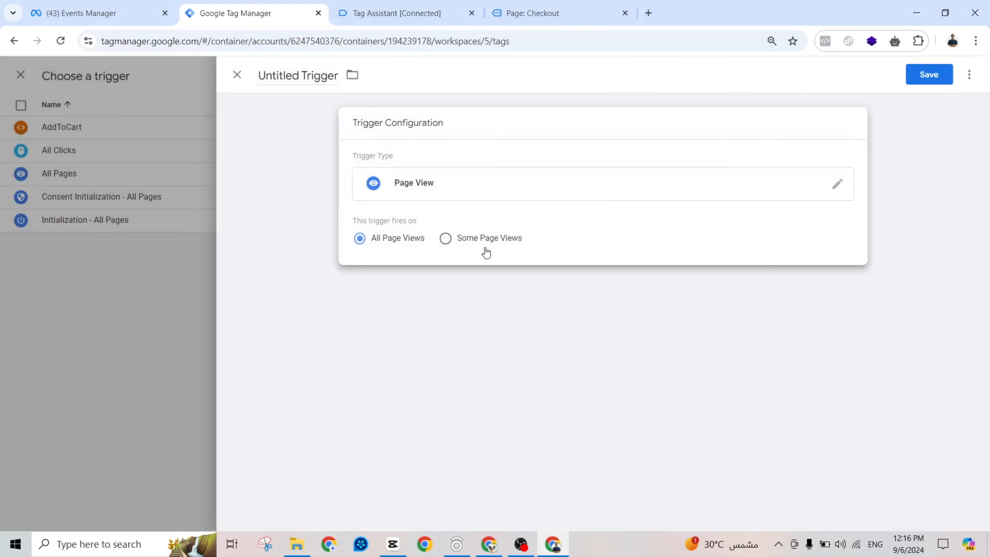
{"action": "left_click", "coordinate": [490, 239]}
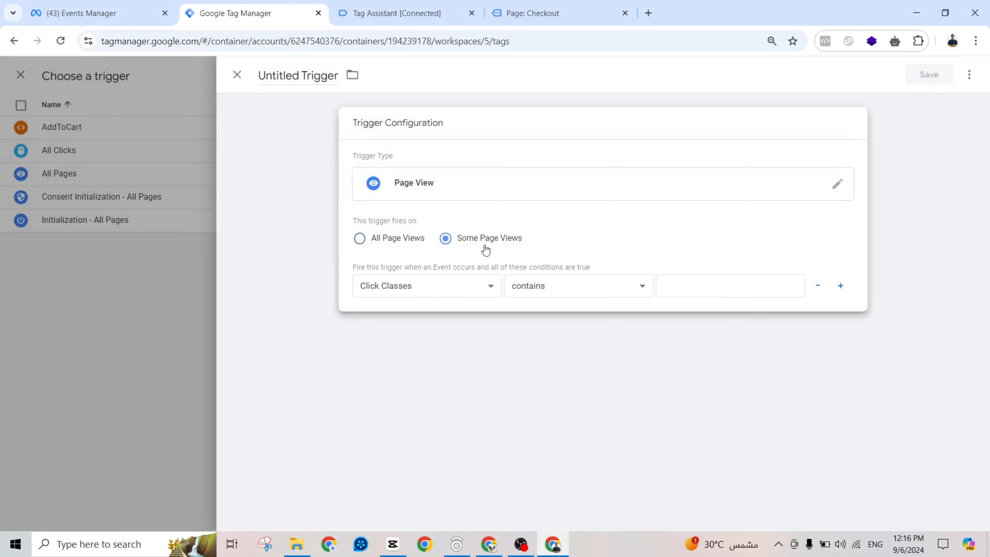
Set the trigger's firing condition to Page Path equals /checkout/, reusing the path copied from Tag Assistant
{"action": "left_click", "coordinate": [408, 286]}
{"action": "left_click", "coordinate": [408, 287]}
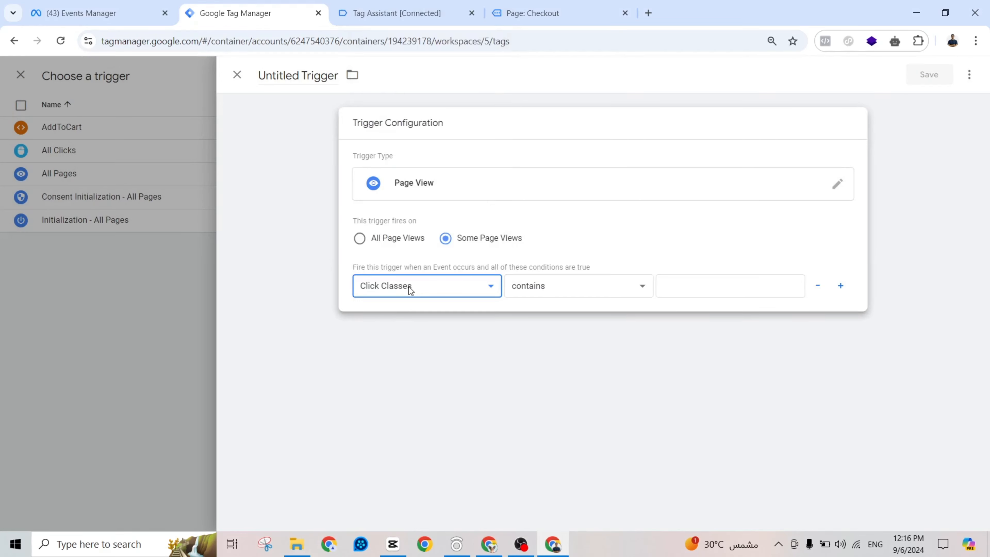
{"action": "left_click", "coordinate": [387, 13]}
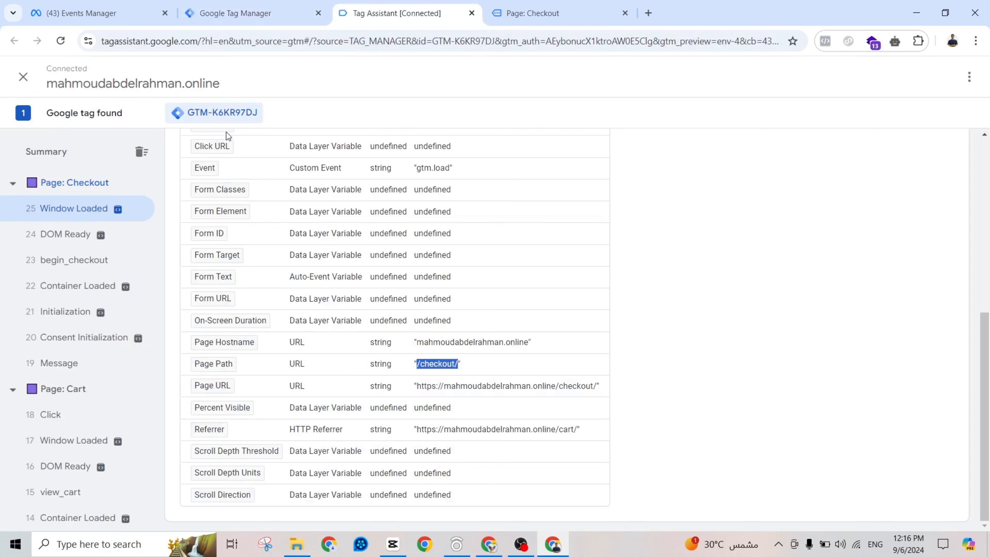
{"action": "left_click", "coordinate": [235, 13]}
{"action": "left_click", "coordinate": [385, 296]}
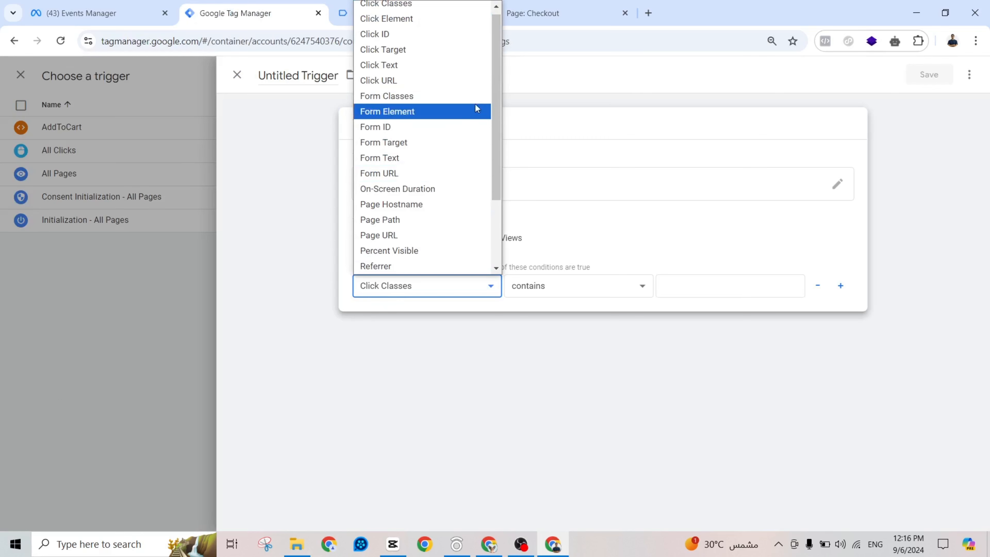
{"action": "scroll", "coordinate": [471, 156], "scroll_direction": "down", "scroll_amount": 3}
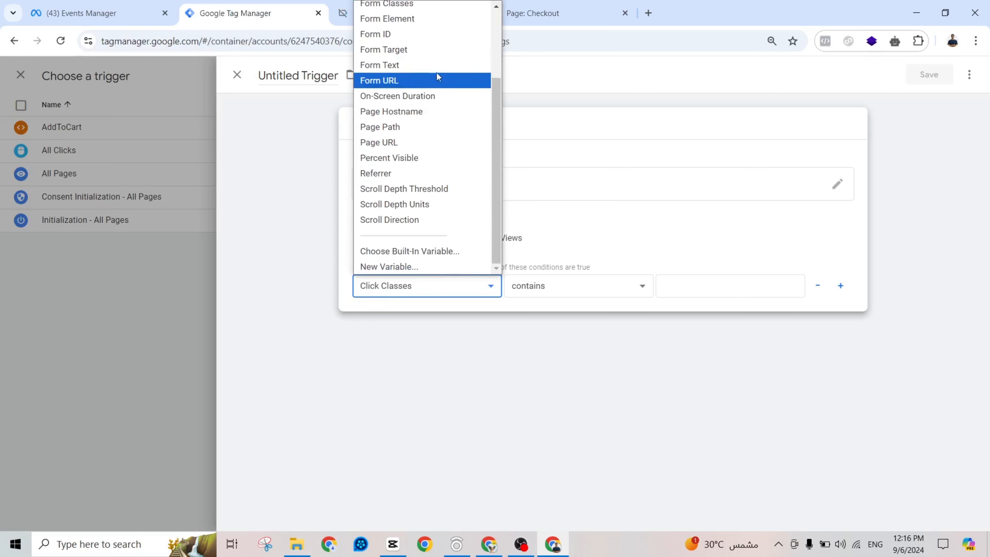
{"action": "left_click", "coordinate": [445, 129]}
{"action": "left_click", "coordinate": [566, 292]}
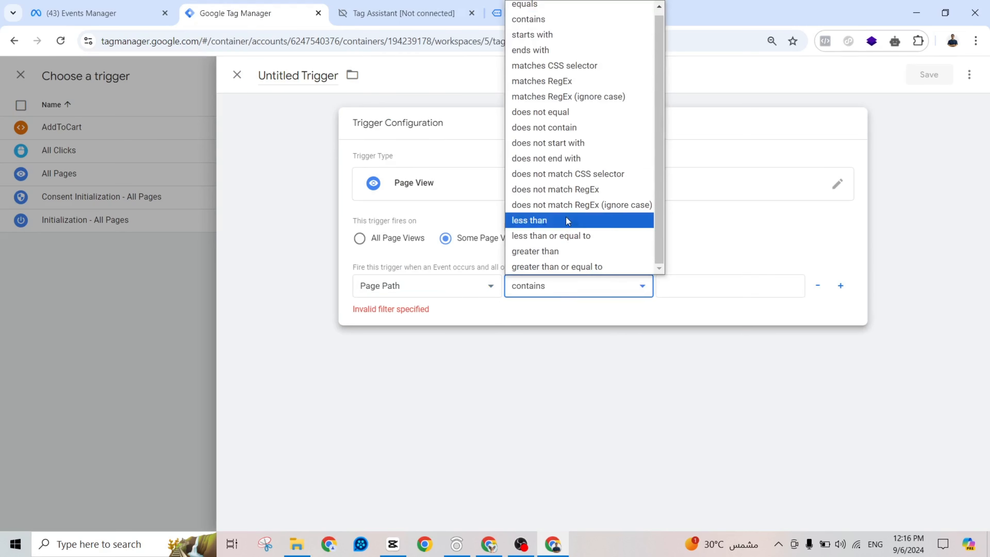
{"action": "left_click", "coordinate": [572, 5]}
{"action": "left_click", "coordinate": [710, 287]}
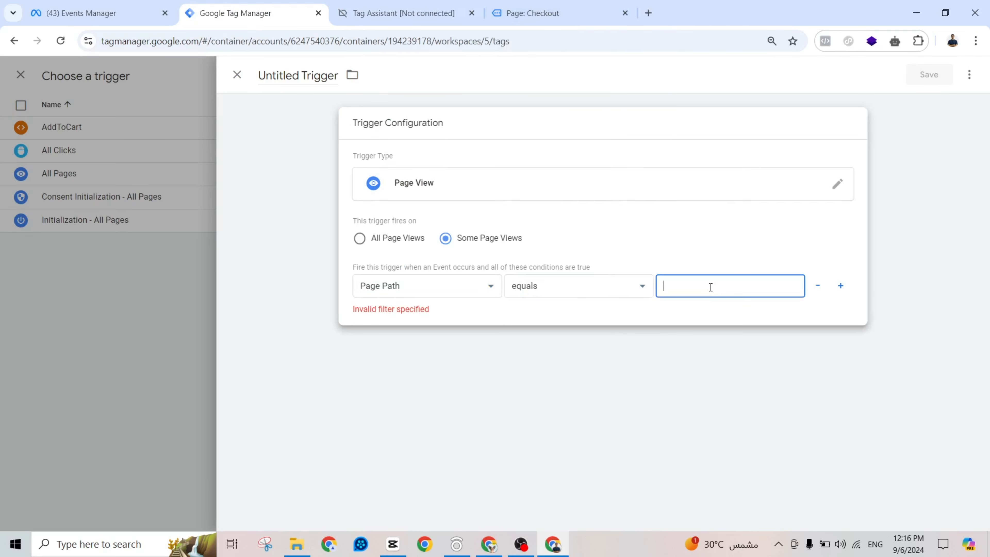
{"action": "key", "text": "super+v"}
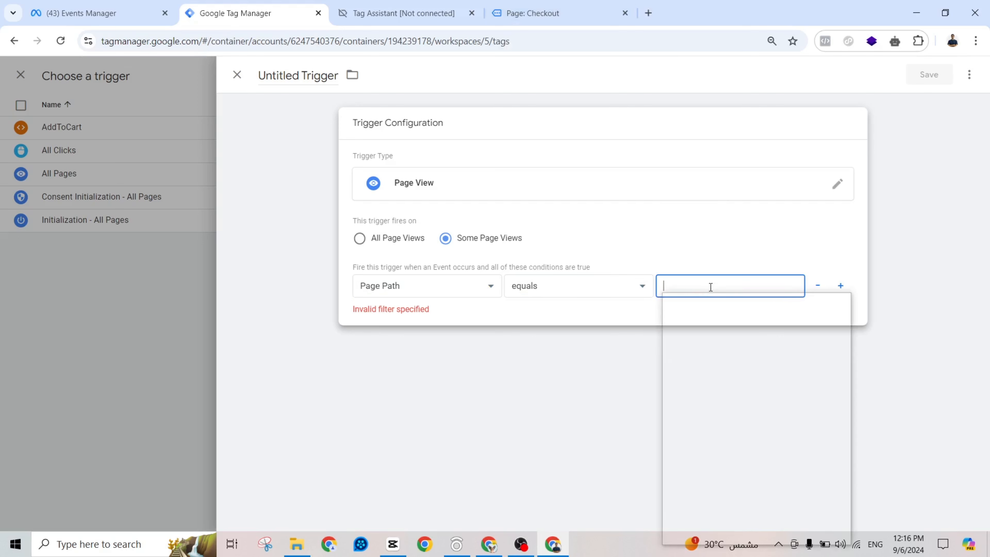
{"action": "left_click", "coordinate": [724, 392]}
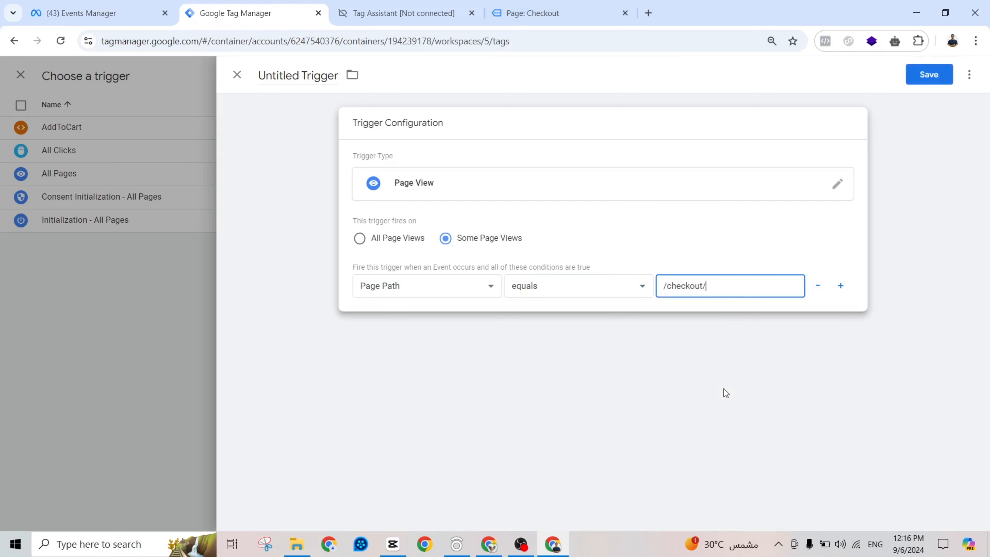
Name the trigger Initiate Checkout
{"action": "triple_click", "coordinate": [311, 73]}
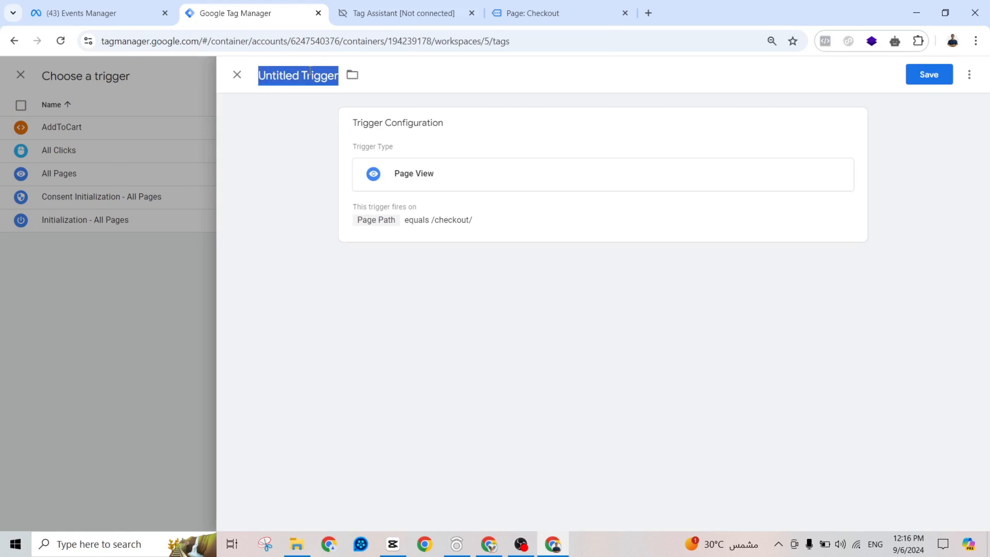
{"action": "type", "text": "Checkou"}
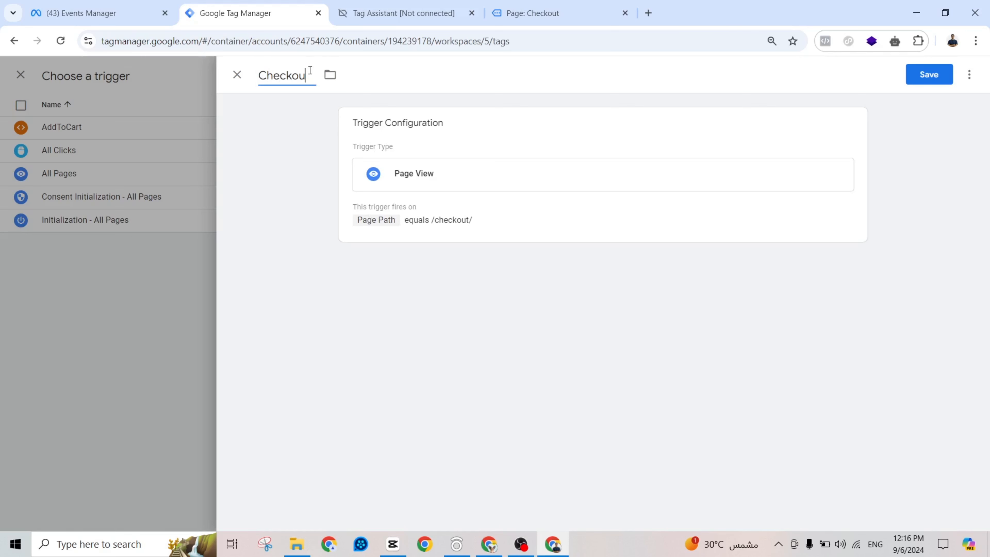
{"action": "type", "text": "t"}
{"action": "type", "text": "Initiate"}
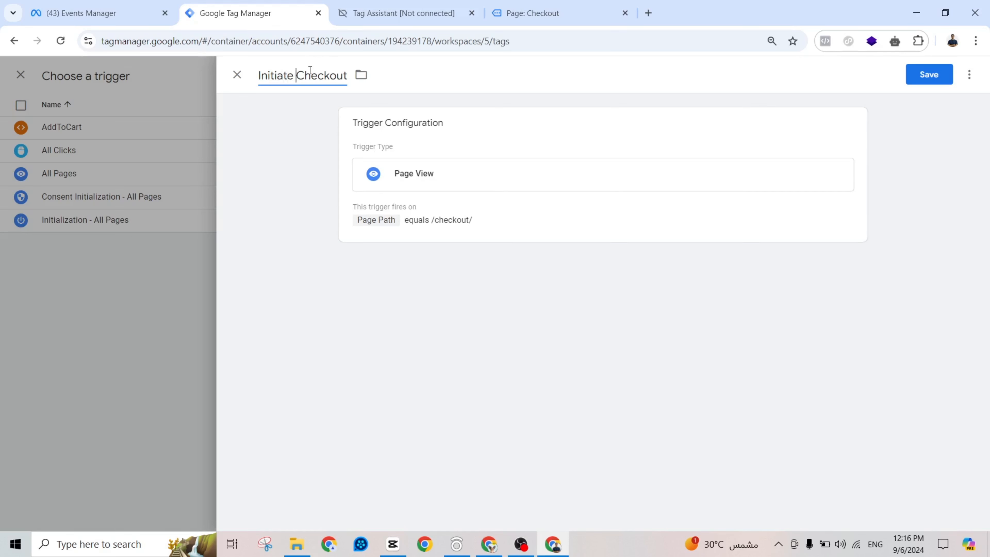
Save the trigger, name the tag FB - Initiate Checkout, and save the tag
{"action": "left_click", "coordinate": [920, 74]}
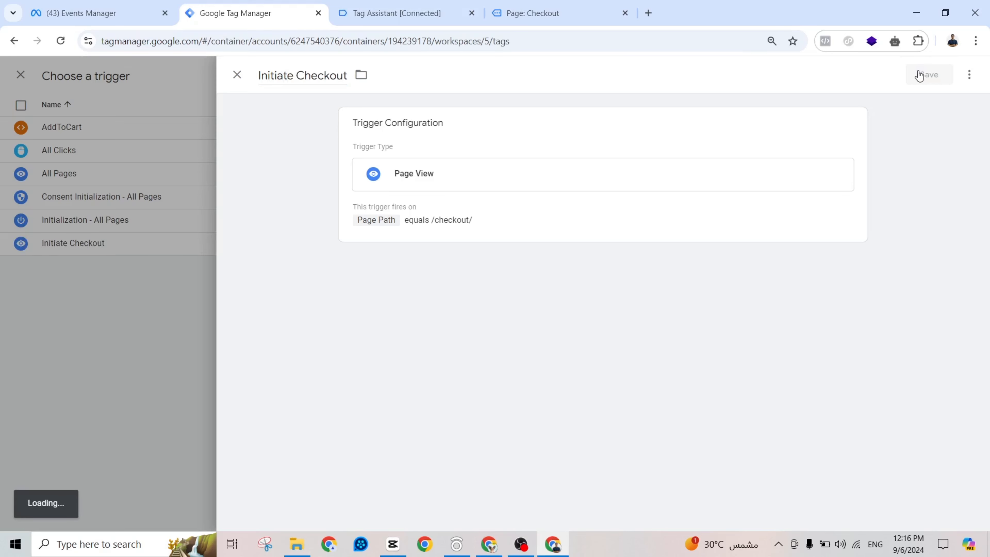
{"action": "scroll", "coordinate": [536, 331], "scroll_direction": "up", "scroll_amount": 3}
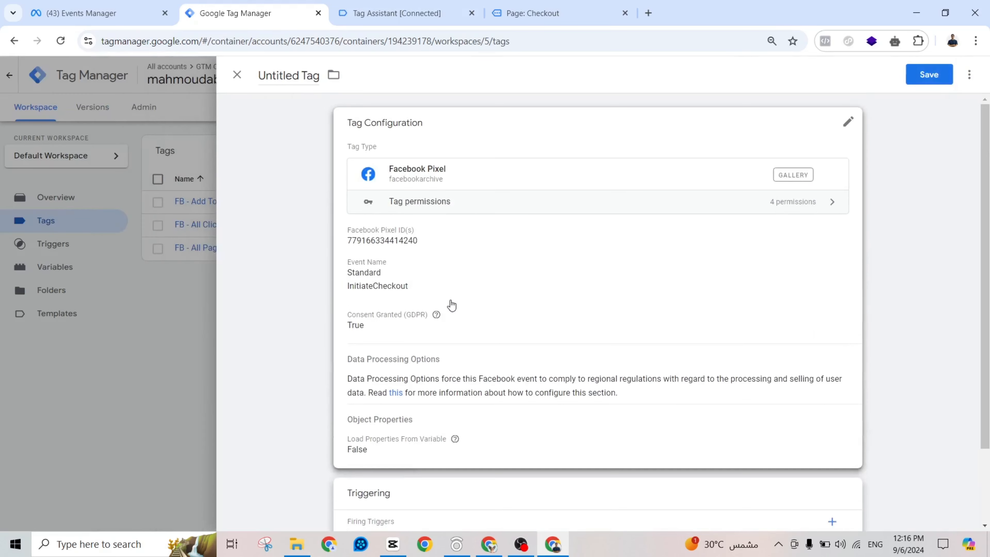
{"action": "double_click", "coordinate": [313, 76]}
{"action": "triple_click", "coordinate": [312, 75]}
{"action": "type", "text": "F"}
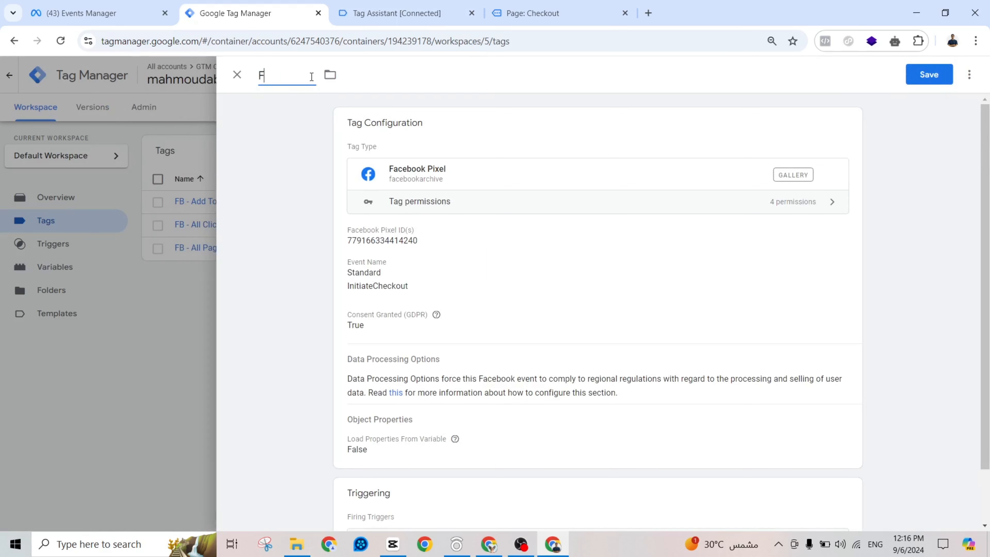
{"action": "type", "text": "B - Initiate Checkou"}
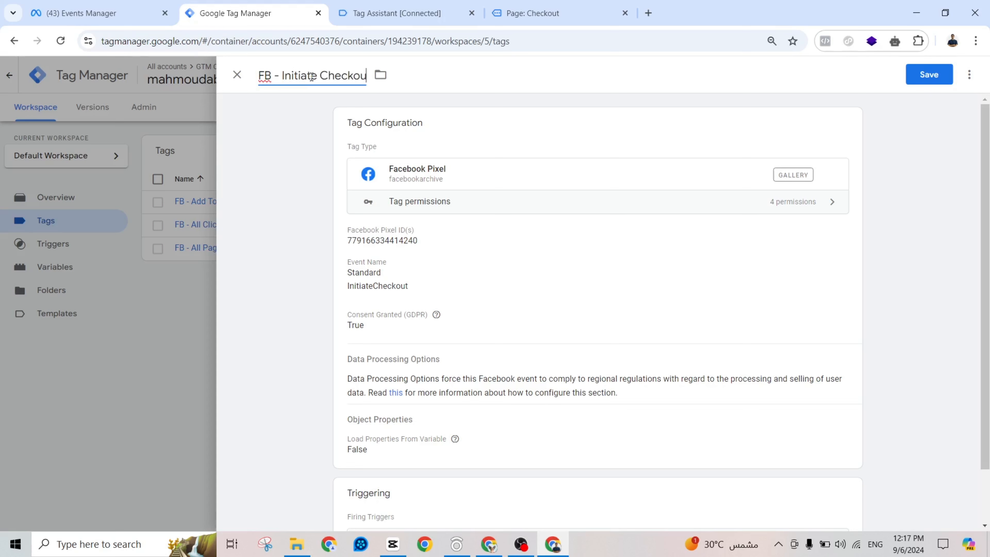
{"action": "type", "text": "t"}
{"action": "left_click", "coordinate": [918, 80]}
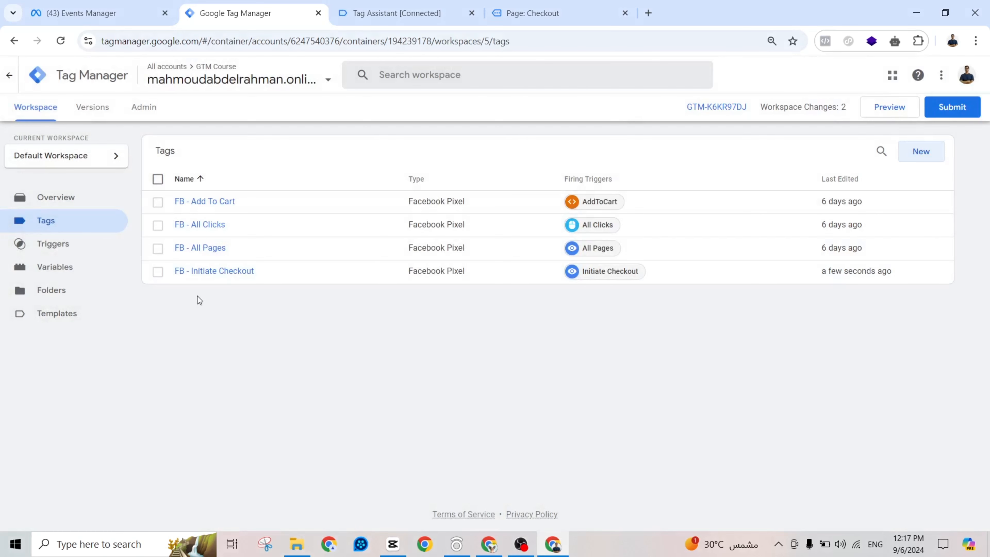
Launch a fresh preview of the container and continue into the connected Tag Assistant session
{"action": "left_click", "coordinate": [532, 13]}
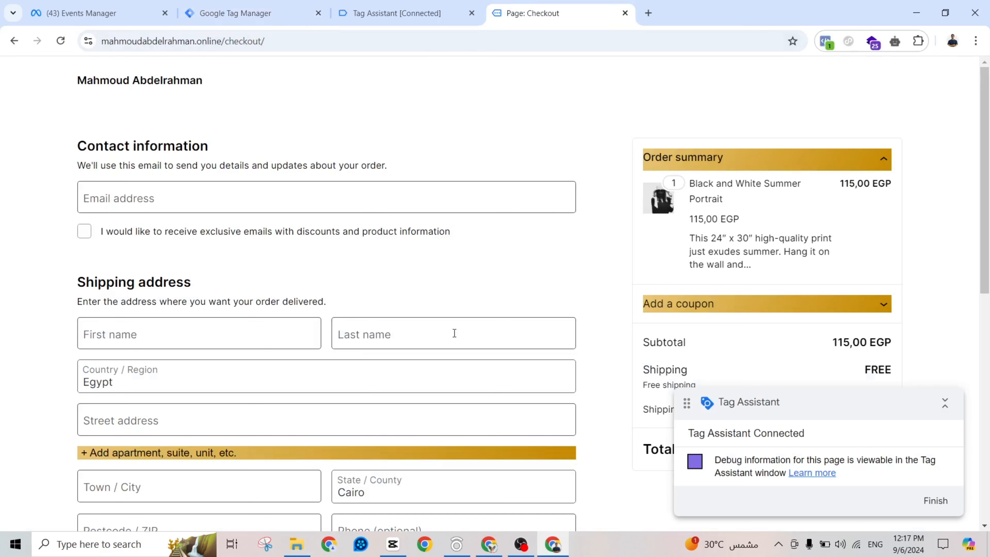
{"action": "left_click", "coordinate": [344, 4]}
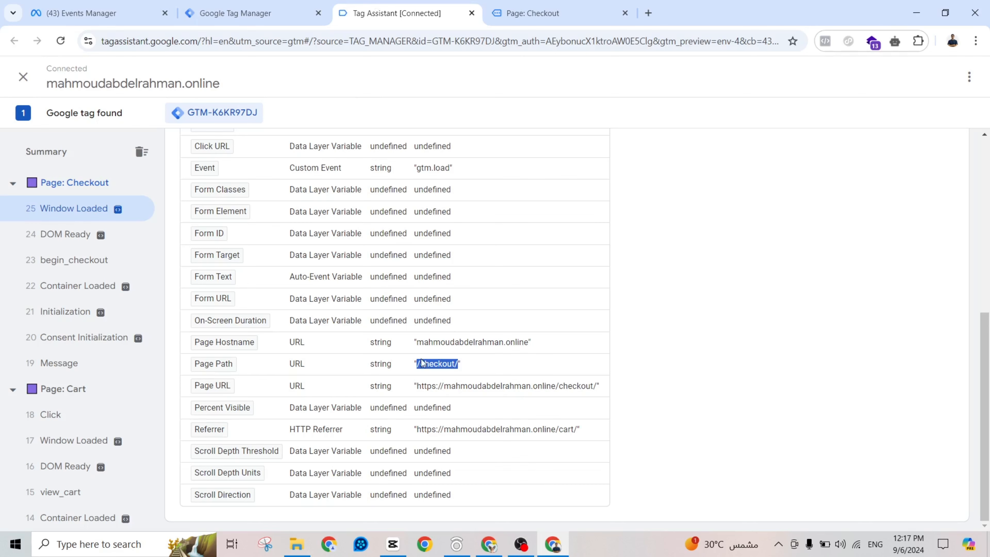
{"action": "left_click", "coordinate": [254, 13]}
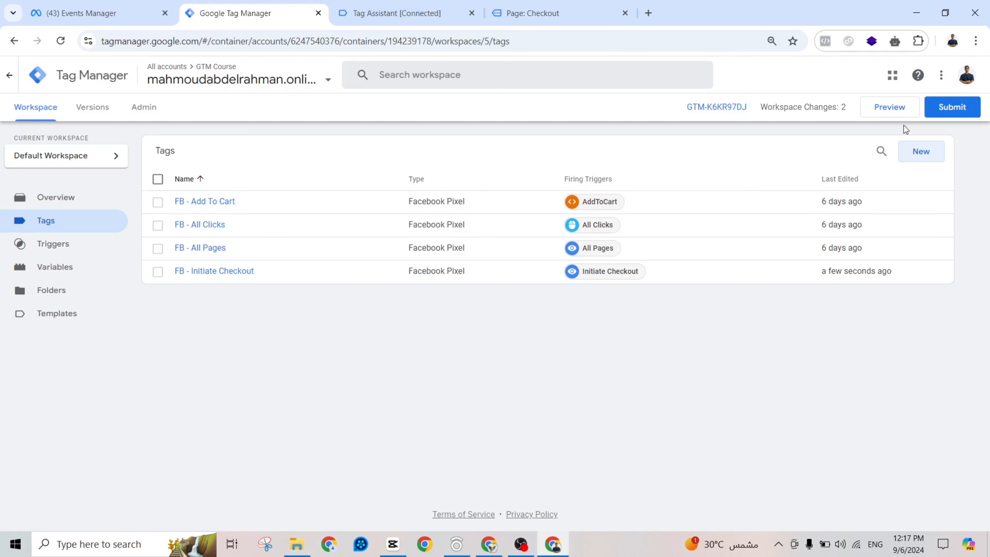
{"action": "left_click", "coordinate": [895, 107]}
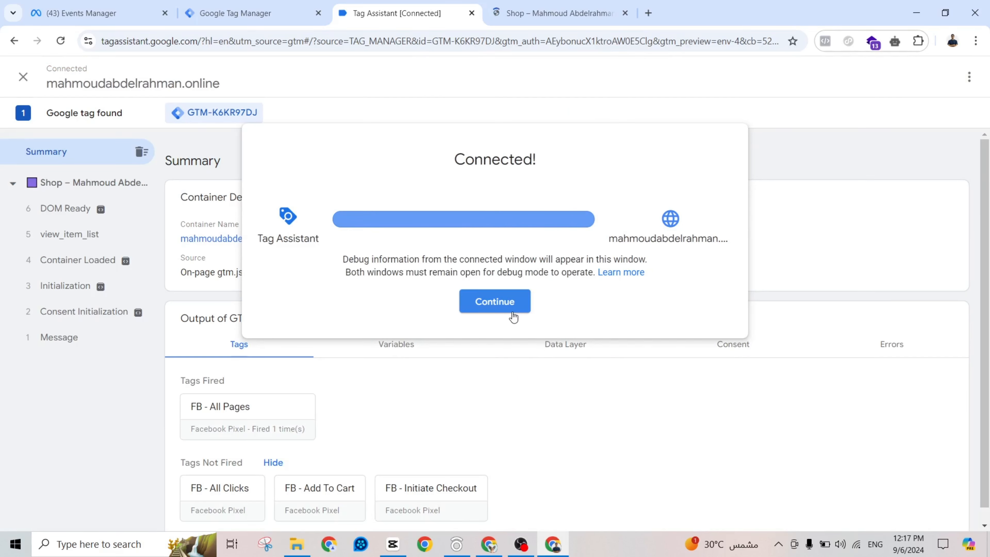
{"action": "left_click", "coordinate": [513, 317]}
In the previewed store, add the 3-Speed Bike to the cart and proceed from the cart to checkout
{"action": "left_click", "coordinate": [541, 5]}
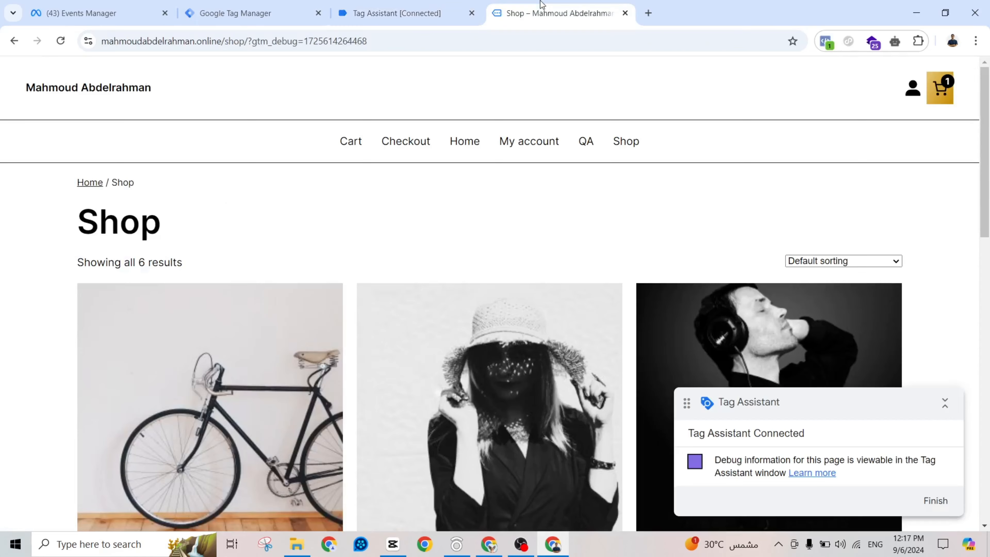
{"action": "scroll", "coordinate": [560, 253], "scroll_direction": "down", "scroll_amount": 5}
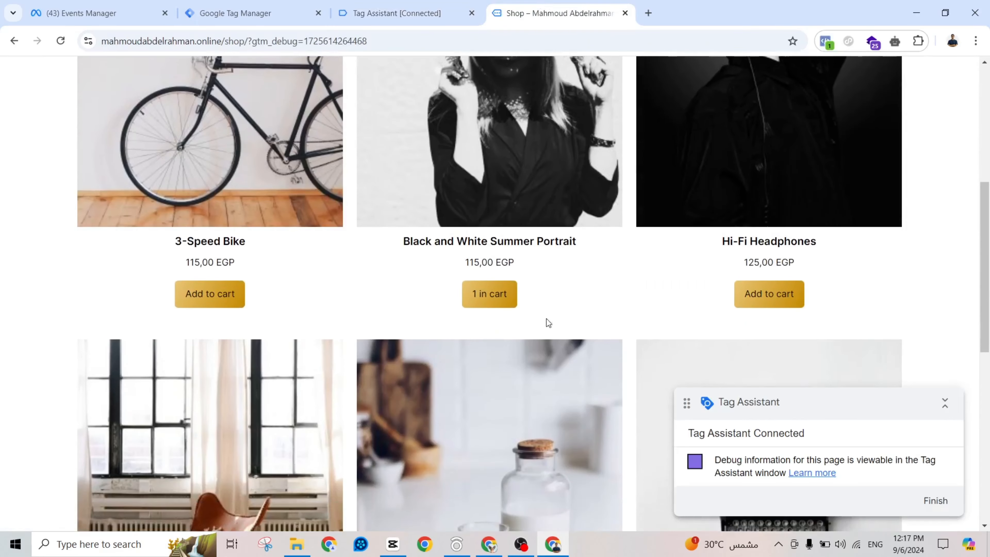
{"action": "left_click", "coordinate": [228, 309]}
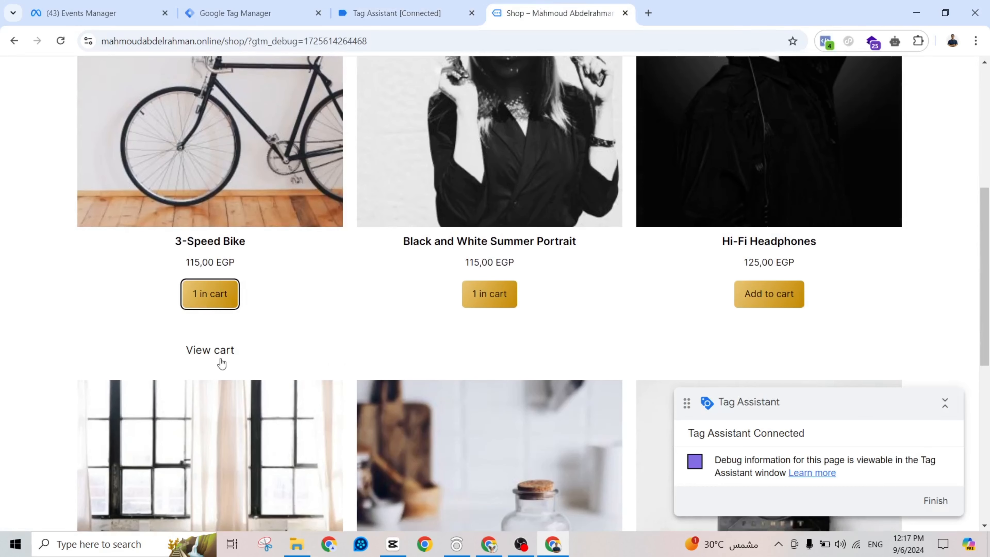
{"action": "left_click", "coordinate": [219, 347]}
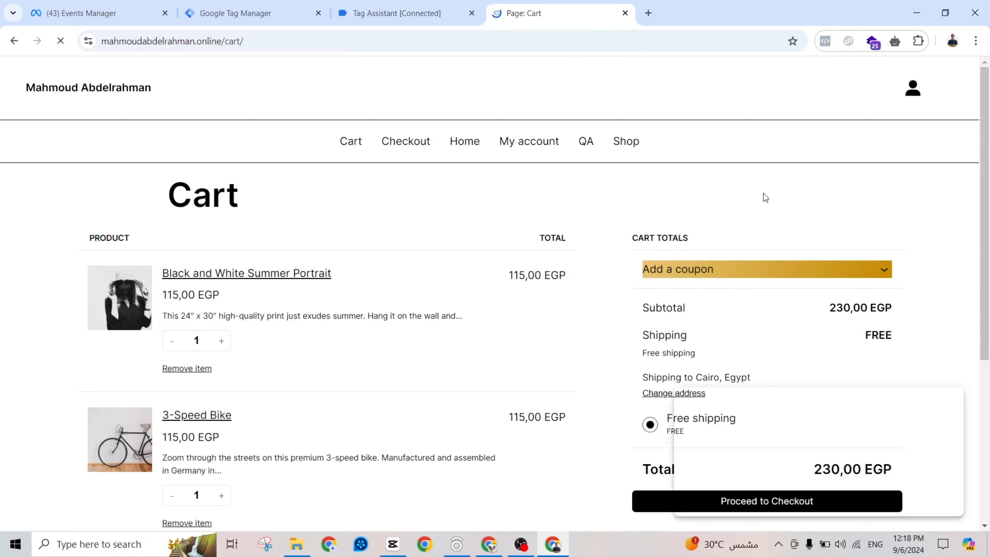
{"action": "scroll", "coordinate": [763, 193], "scroll_direction": "down", "scroll_amount": 5}
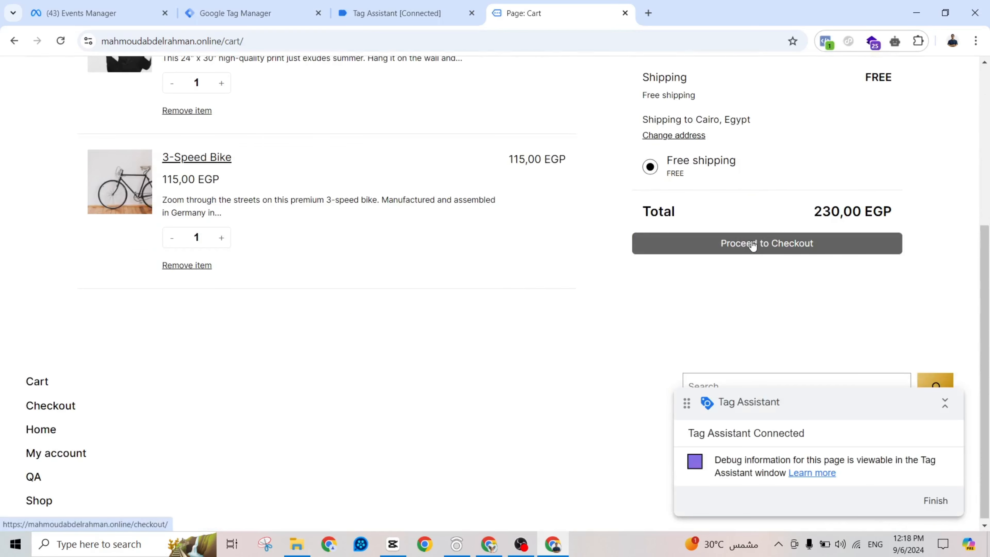
{"action": "left_click", "coordinate": [753, 244]}
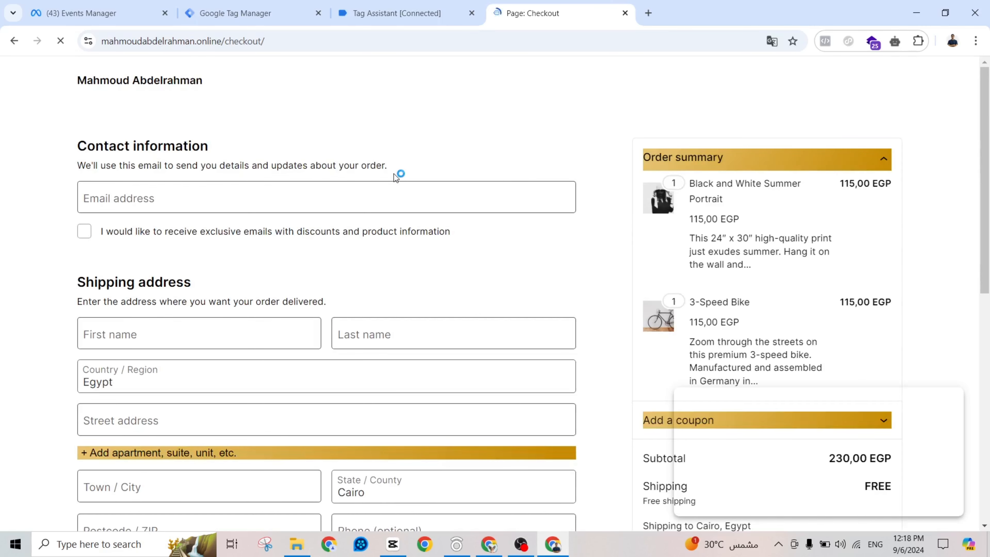
Check the fired tags in Tag Assistant and the checkout page's pixel events in Meta Pixel Helper
{"action": "left_click", "coordinate": [405, 12]}
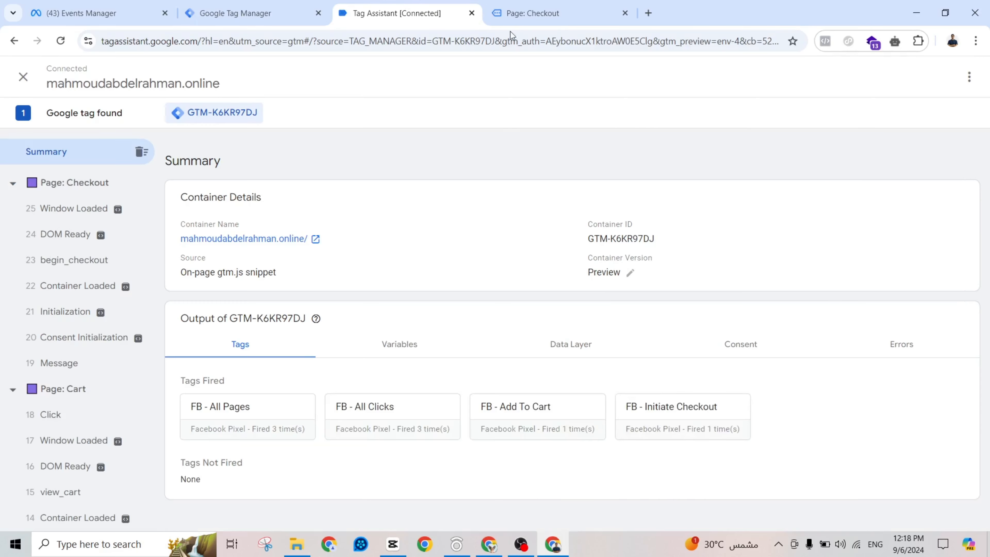
{"action": "left_click", "coordinate": [509, 9]}
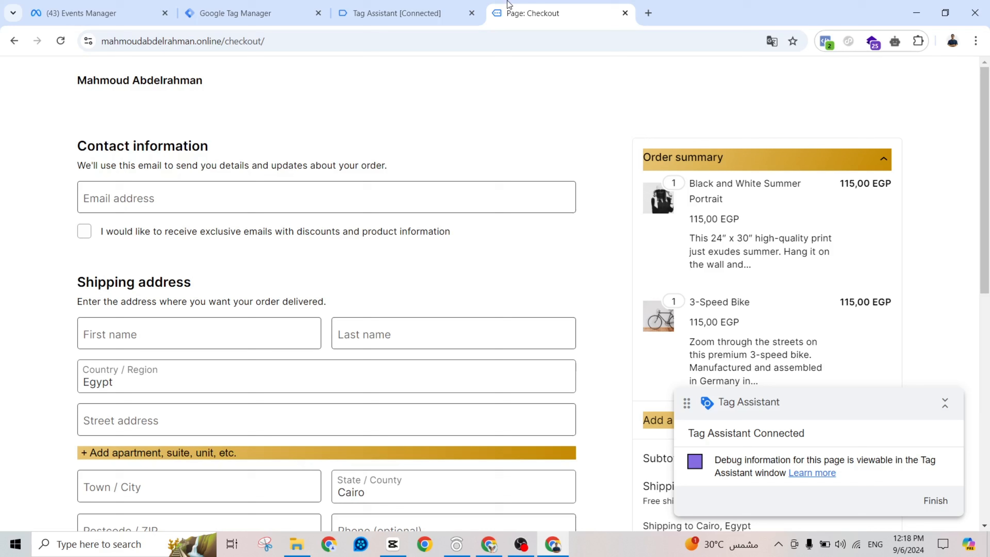
{"action": "left_click", "coordinate": [828, 46]}
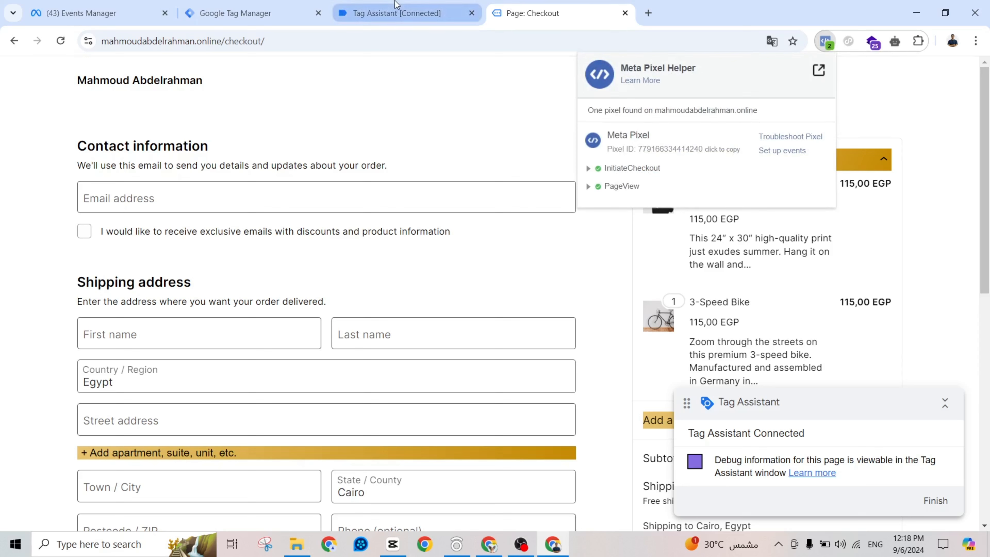
Copy the event name begin_checkout from the checkout page's data layer push in Tag Assistant
{"action": "left_click", "coordinate": [275, 5]}
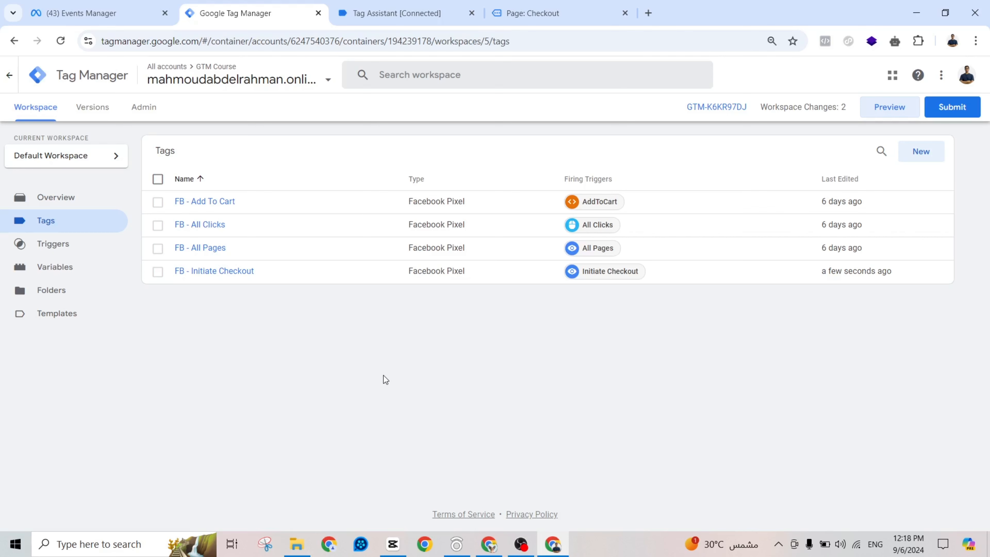
{"action": "left_click", "coordinate": [524, 12]}
{"action": "left_click", "coordinate": [390, 13]}
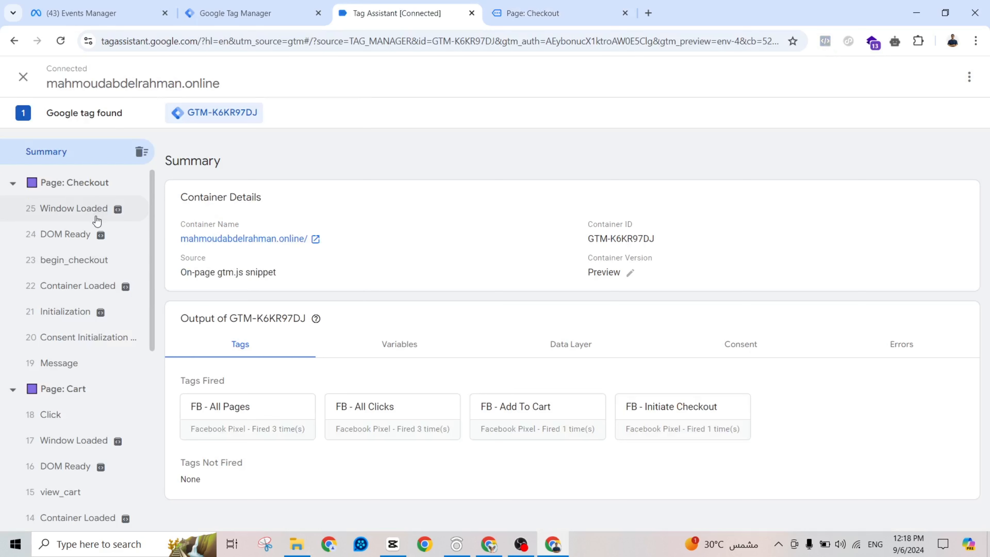
{"action": "left_click", "coordinate": [94, 267]}
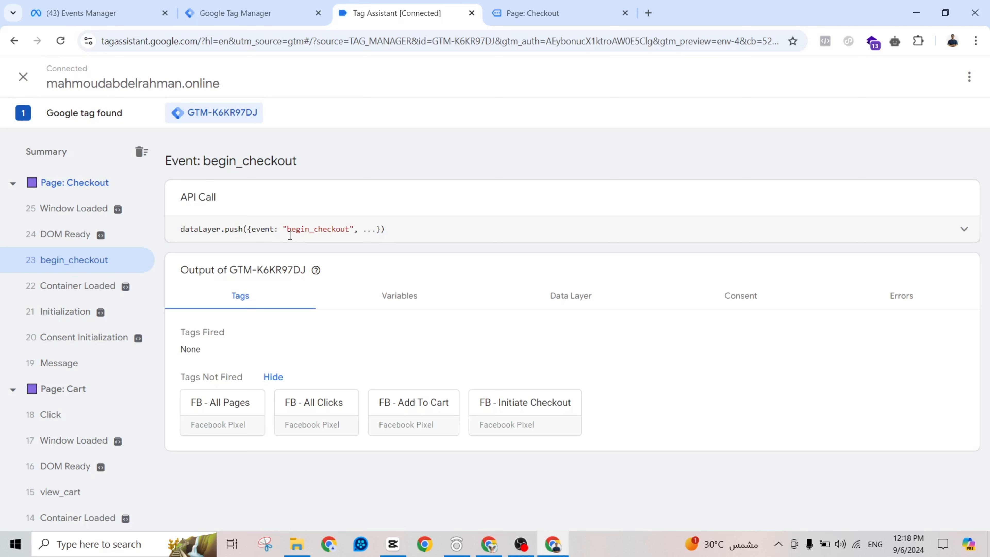
{"action": "left_click_drag", "start_coordinate": [285, 229], "coordinate": [350, 230]}
{"action": "key", "text": "ctrl+c"}
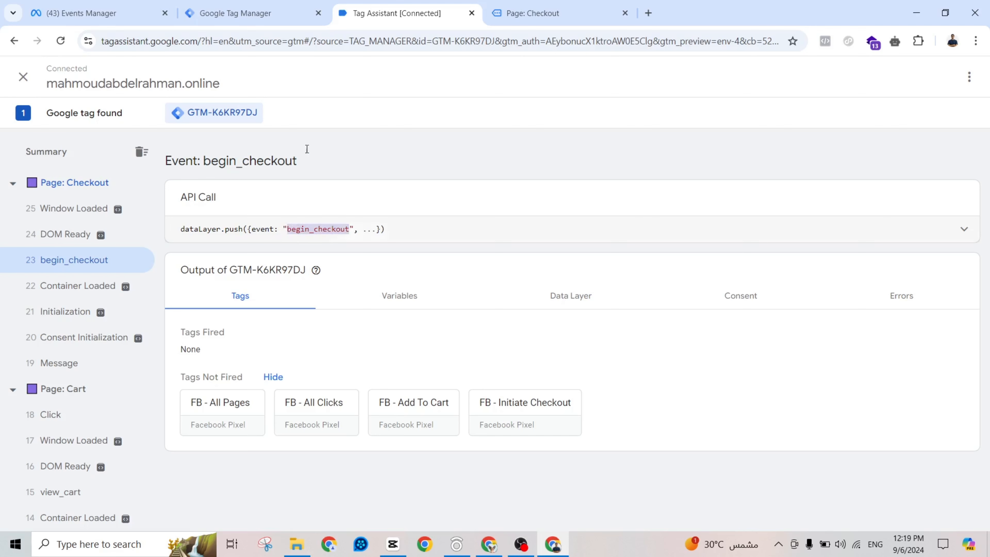
In Google Tag Manager, change the Initiate Checkout trigger's type to Custom Event
{"action": "left_click", "coordinate": [235, 13]}
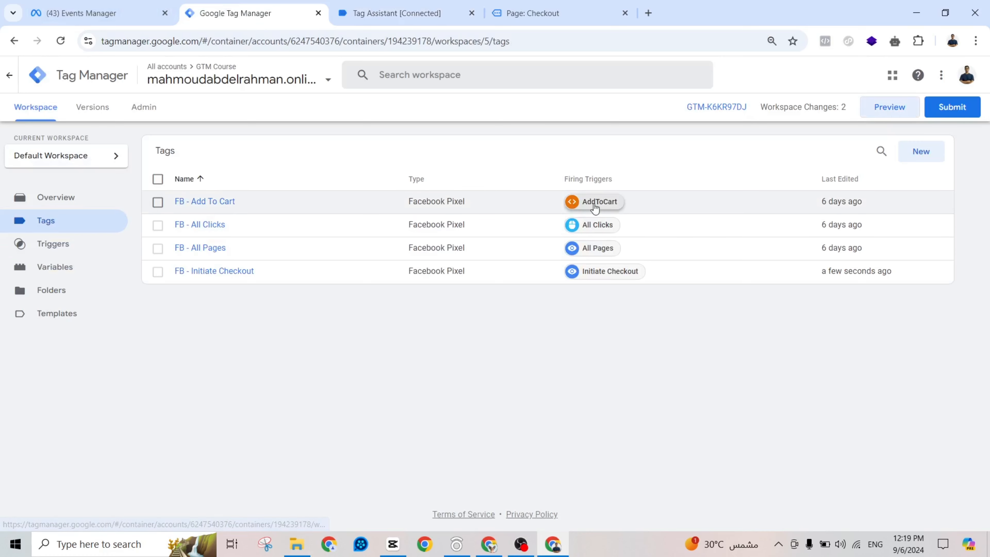
{"action": "left_click", "coordinate": [596, 273]}
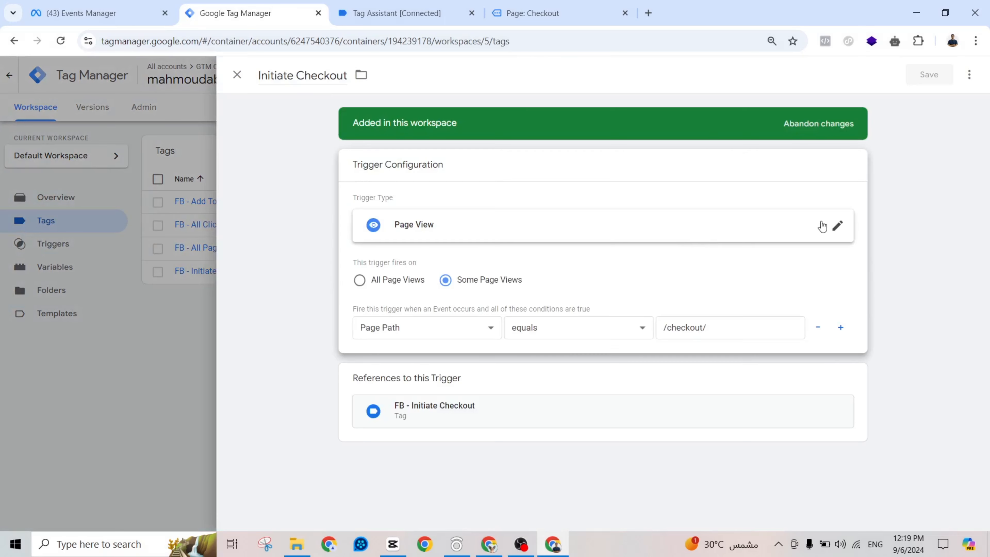
{"action": "left_click", "coordinate": [837, 229]}
{"action": "scroll", "coordinate": [795, 349], "scroll_direction": "down", "scroll_amount": 5}
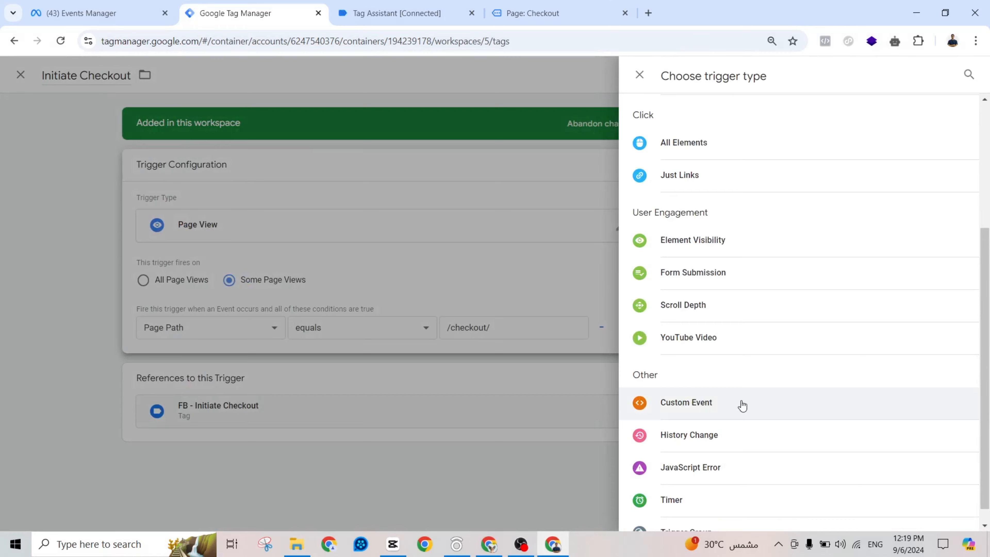
{"action": "left_click", "coordinate": [742, 405]}
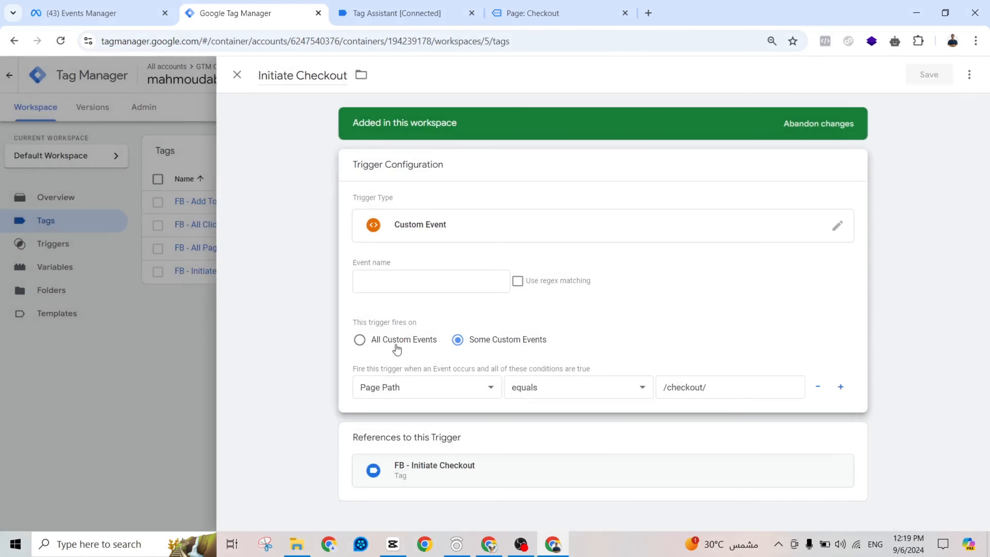
Make the trigger fire on All Custom Events with the event name begin_checkout, and save it
{"action": "left_click", "coordinate": [397, 348]}
{"action": "left_click", "coordinate": [404, 284]}
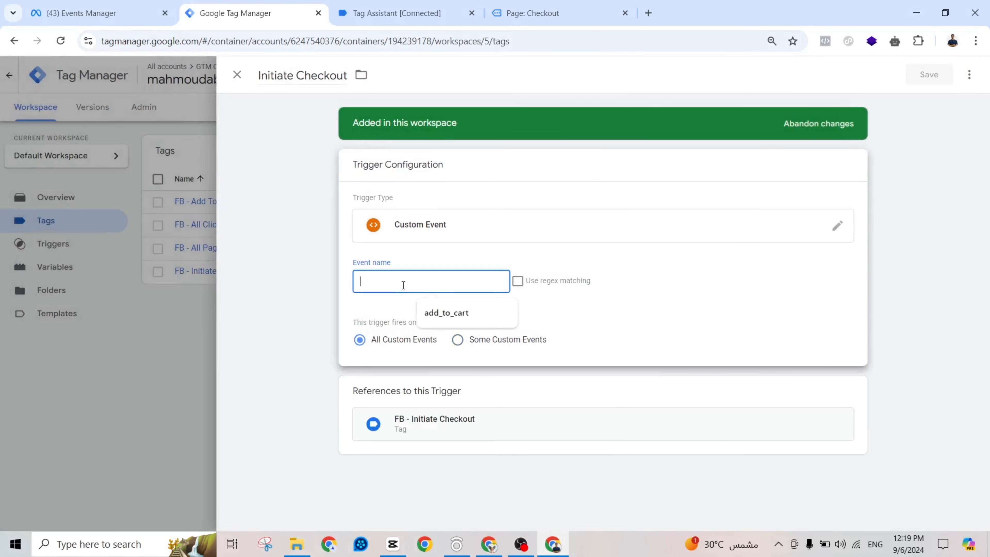
{"action": "key", "text": "ctrl+v"}
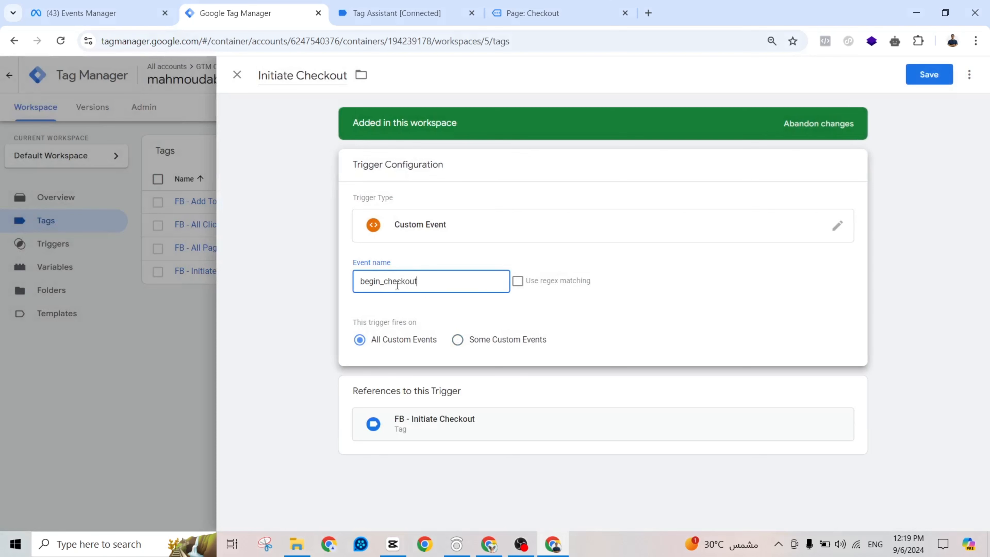
{"action": "left_click", "coordinate": [928, 74]}
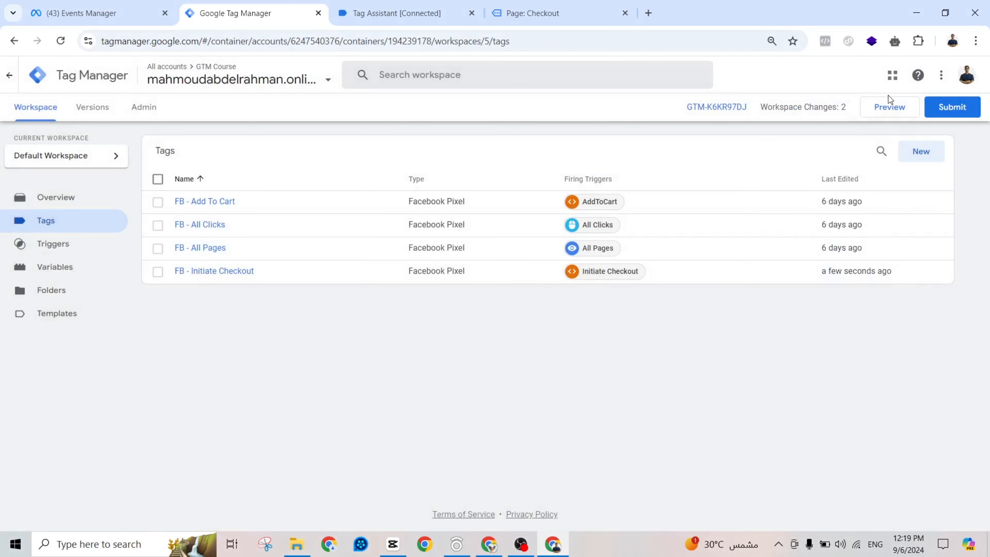
Preview the container with the custom event trigger and open the store's Checkout page in the connected session
{"action": "left_click", "coordinate": [882, 110]}
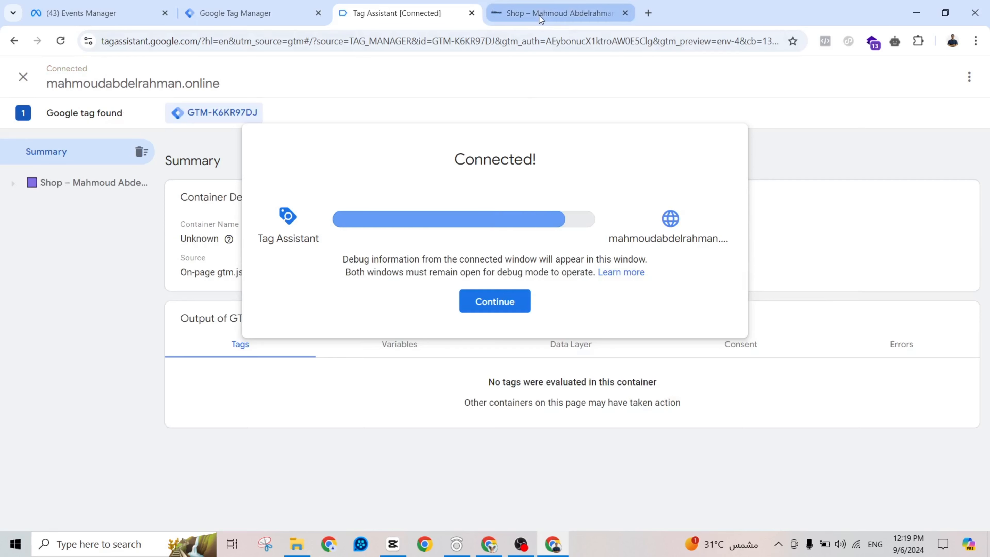
{"action": "left_click", "coordinate": [504, 315]}
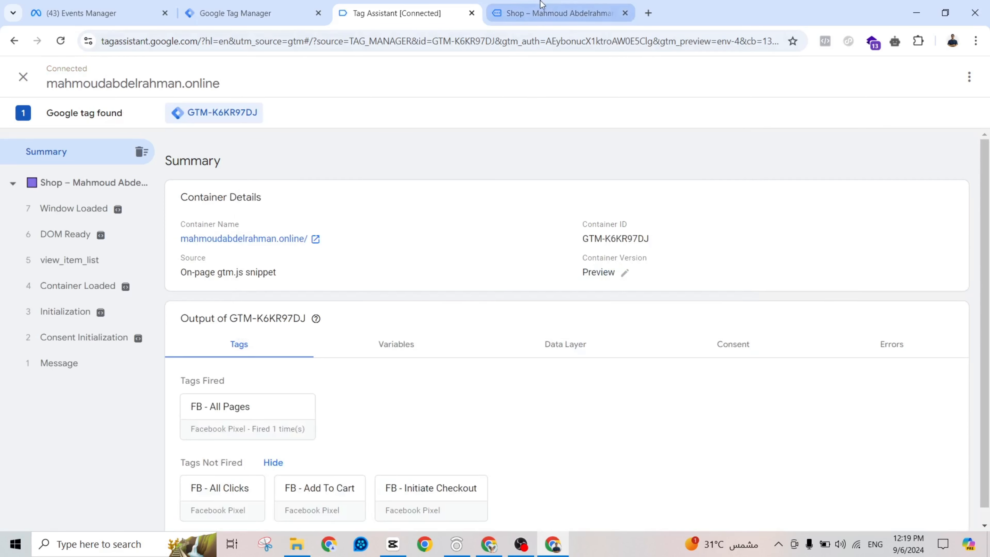
{"action": "left_click", "coordinate": [542, 8]}
{"action": "left_click", "coordinate": [408, 148]}
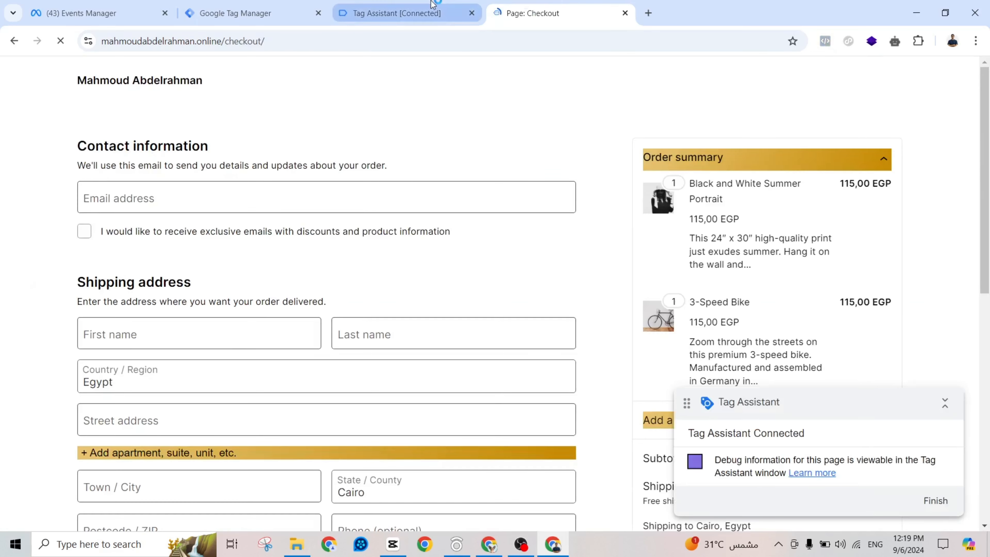
Check in Tag Assistant and Meta Pixel Helper whether the InitiateCheckout event fired, and return to Google Tag Manager
{"action": "left_click", "coordinate": [431, 11]}
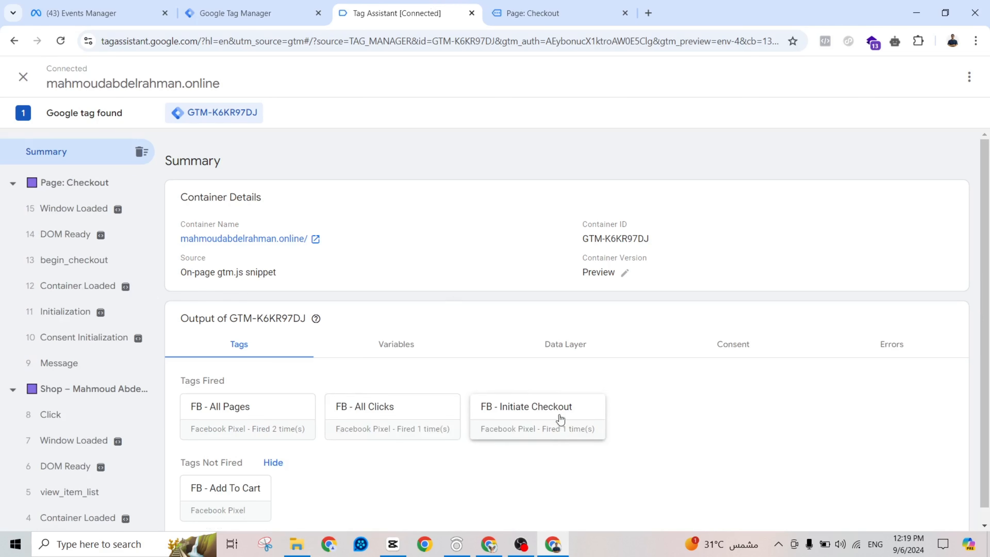
{"action": "left_click", "coordinate": [563, 7]}
{"action": "left_click", "coordinate": [825, 41]}
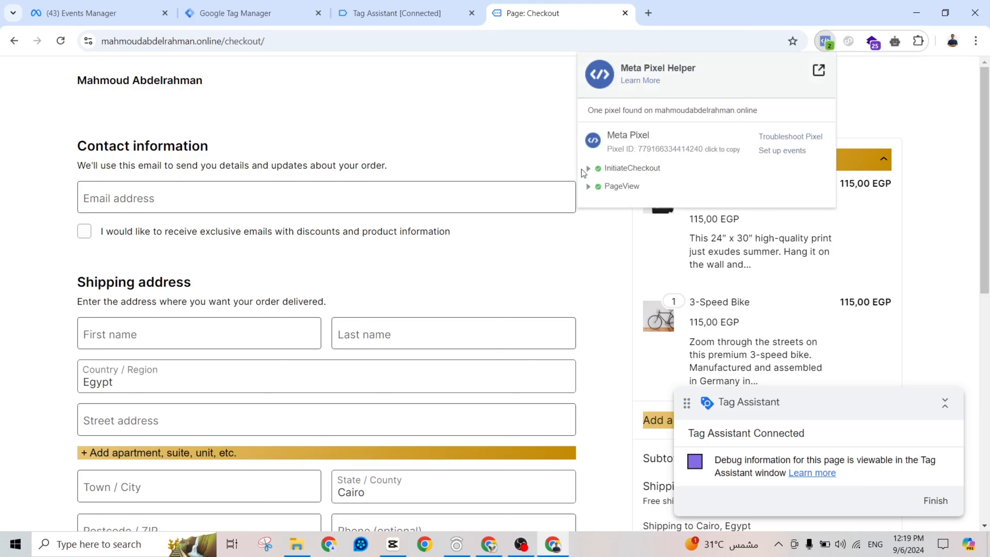
{"action": "left_click", "coordinate": [275, 16]}
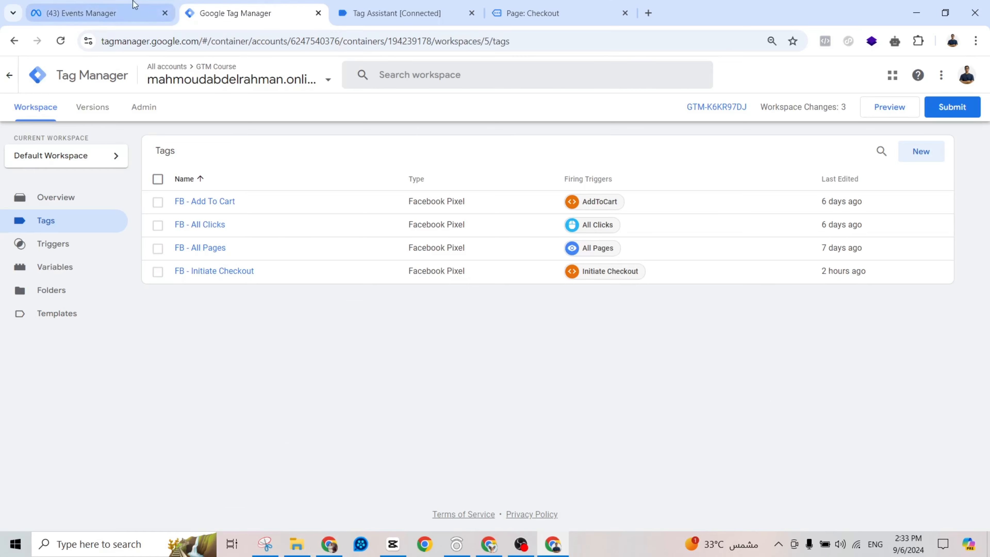
Copy the Egy Store dataset's pixel ID in Meta Events Manager and return to Google Tag Manager
{"action": "left_click", "coordinate": [135, 10]}
{"action": "double_click", "coordinate": [164, 166]}
{"action": "key", "text": "ctrl+c"}
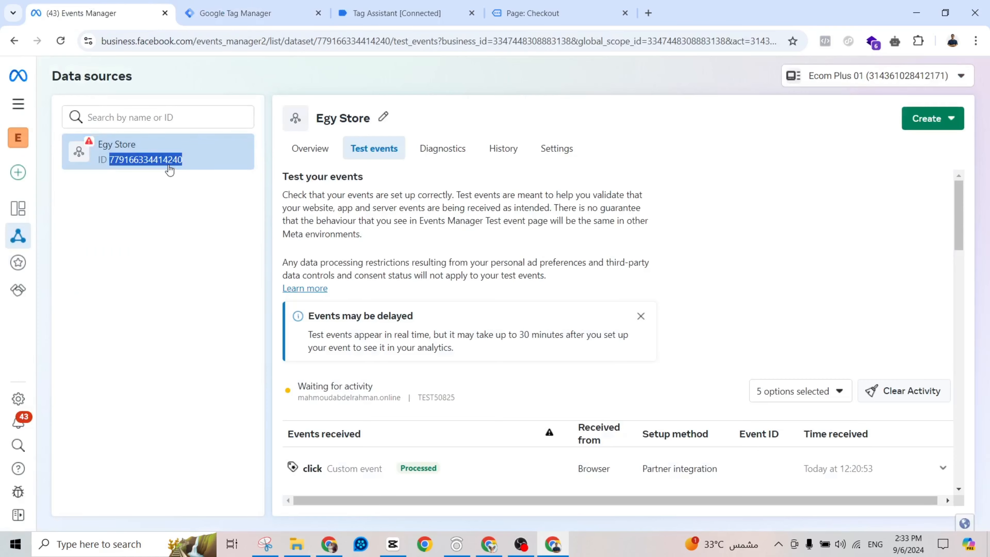
{"action": "left_click", "coordinate": [222, 4]}
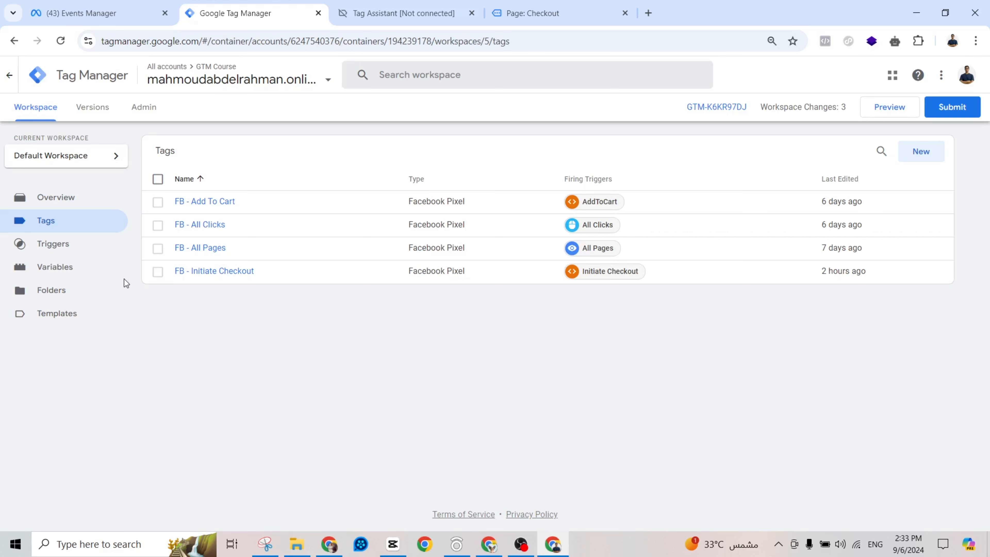
Create a new user-defined variable and choose Constant as its variable type
{"action": "left_click", "coordinate": [104, 269]}
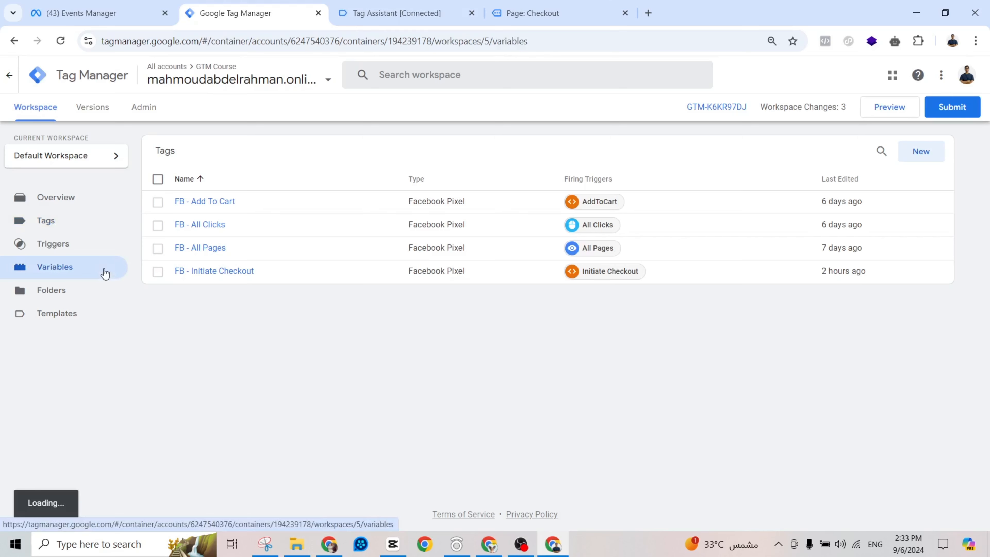
{"action": "scroll", "coordinate": [422, 401], "scroll_direction": "down", "scroll_amount": 5}
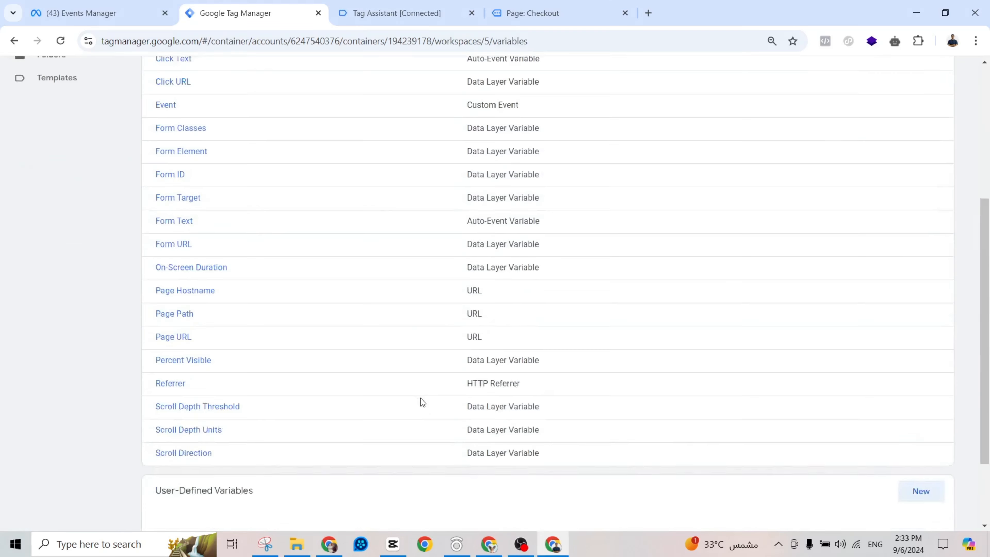
{"action": "scroll", "coordinate": [422, 401], "scroll_direction": "down", "scroll_amount": 2}
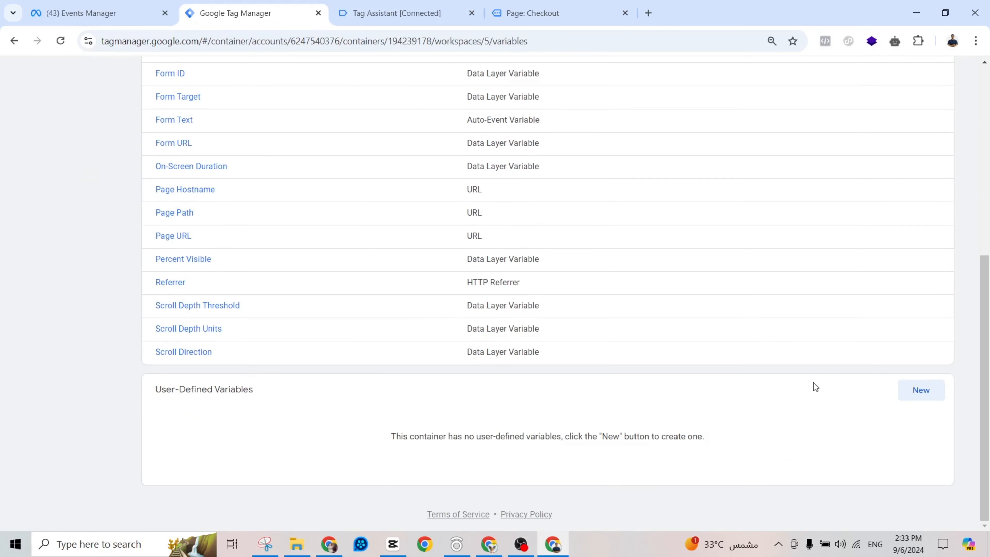
{"action": "left_click", "coordinate": [919, 391]}
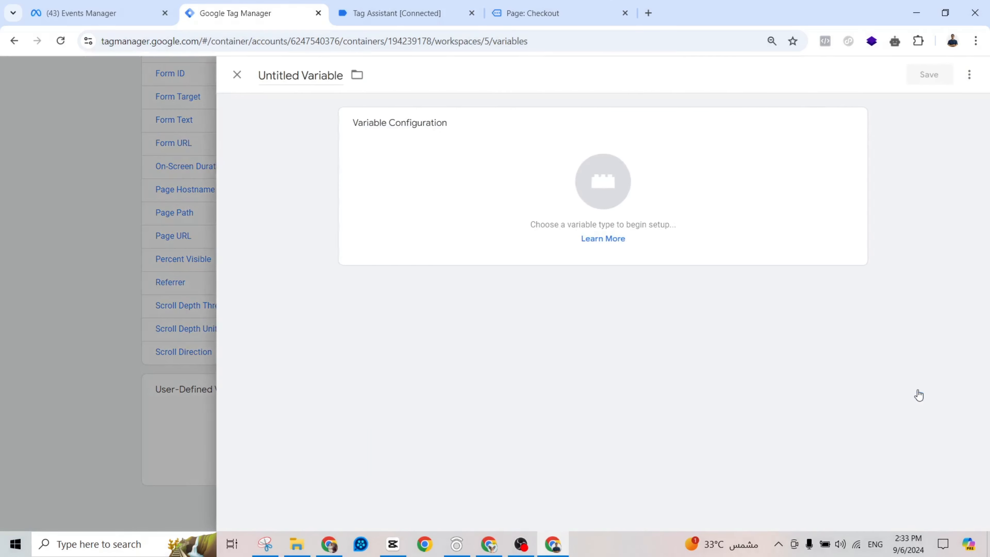
{"action": "left_click", "coordinate": [714, 203]}
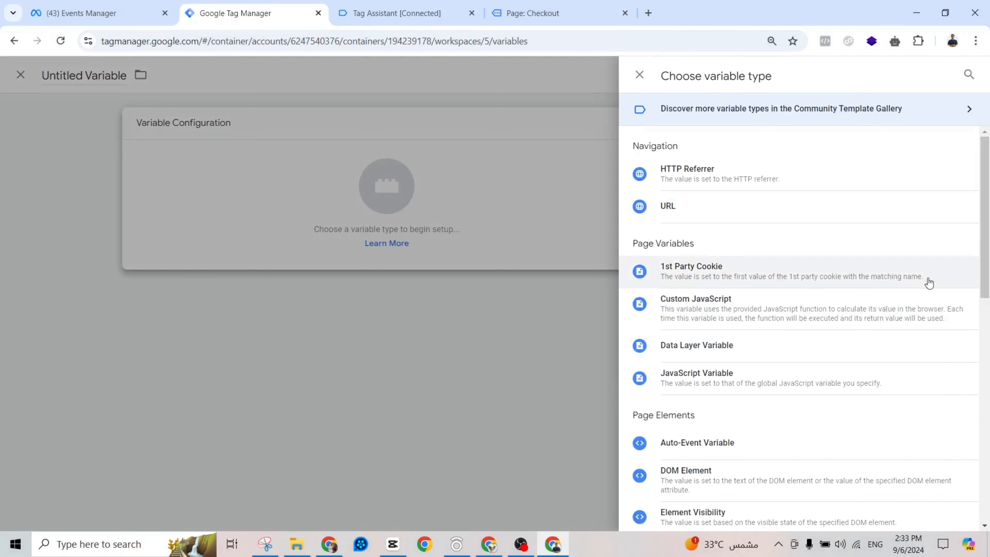
{"action": "left_click_drag", "start_coordinate": [983, 210], "coordinate": [986, 322]}
{"action": "left_click", "coordinate": [852, 288]}
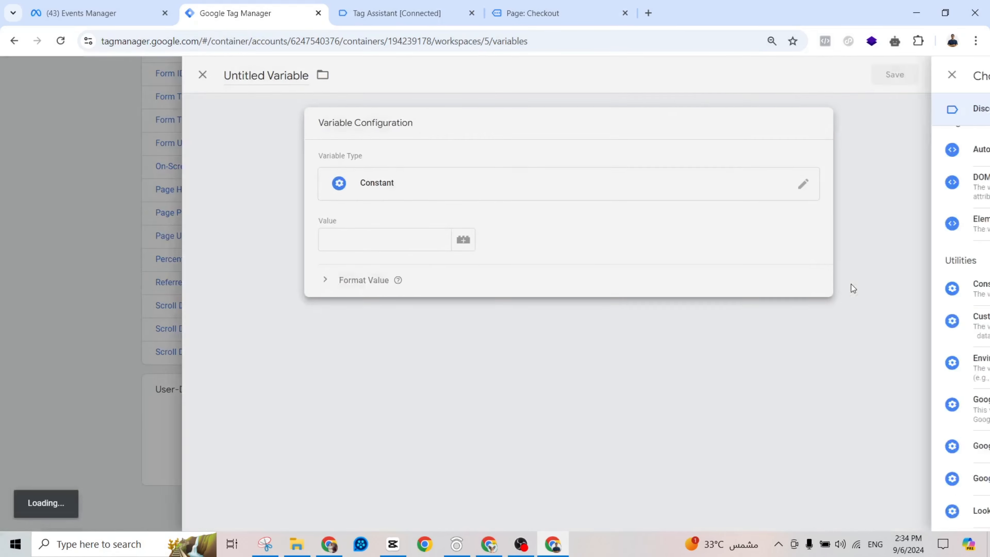
Paste the copied pixel ID as the constant's value, name the variable FB Pixel ID, and save it
{"action": "left_click", "coordinate": [448, 243]}
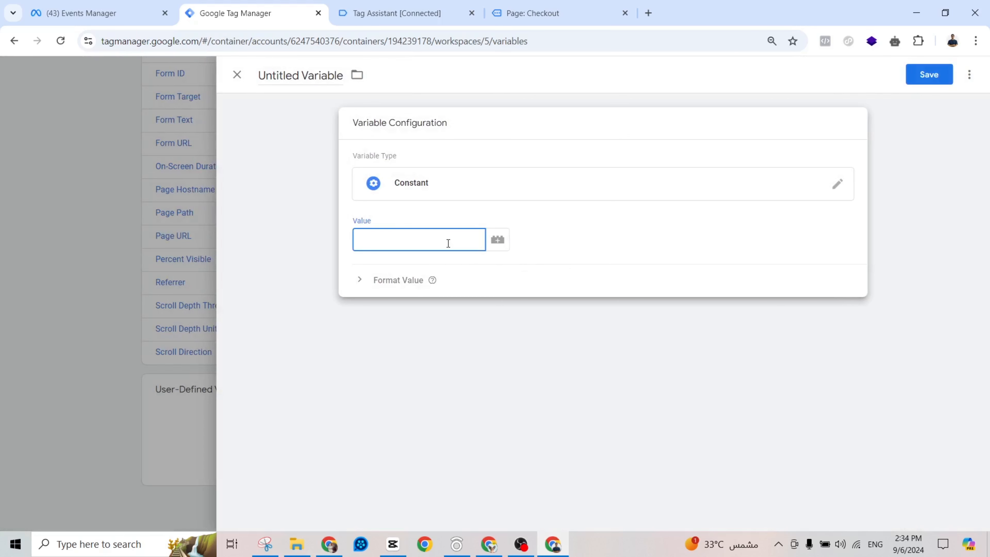
{"action": "key", "text": "ctrl+v"}
{"action": "left_click", "coordinate": [287, 76]}
{"action": "type", "text": "FB P"}
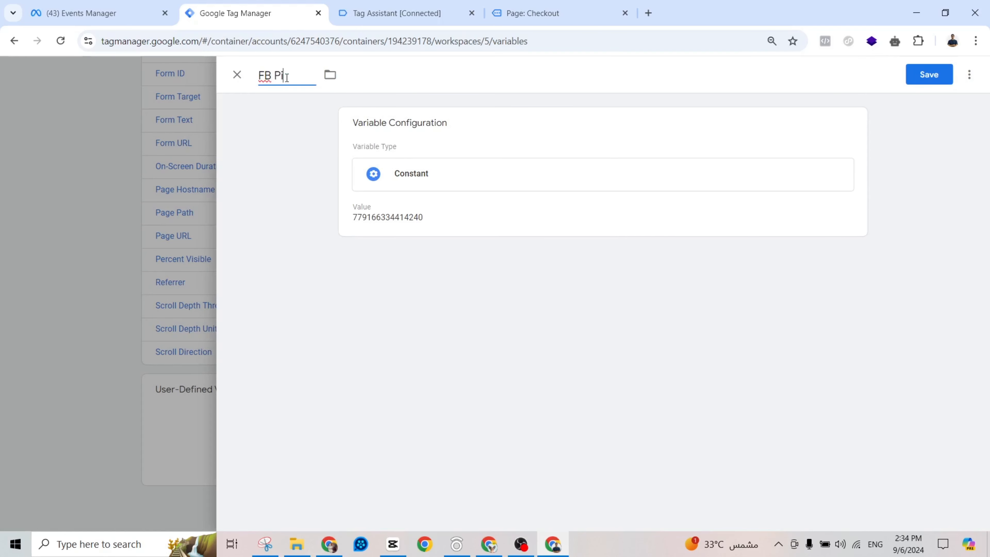
{"action": "type", "text": "ixel ID"}
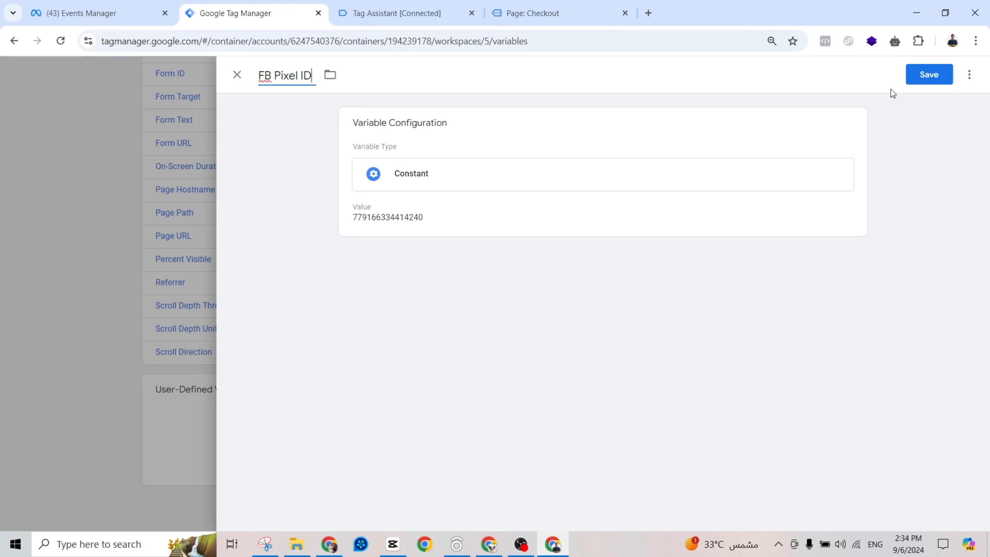
{"action": "left_click", "coordinate": [919, 72]}
Start a new tag in the workspace with Facebook Pixel as its tag type
{"action": "scroll", "coordinate": [4, 278], "scroll_direction": "up", "scroll_amount": 6}
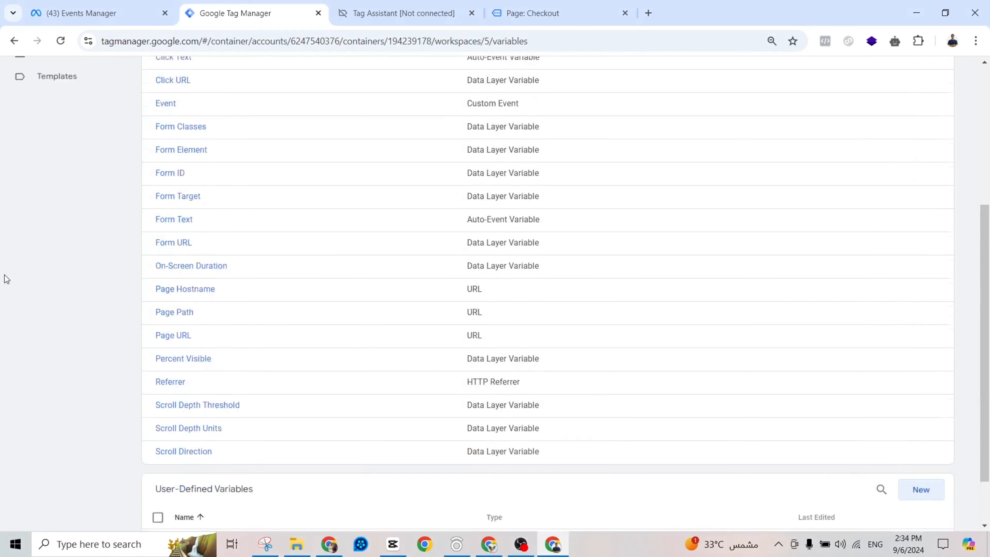
{"action": "left_click", "coordinate": [78, 156]}
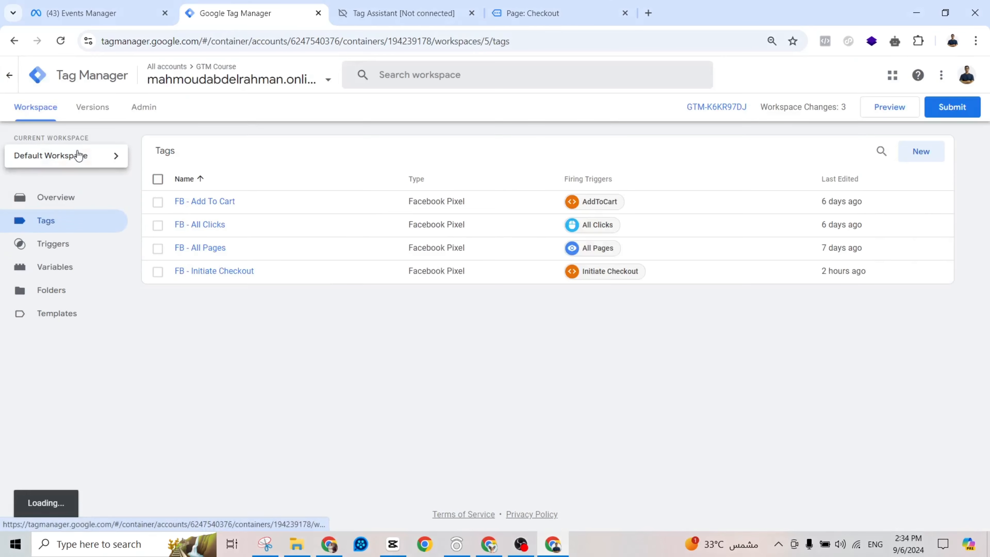
{"action": "left_click", "coordinate": [937, 154]}
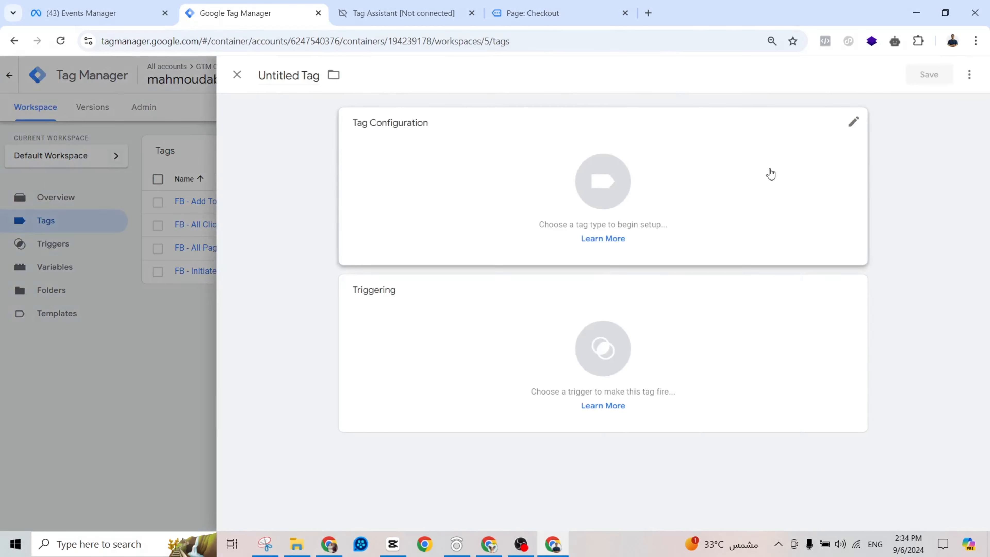
{"action": "left_click", "coordinate": [771, 174]}
{"action": "scroll", "coordinate": [755, 323], "scroll_direction": "down", "scroll_amount": 7}
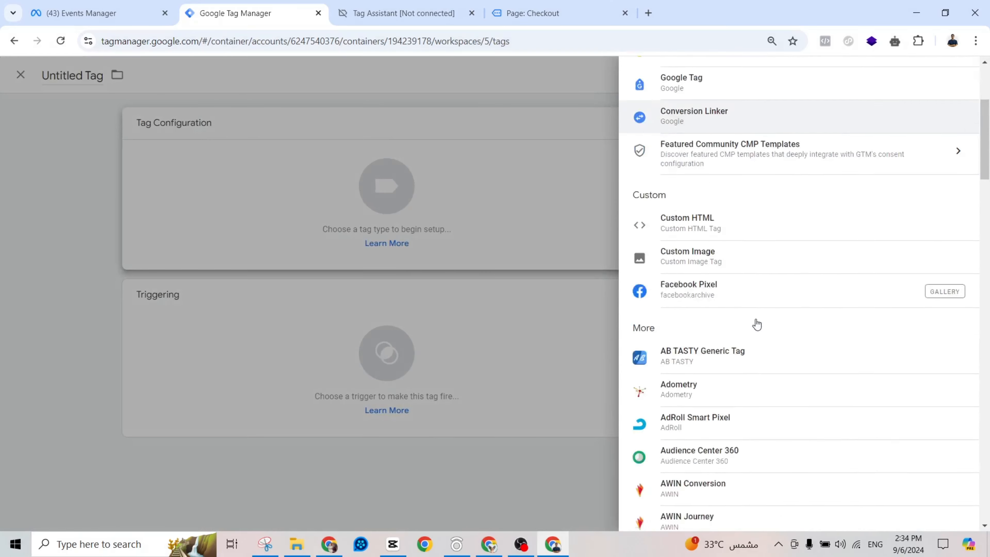
{"action": "left_click", "coordinate": [725, 159]}
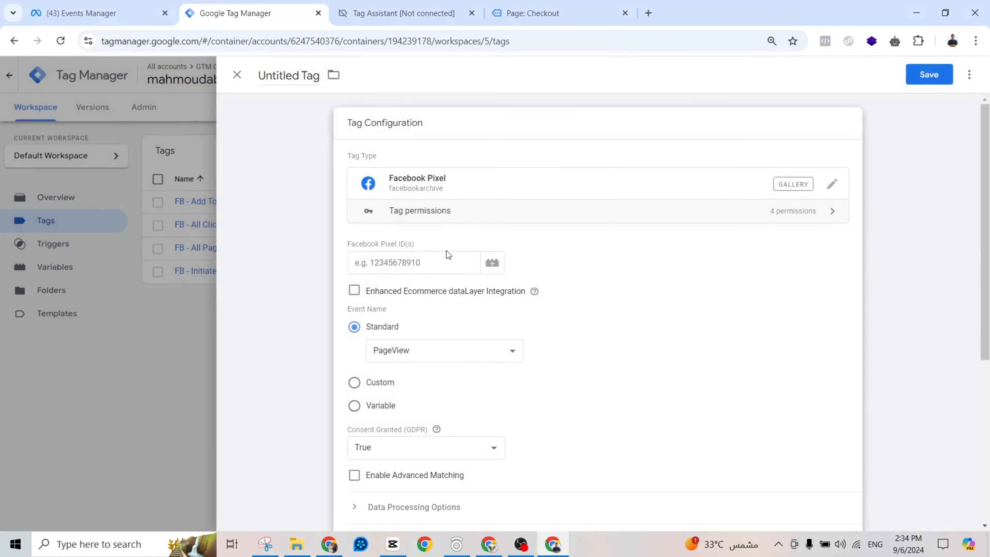
{"action": "left_click", "coordinate": [79, 4]}
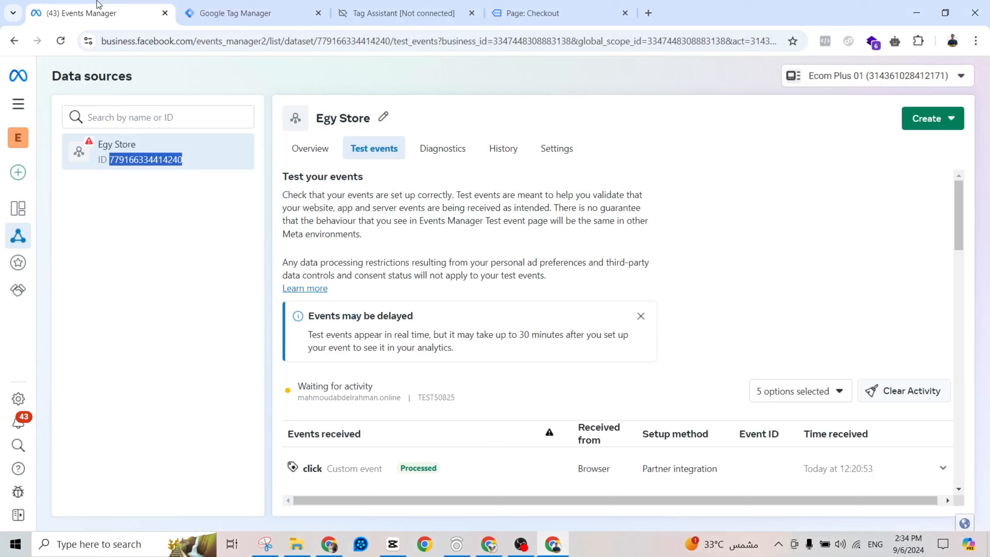
{"action": "left_click", "coordinate": [233, 13]}
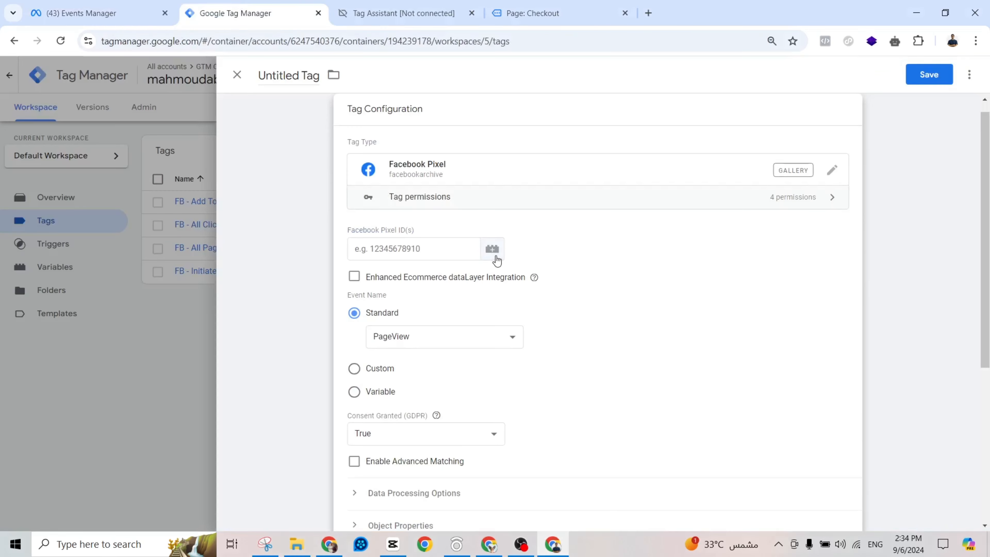
Set the new tag's Facebook Pixel ID to the FB Pixel ID variable, and discard the unsaved tag
{"action": "left_click", "coordinate": [492, 249]}
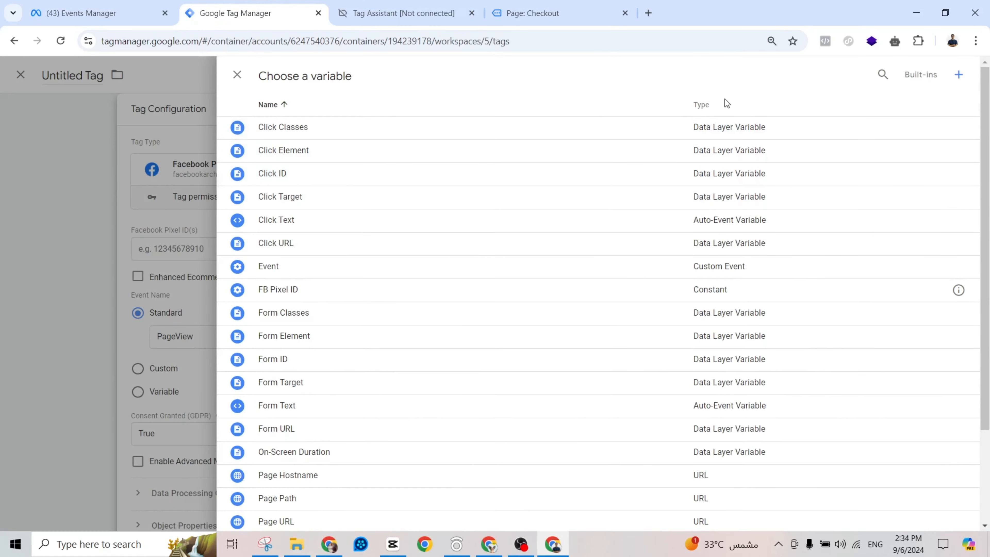
{"action": "left_click_drag", "start_coordinate": [986, 105], "coordinate": [989, 197]}
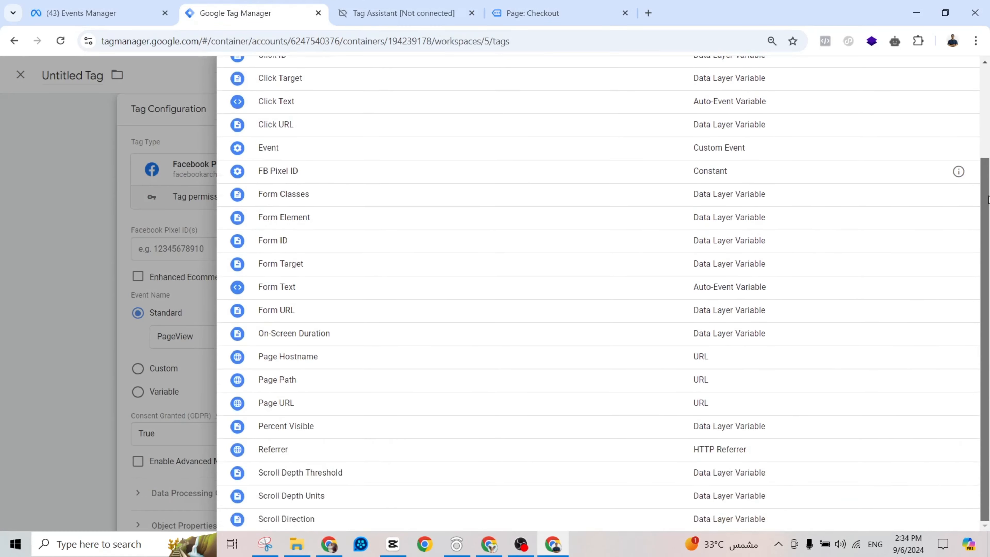
{"action": "scroll", "coordinate": [643, 327], "scroll_direction": "up", "scroll_amount": 3}
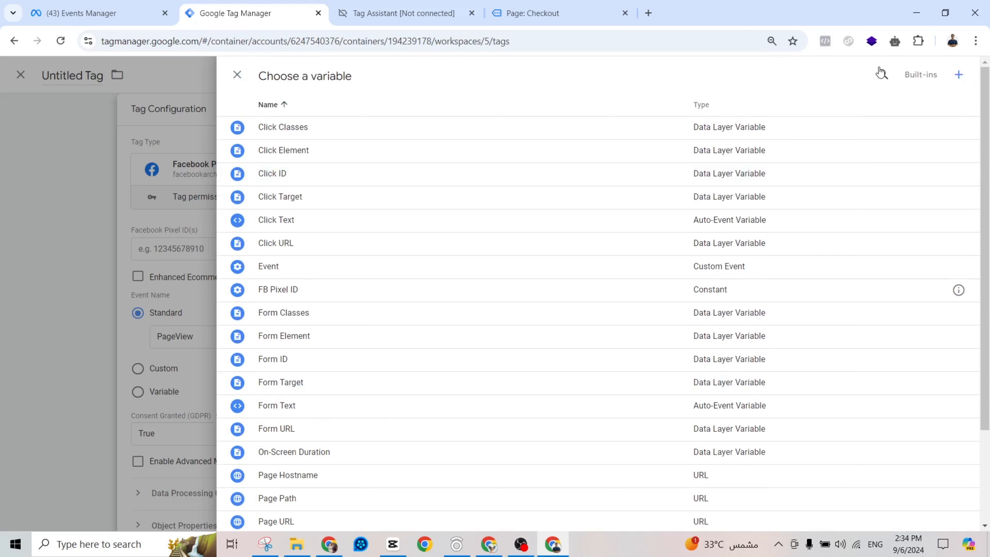
{"action": "left_click", "coordinate": [878, 76]}
{"action": "type", "text": "fb"}
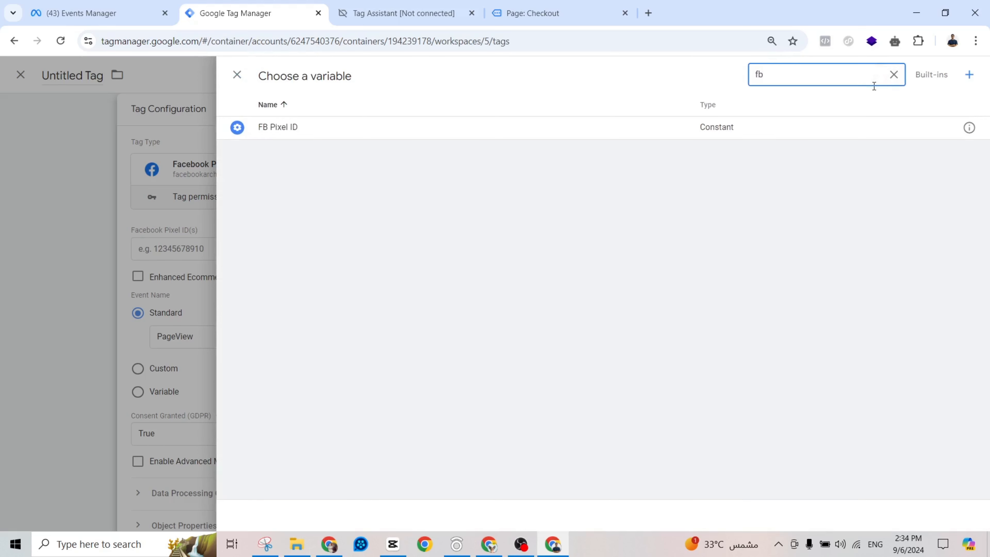
{"action": "left_click", "coordinate": [535, 121]}
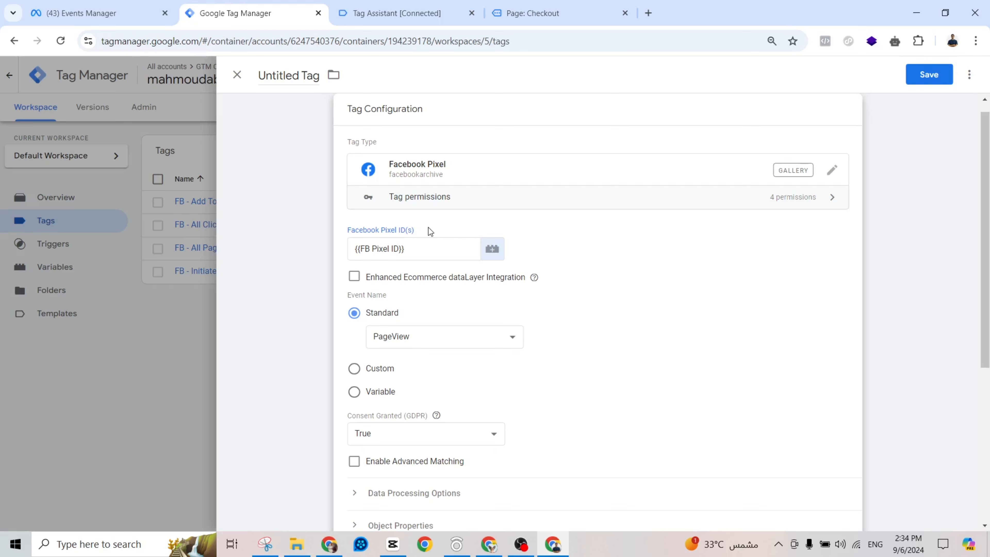
{"action": "left_click", "coordinate": [143, 236]}
{"action": "left_click", "coordinate": [593, 215]}
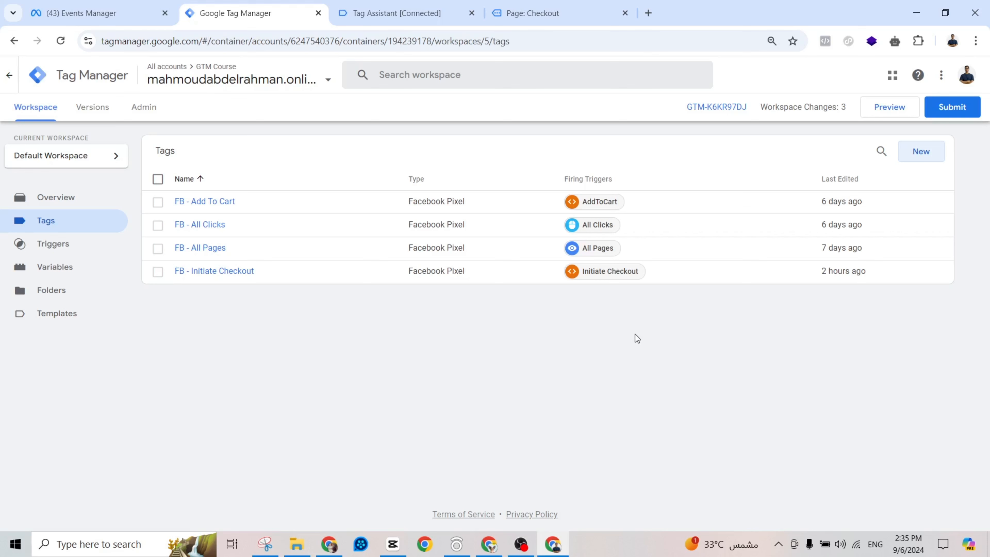
Preview the container in Tag Assistant and switch to the connected Shop page
{"action": "left_click", "coordinate": [885, 110]}
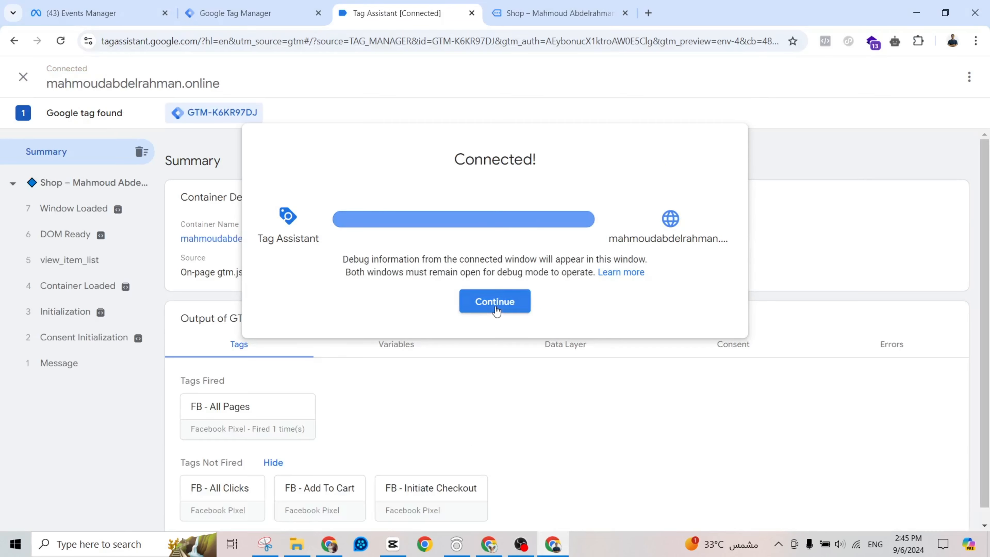
{"action": "left_click", "coordinate": [494, 302]}
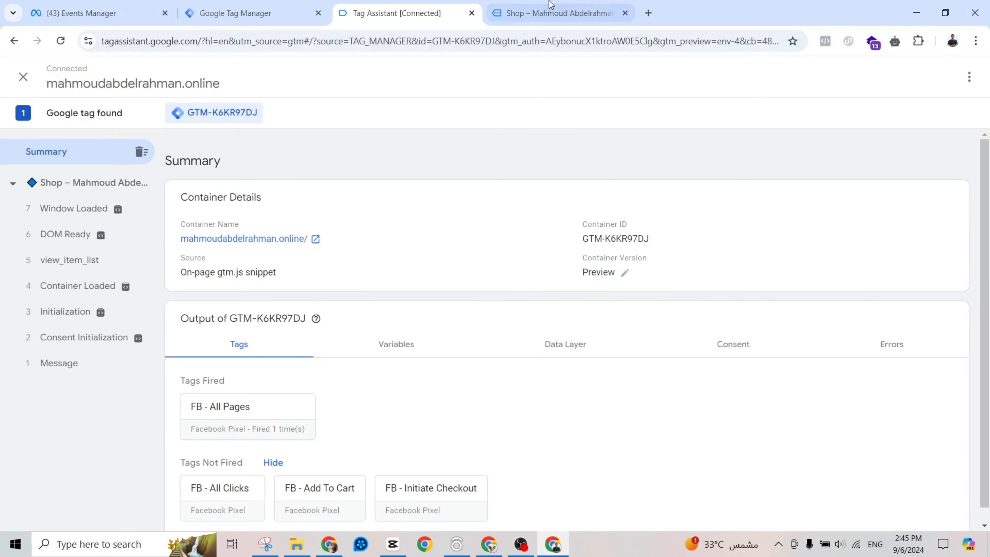
{"action": "left_click", "coordinate": [552, 8]}
Add the 3-Speed Bike and the Black and White Summer Portrait to the cart, and open the Checkout page
{"action": "scroll", "coordinate": [563, 199], "scroll_direction": "down", "scroll_amount": 6}
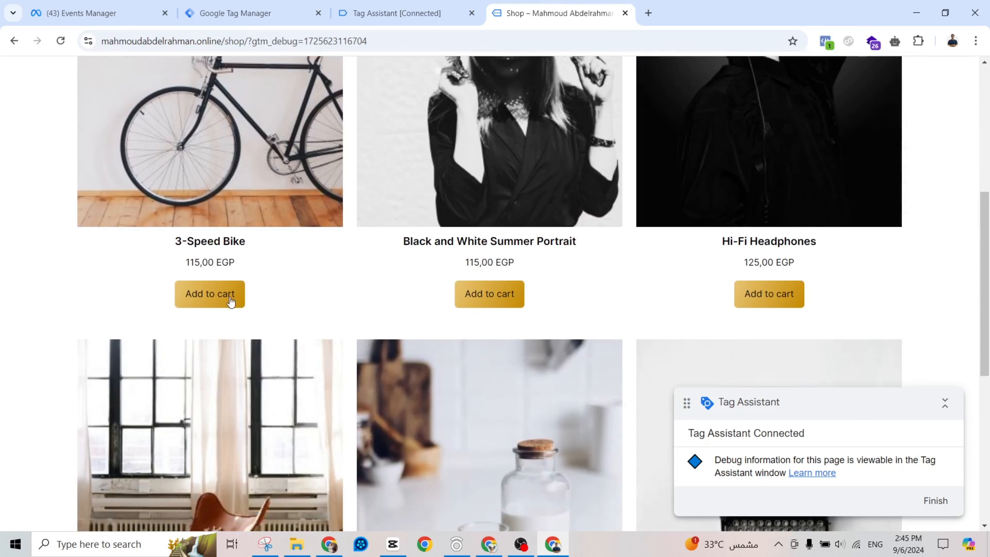
{"action": "left_click", "coordinate": [231, 301]}
{"action": "left_click", "coordinate": [490, 300]}
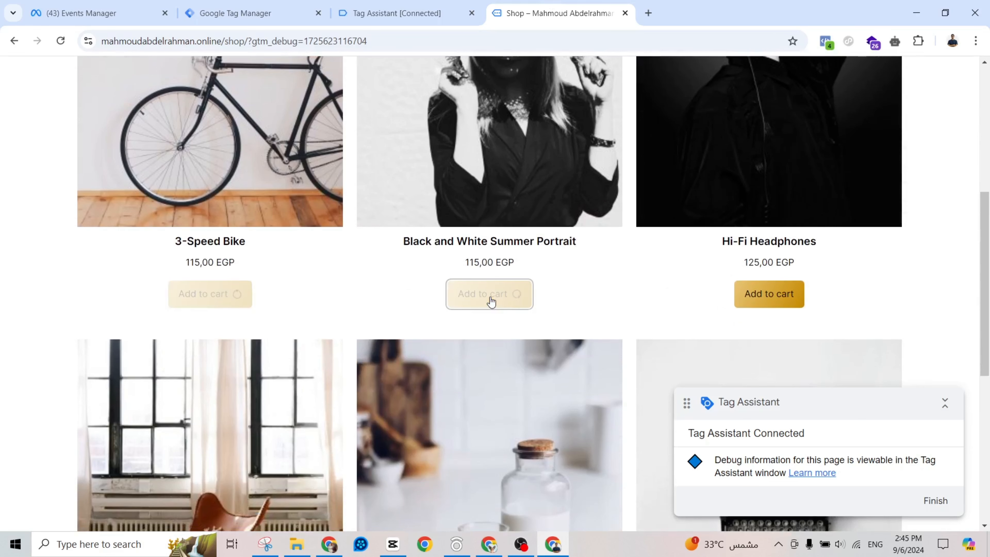
{"action": "scroll", "coordinate": [491, 300], "scroll_direction": "up", "scroll_amount": 6}
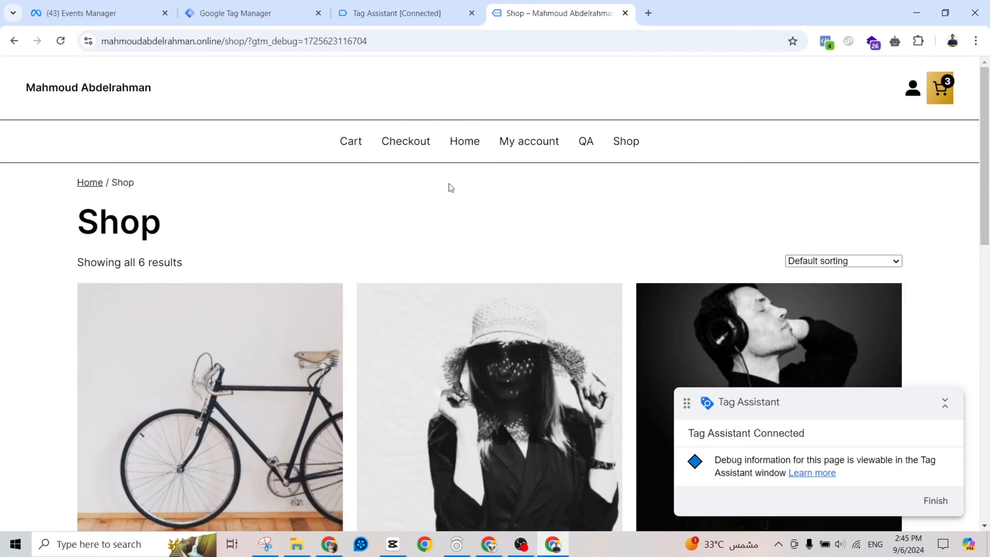
{"action": "left_click", "coordinate": [416, 141]}
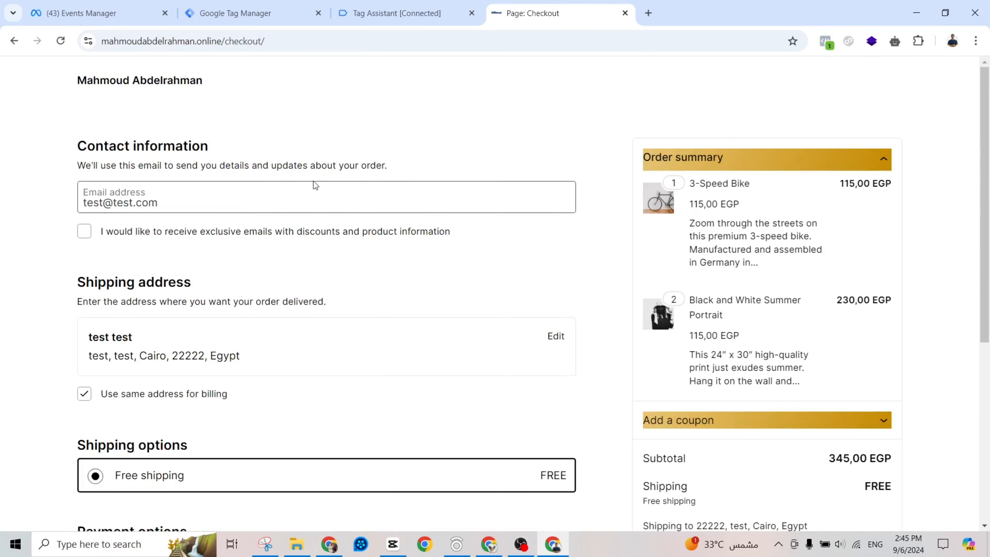
Place the test order with the prefilled contact and shipping details, free shipping and cash on delivery
{"action": "left_click", "coordinate": [289, 187]}
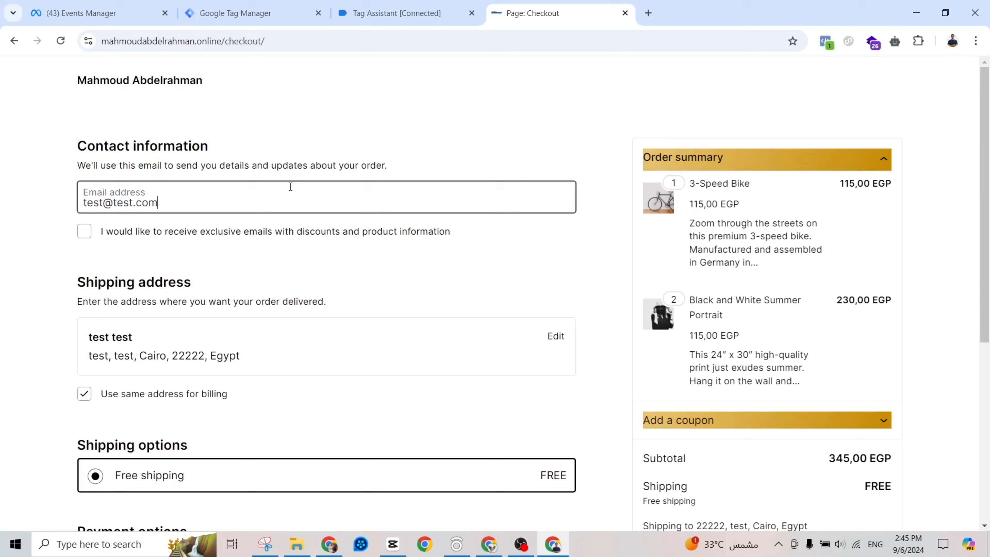
{"action": "left_click", "coordinate": [33, 256]}
{"action": "scroll", "coordinate": [535, 307], "scroll_direction": "down", "scroll_amount": 3}
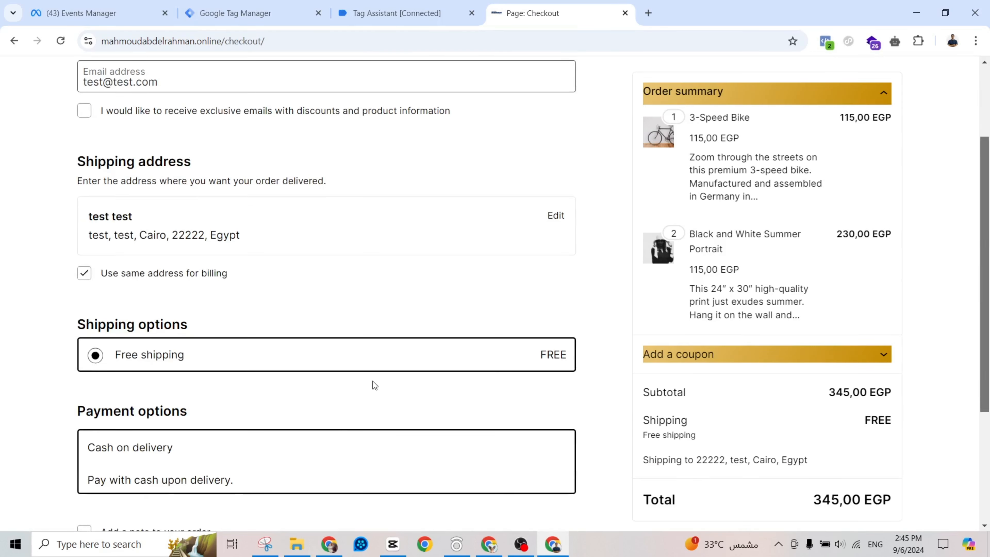
{"action": "scroll", "coordinate": [372, 379], "scroll_direction": "down", "scroll_amount": 5}
{"action": "scroll", "coordinate": [388, 401], "scroll_direction": "up", "scroll_amount": 1}
{"action": "scroll", "coordinate": [387, 401], "scroll_direction": "down", "scroll_amount": 1}
{"action": "left_click", "coordinate": [433, 487]}
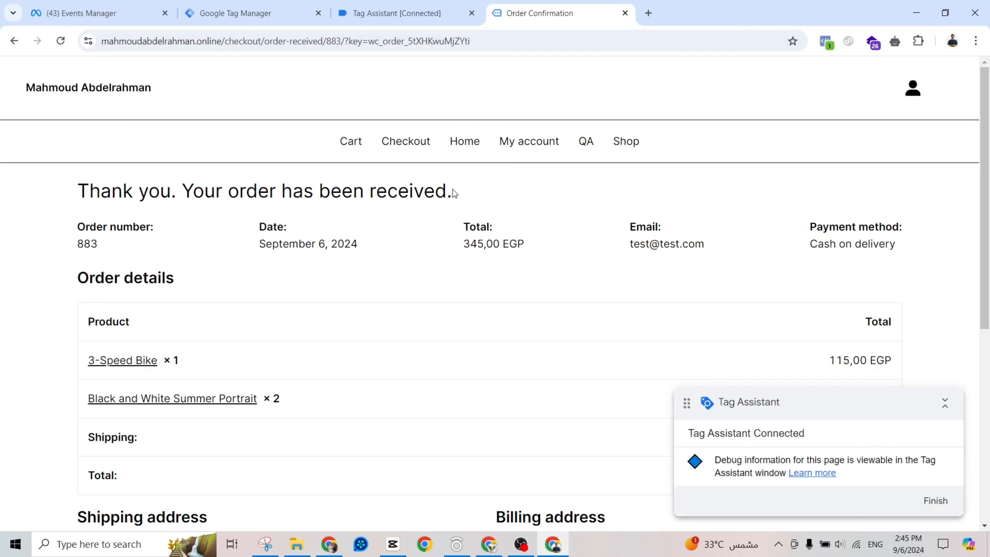
Copy the Page Path value from the variables of the order confirmation's Window Loaded event in Tag Assistant
{"action": "left_click", "coordinate": [405, 12]}
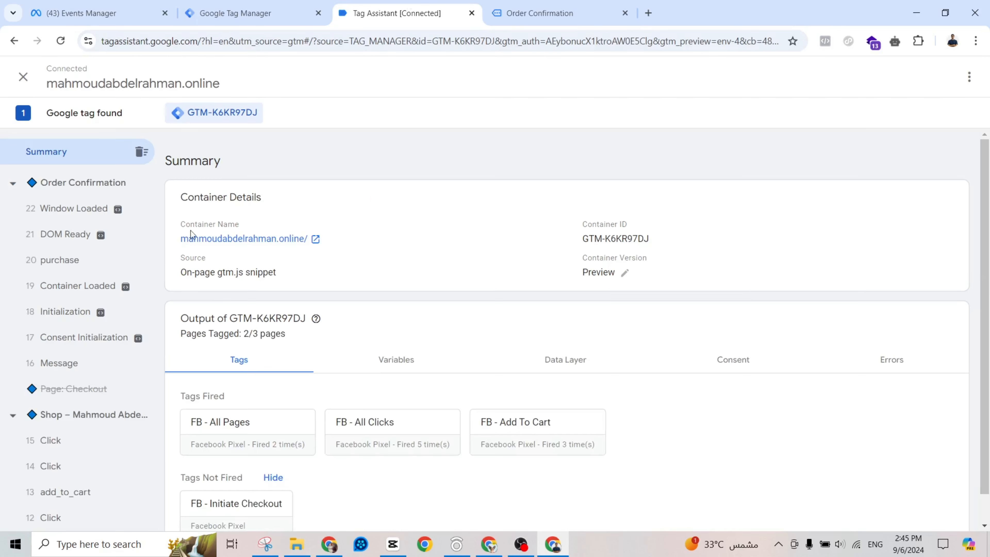
{"action": "left_click", "coordinate": [111, 220]}
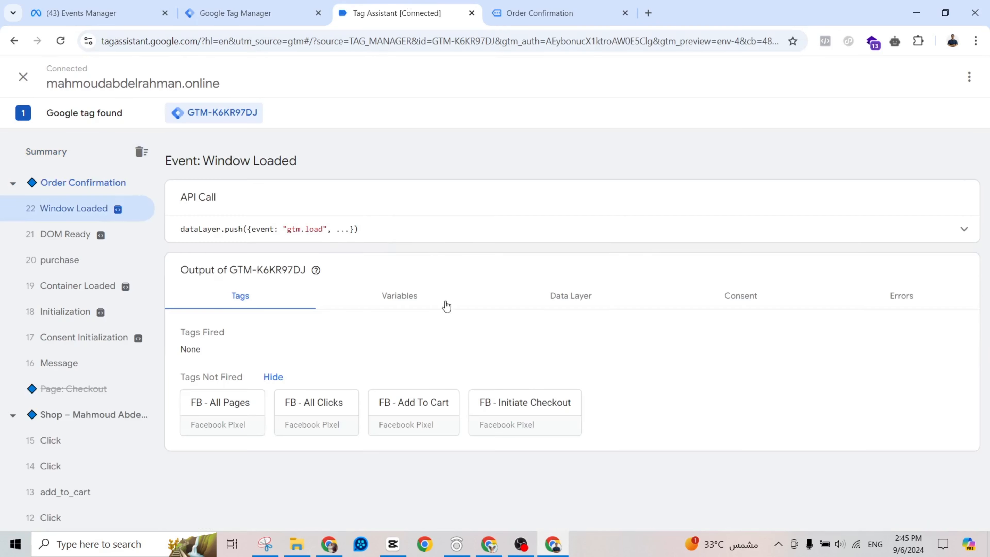
{"action": "left_click", "coordinate": [430, 308]}
{"action": "scroll", "coordinate": [464, 335], "scroll_direction": "down", "scroll_amount": 8}
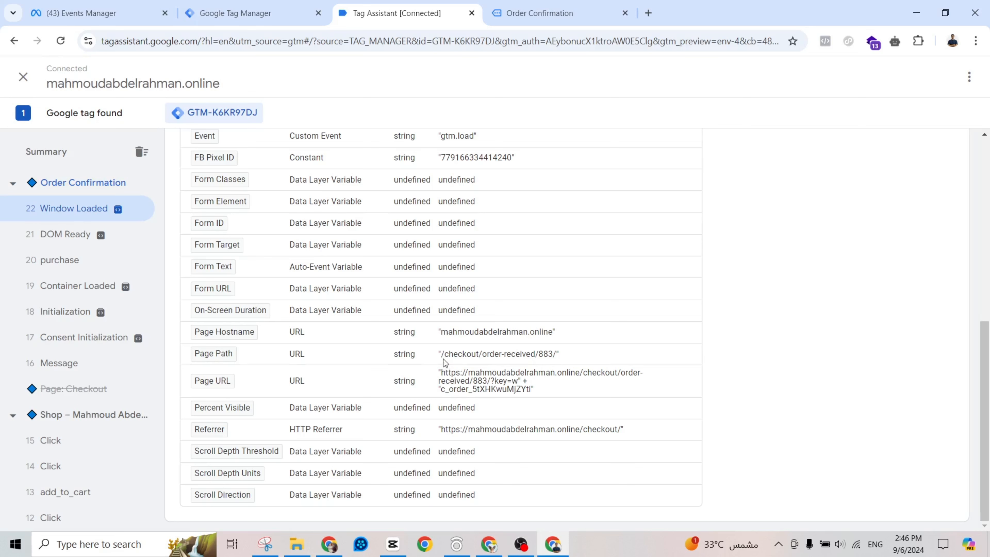
{"action": "left_click_drag", "start_coordinate": [441, 358], "coordinate": [556, 362]}
{"action": "key", "text": "ctrl+c"}
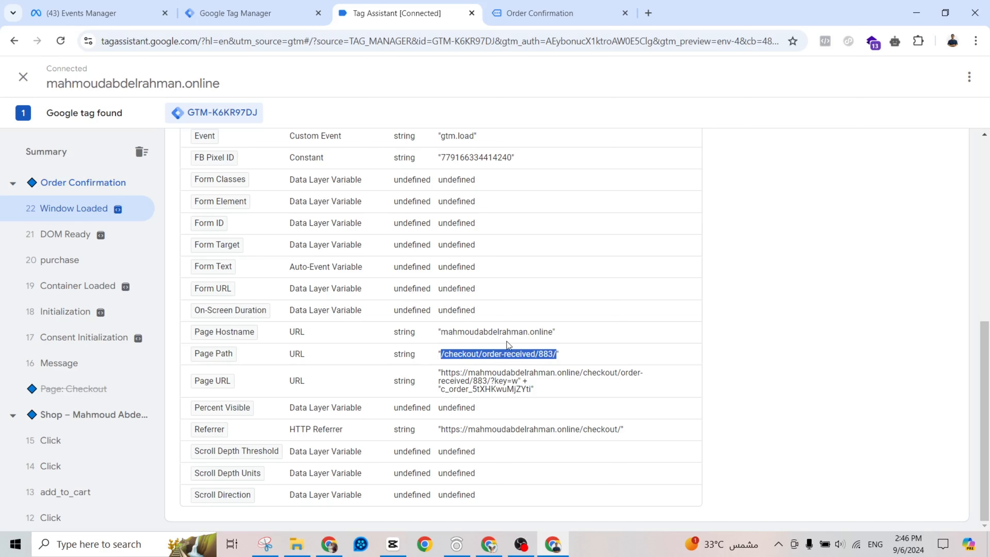
Create a new tag in Google Tag Manager with Facebook Pixel as its tag type
{"action": "left_click", "coordinate": [251, 9]}
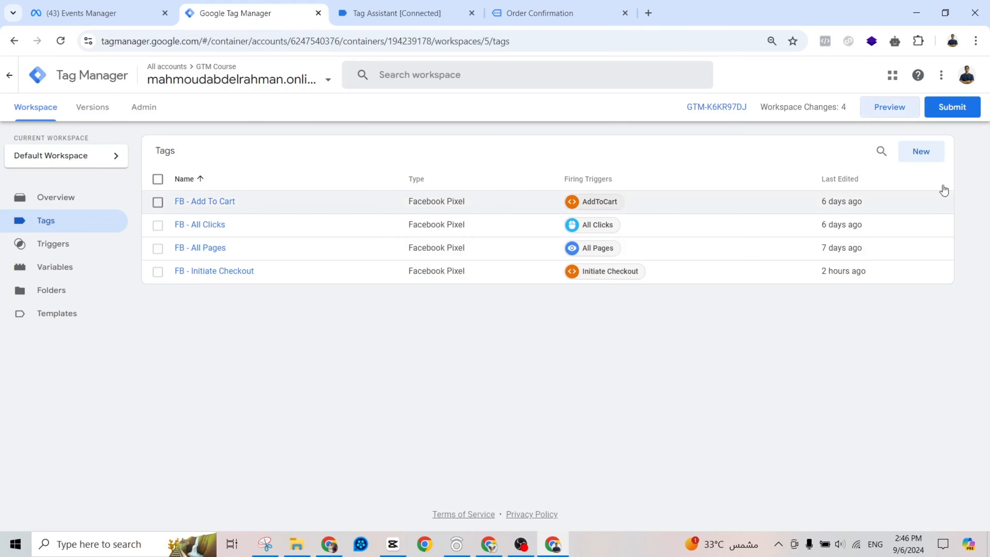
{"action": "left_click", "coordinate": [921, 152]}
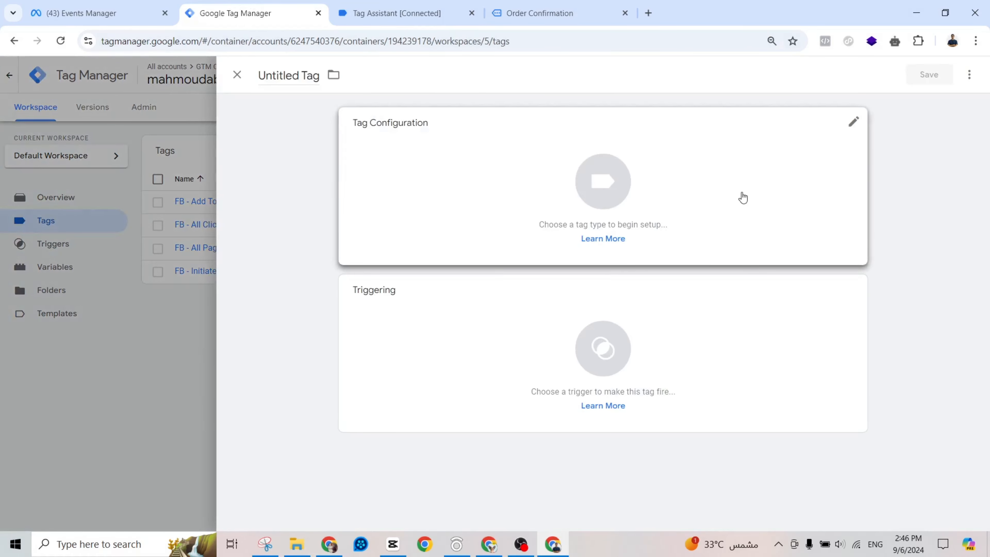
{"action": "left_click", "coordinate": [743, 197]}
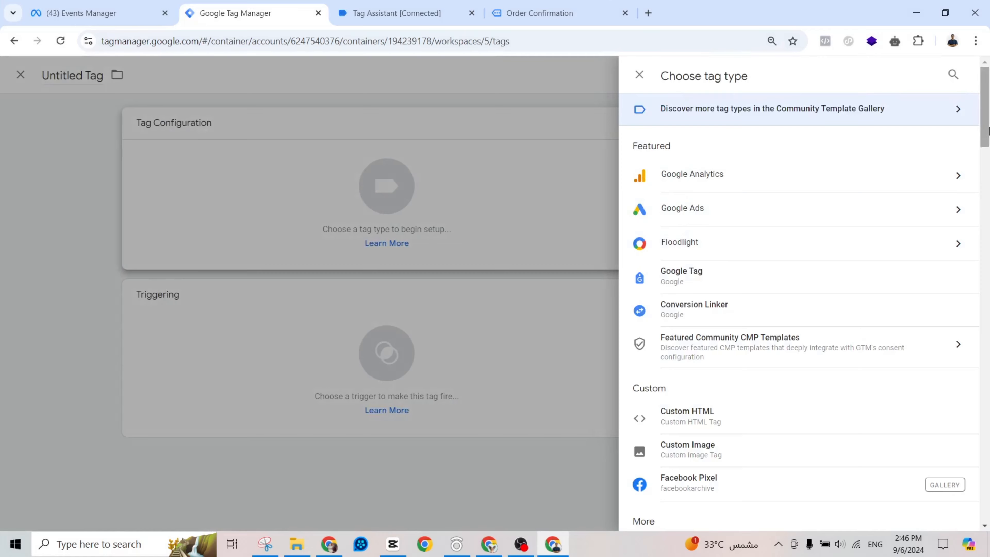
{"action": "left_click_drag", "start_coordinate": [988, 127], "coordinate": [989, 196]}
{"action": "left_click", "coordinate": [767, 88]}
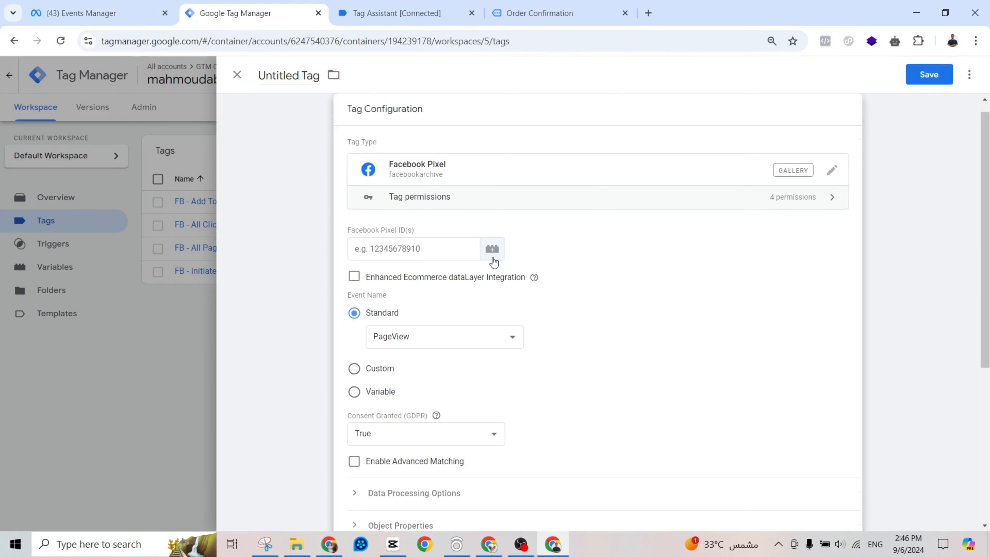
Set the tag's Facebook Pixel ID to the FB Pixel ID variable and its standard event to Purchase
{"action": "left_click", "coordinate": [493, 249]}
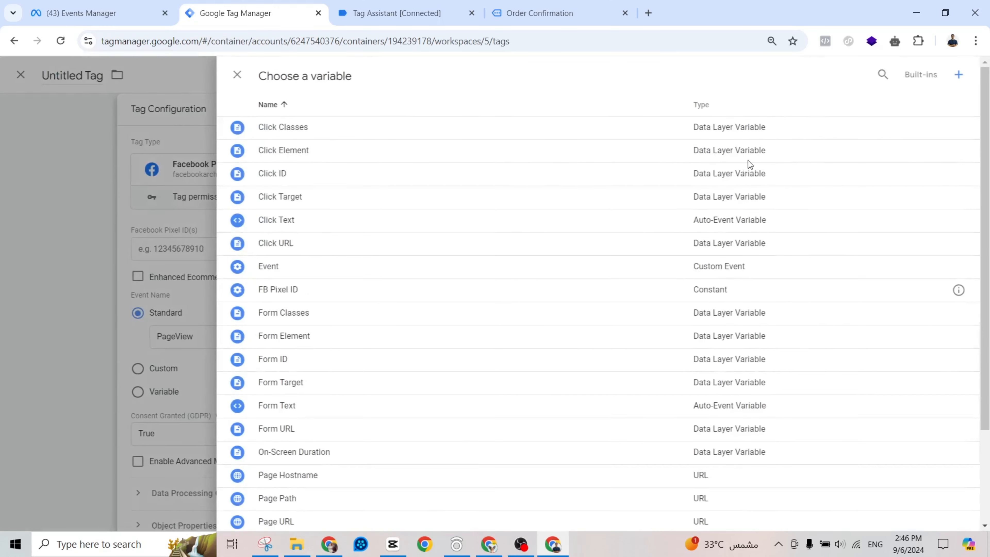
{"action": "left_click", "coordinate": [883, 74]}
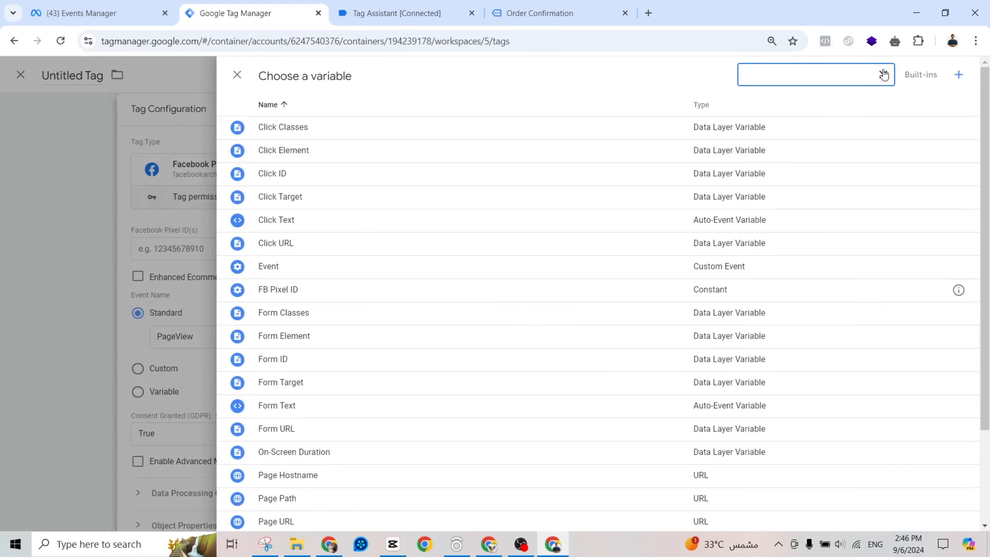
{"action": "type", "text": "fb"}
{"action": "left_click", "coordinate": [422, 130]}
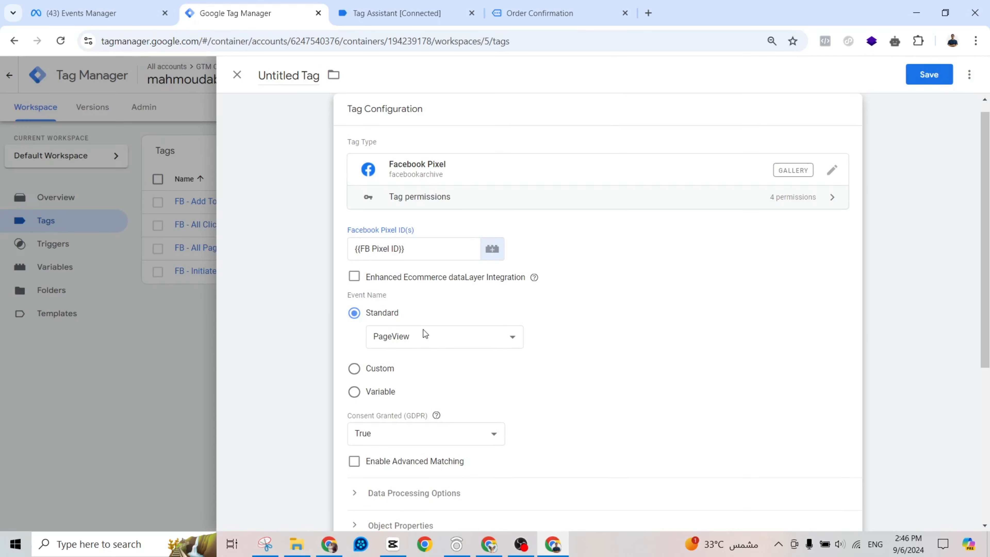
{"action": "left_click", "coordinate": [420, 335]}
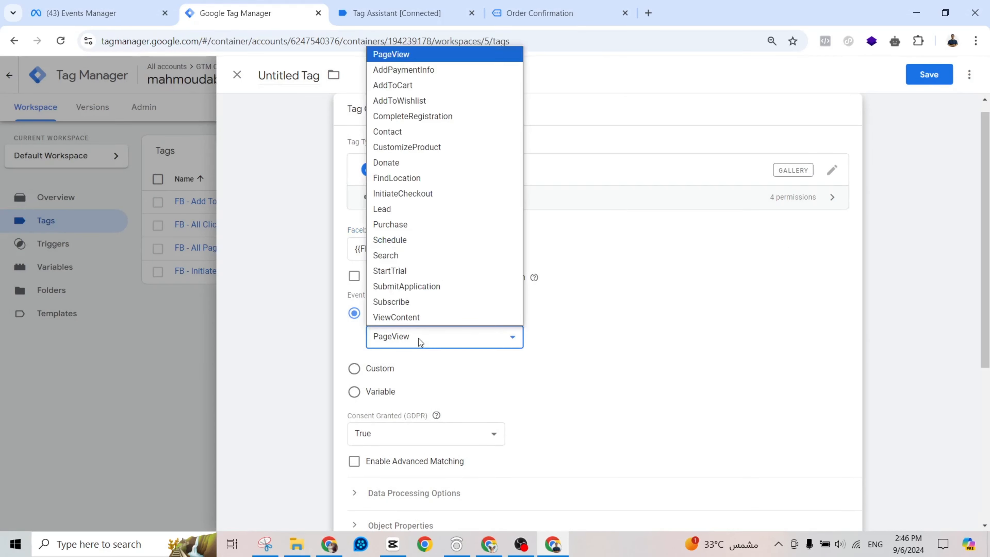
{"action": "left_click", "coordinate": [430, 224]}
Add a new Page View trigger to the tag, firing on Some Page Views
{"action": "left_click_drag", "start_coordinate": [989, 179], "coordinate": [986, 373]}
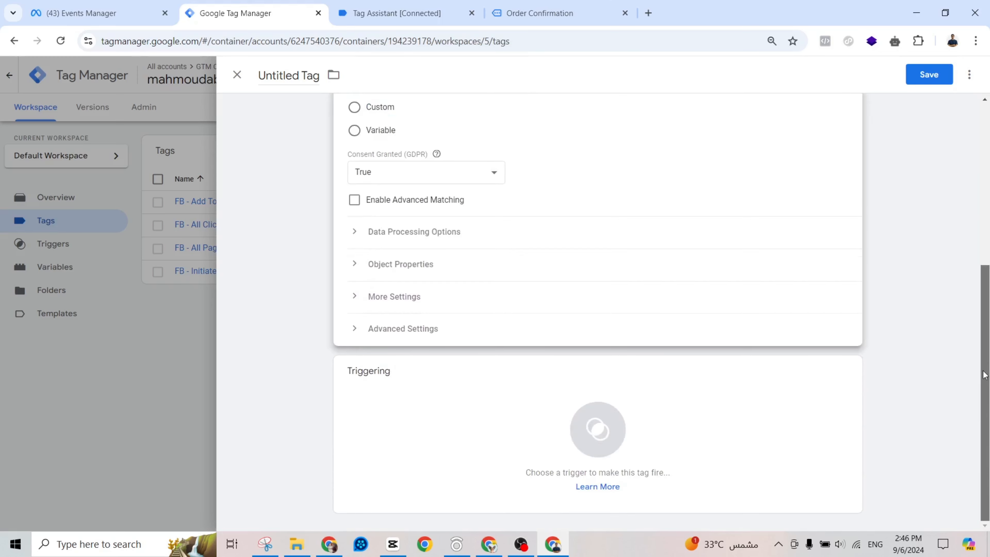
{"action": "left_click", "coordinate": [499, 399]}
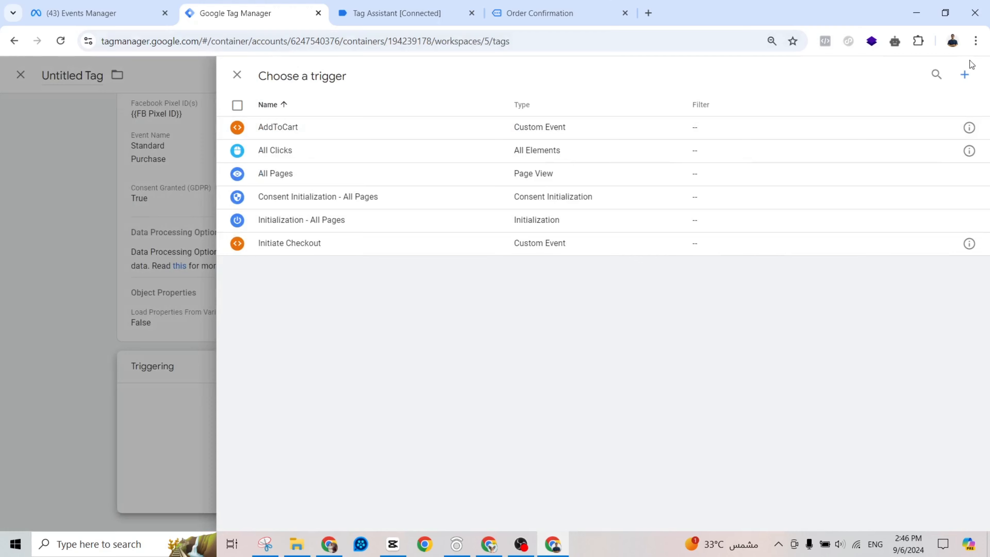
{"action": "left_click", "coordinate": [964, 74]}
{"action": "left_click", "coordinate": [824, 150]}
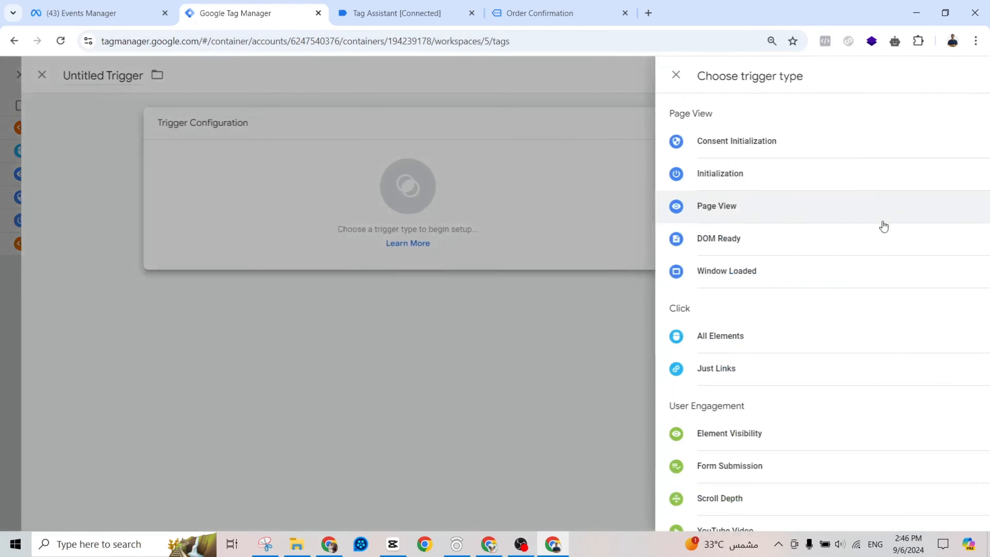
{"action": "left_click", "coordinate": [747, 206]}
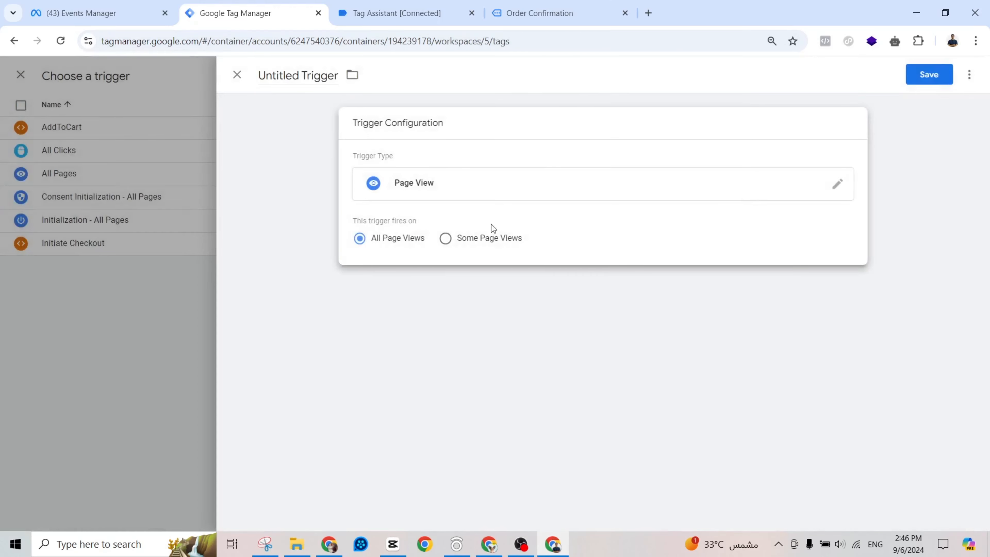
{"action": "left_click", "coordinate": [452, 239]}
Set the trigger condition to Page Path equals the copied order-received path
{"action": "left_click", "coordinate": [427, 286]}
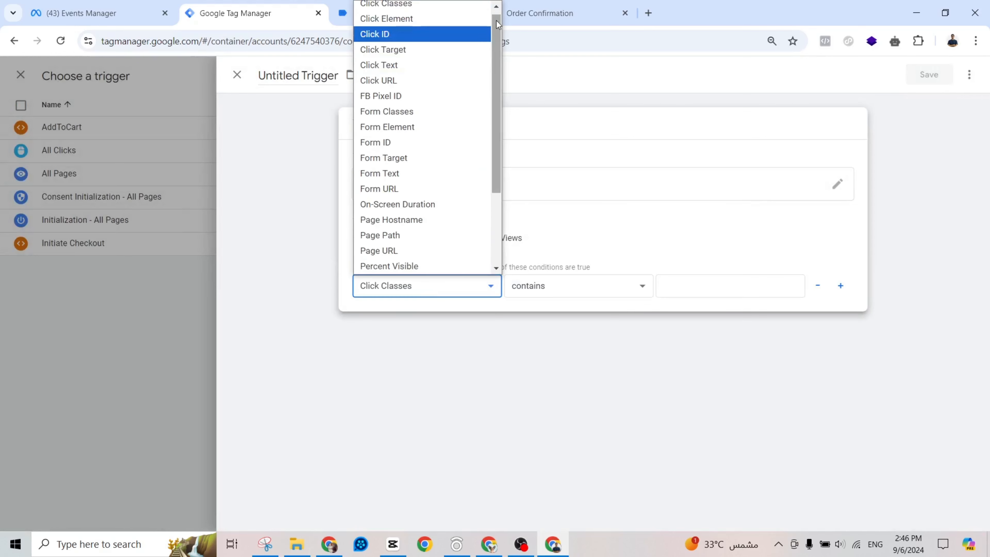
{"action": "left_click_drag", "start_coordinate": [497, 22], "coordinate": [497, 88]}
{"action": "left_click", "coordinate": [458, 131]}
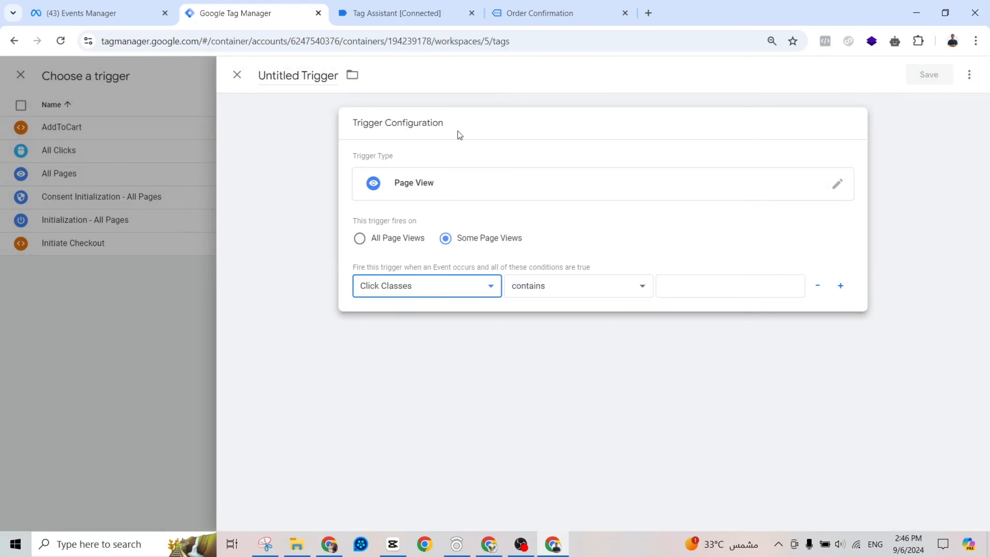
{"action": "left_click", "coordinate": [551, 284]}
{"action": "left_click", "coordinate": [567, 8]}
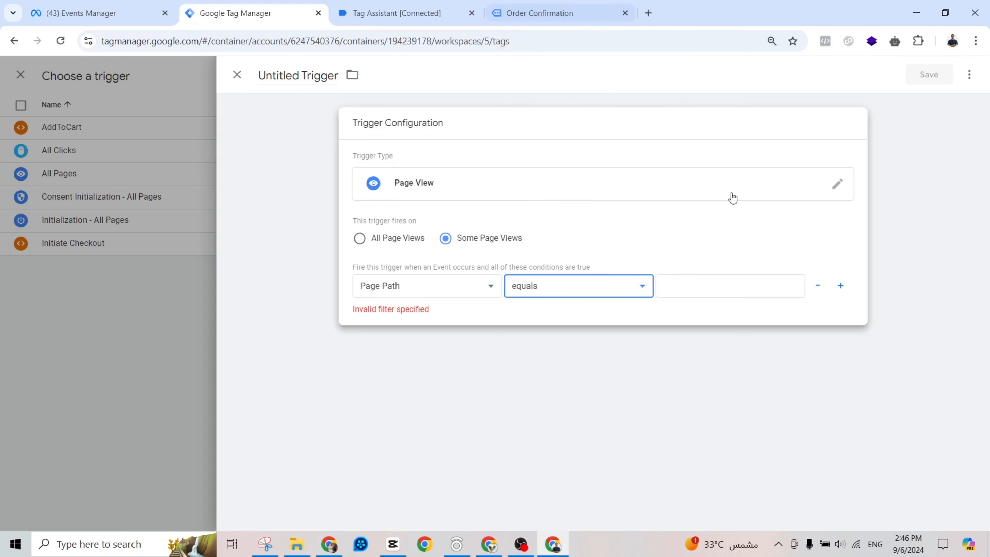
{"action": "left_click", "coordinate": [722, 289]}
{"action": "key", "text": "ctrl+v"}
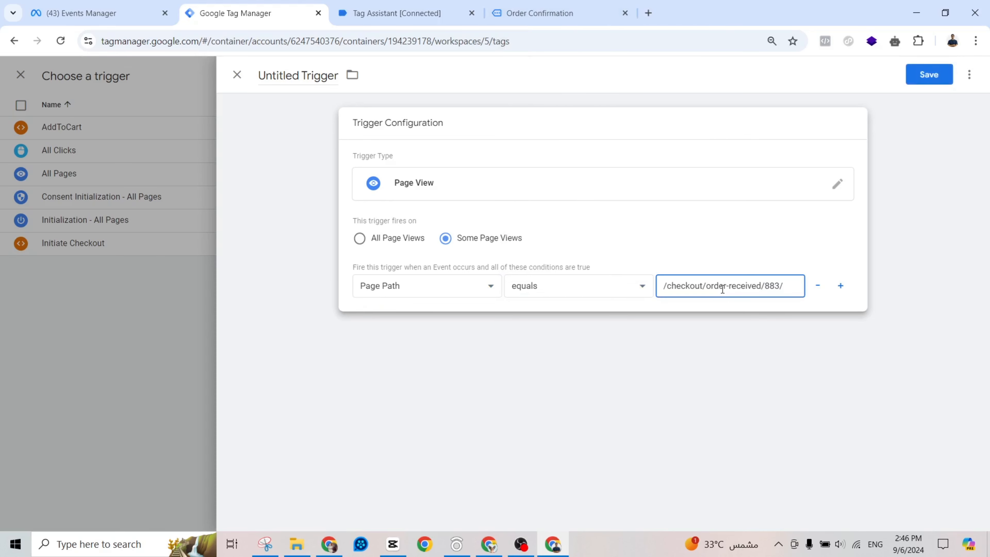
Name the trigger Purchase and save it
{"action": "triple_click", "coordinate": [323, 70]}
{"action": "type", "text": "F"}
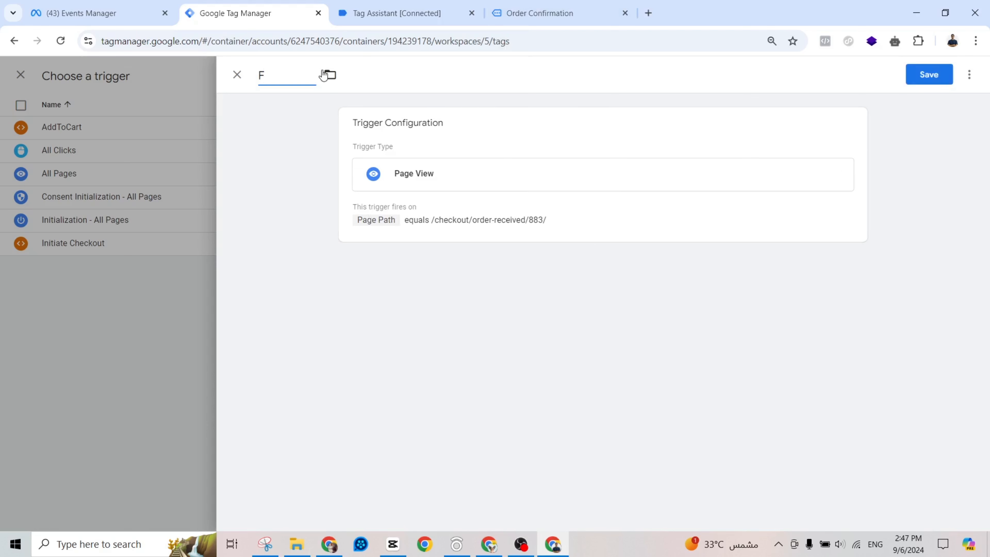
{"action": "type", "text": "B"}
{"action": "key", "text": "BackSpace"}
{"action": "key", "text": "BackSpace"}
{"action": "key", "text": "BackSpace"}
{"action": "type", "text": "Purchase"}
{"action": "left_click", "coordinate": [931, 84]}
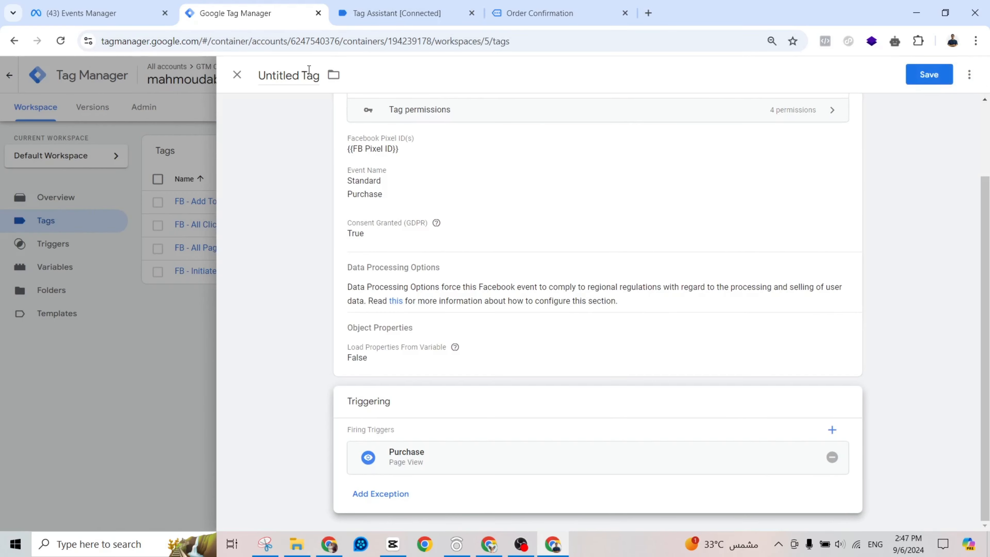
Name the tag FB - Purchase and save it
{"action": "left_click", "coordinate": [308, 74]}
{"action": "type", "text": "FB -"}
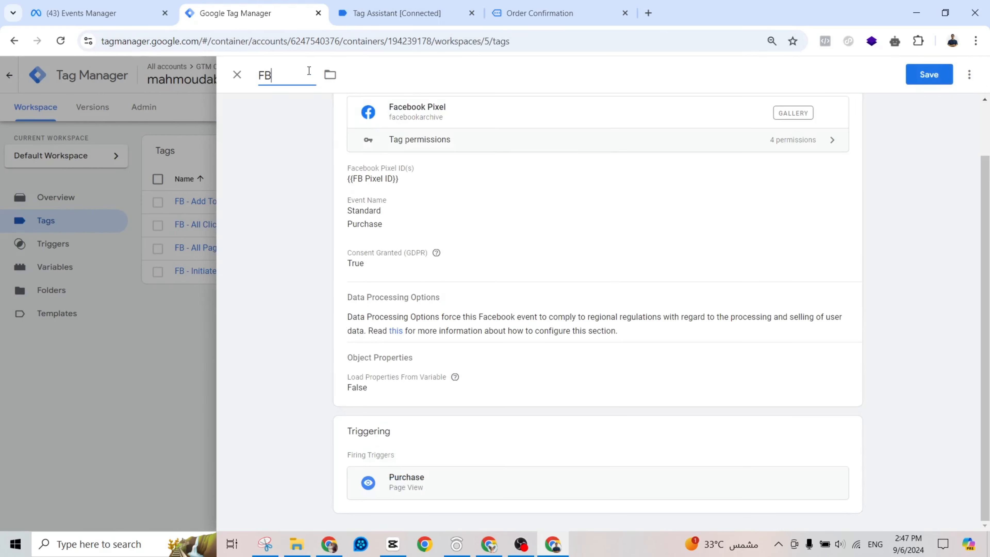
{"action": "type", "text": "PPurchase"}
{"action": "left_click", "coordinate": [935, 80]}
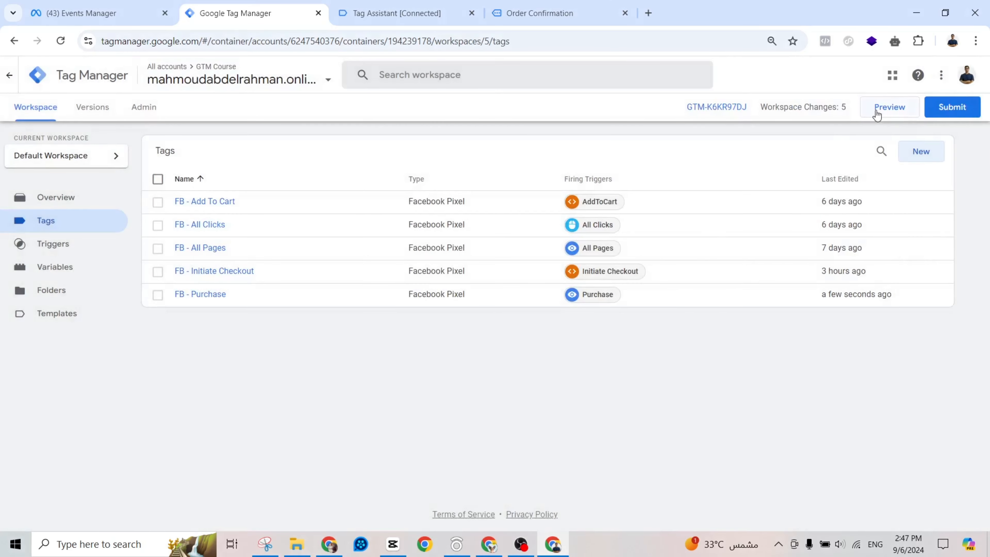
Preview the updated container in Tag Assistant and switch to the connected Shop page
{"action": "left_click", "coordinate": [877, 114]}
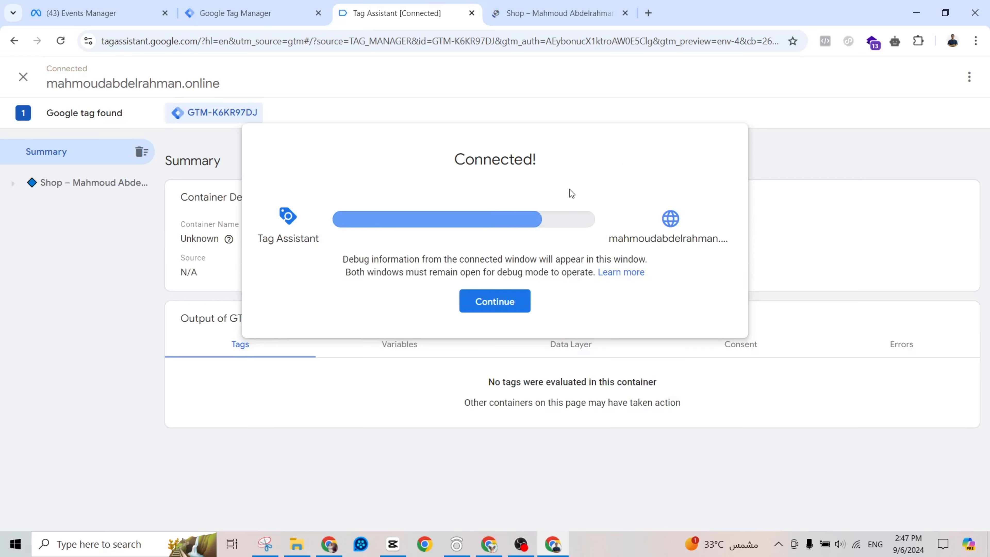
{"action": "left_click", "coordinate": [504, 299]}
{"action": "left_click", "coordinate": [575, 5]}
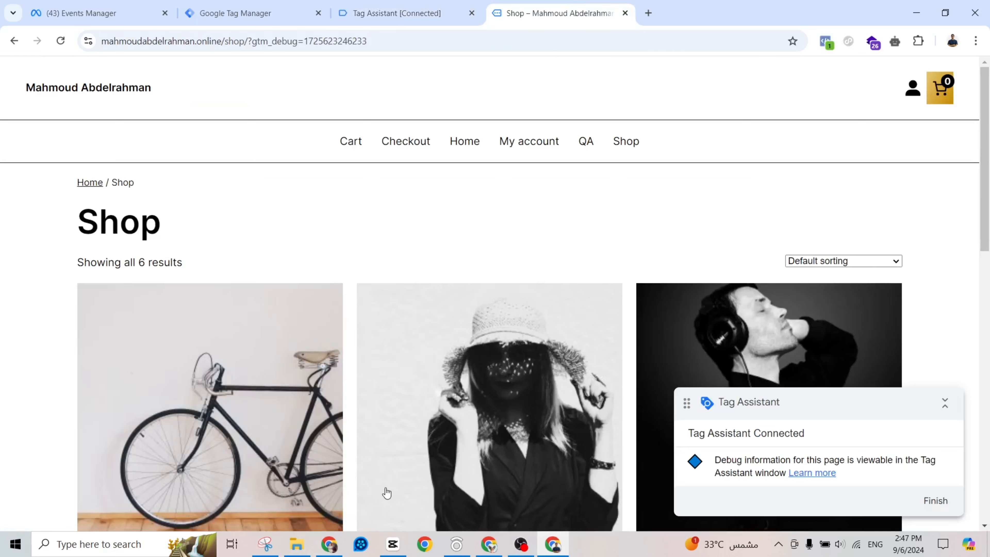
Add the Black and White Summer Portrait to the cart and open the Checkout page
{"action": "scroll", "coordinate": [344, 527], "scroll_direction": "down", "scroll_amount": 5}
{"action": "scroll", "coordinate": [343, 527], "scroll_direction": "up", "scroll_amount": 2}
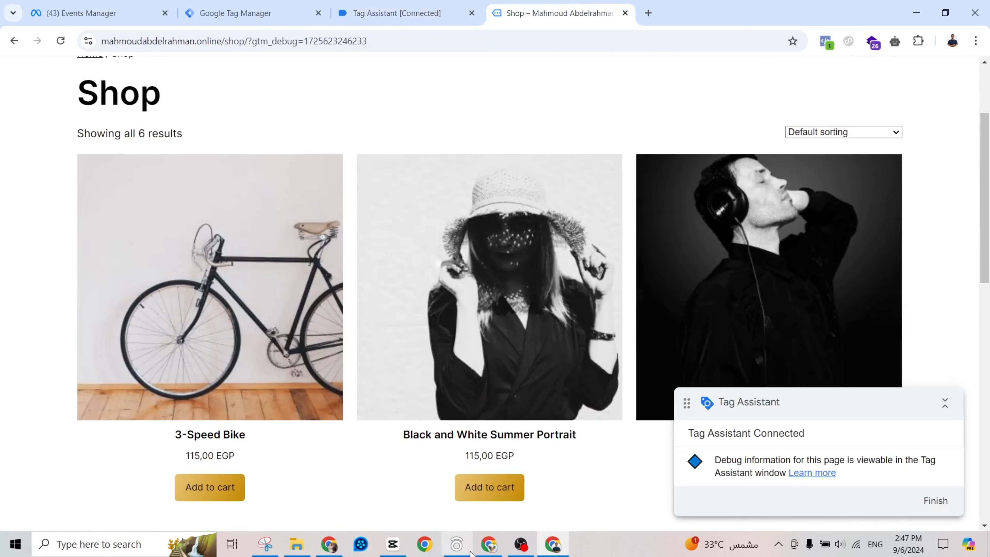
{"action": "left_click", "coordinate": [504, 489]}
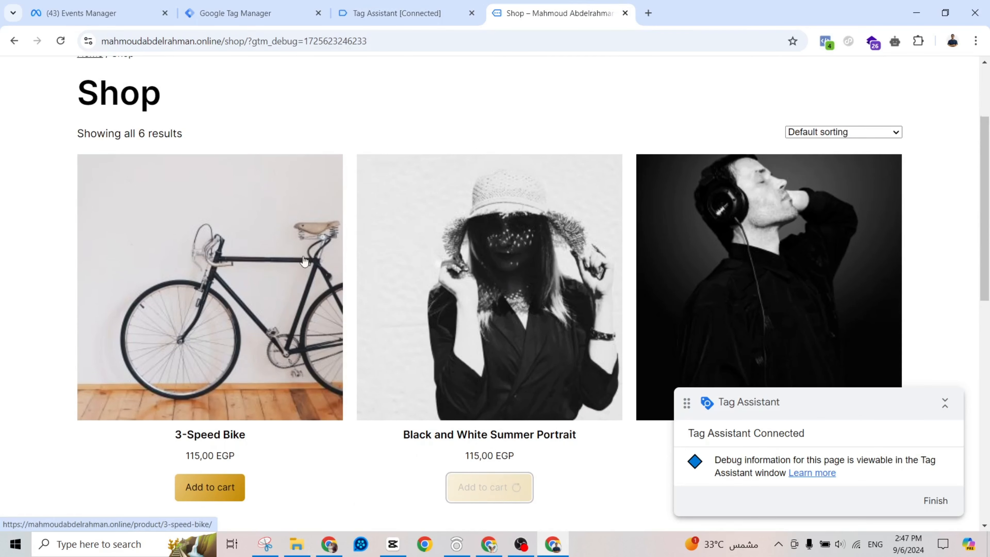
{"action": "scroll", "coordinate": [475, 288], "scroll_direction": "up", "scroll_amount": 3}
{"action": "left_click", "coordinate": [404, 145]}
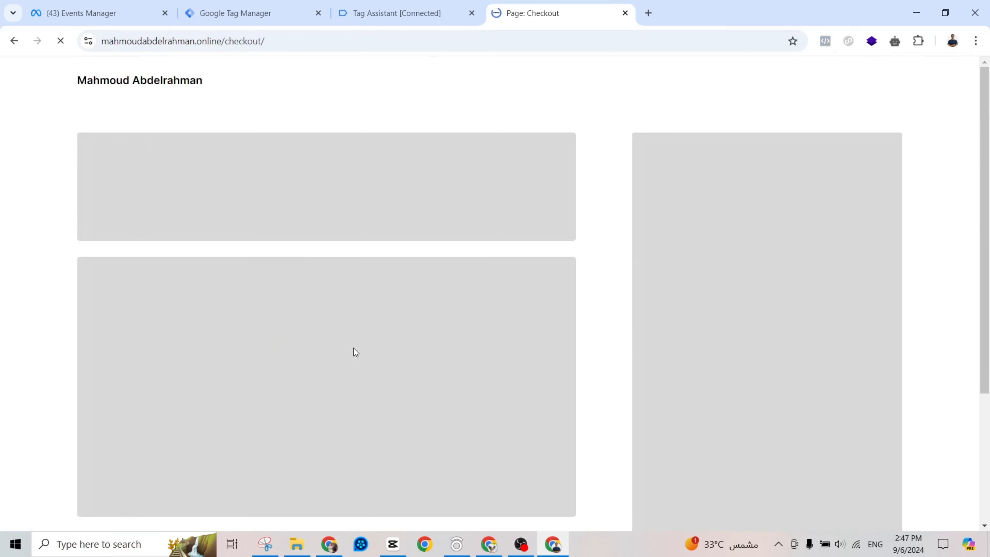
Place the test order with free shipping and cash on delivery
{"action": "scroll", "coordinate": [500, 367], "scroll_direction": "down", "scroll_amount": 5}
{"action": "scroll", "coordinate": [500, 367], "scroll_direction": "down", "scroll_amount": 2}
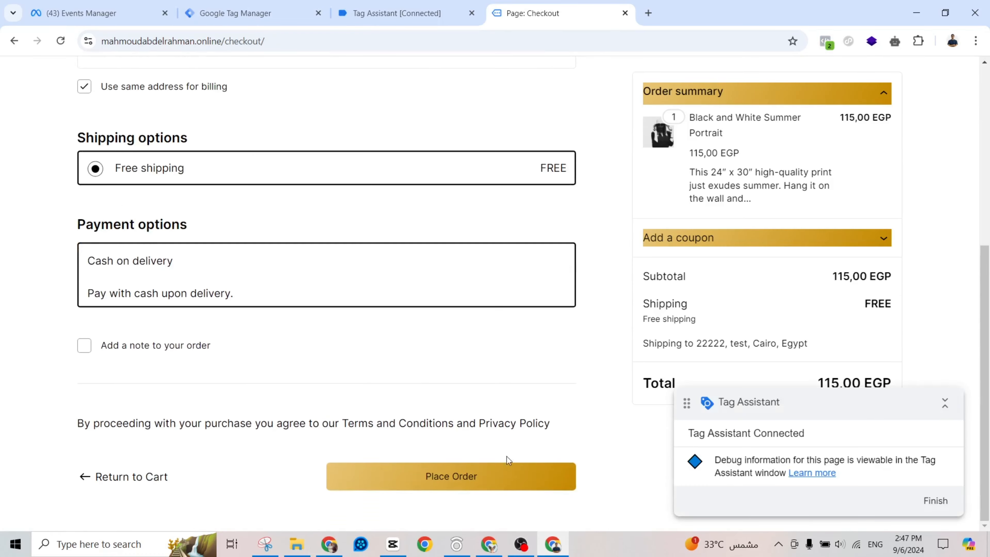
{"action": "left_click", "coordinate": [487, 472]}
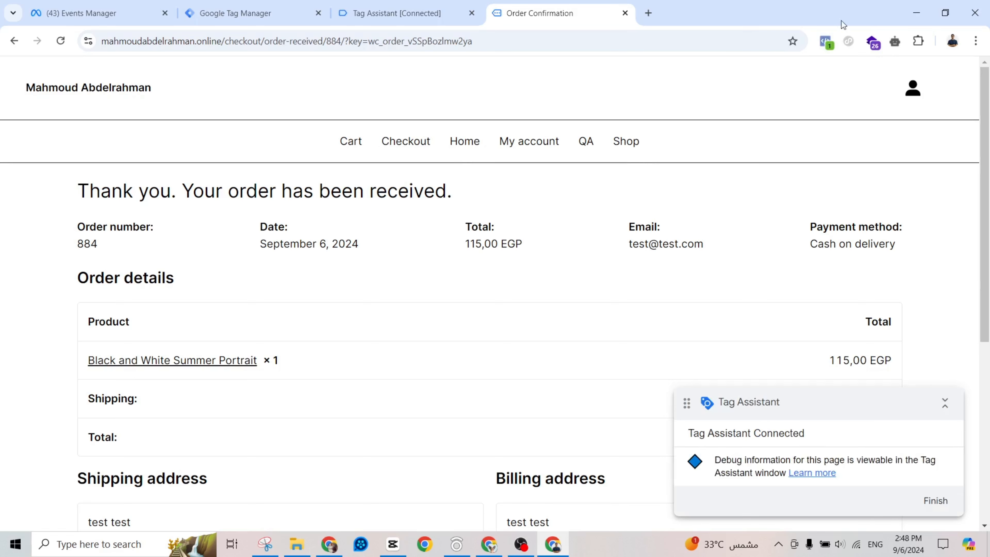
Check the order confirmation page's events in Meta Pixel Helper and the fired and unfired tags in the Tag Assistant summary
{"action": "left_click", "coordinate": [827, 41]}
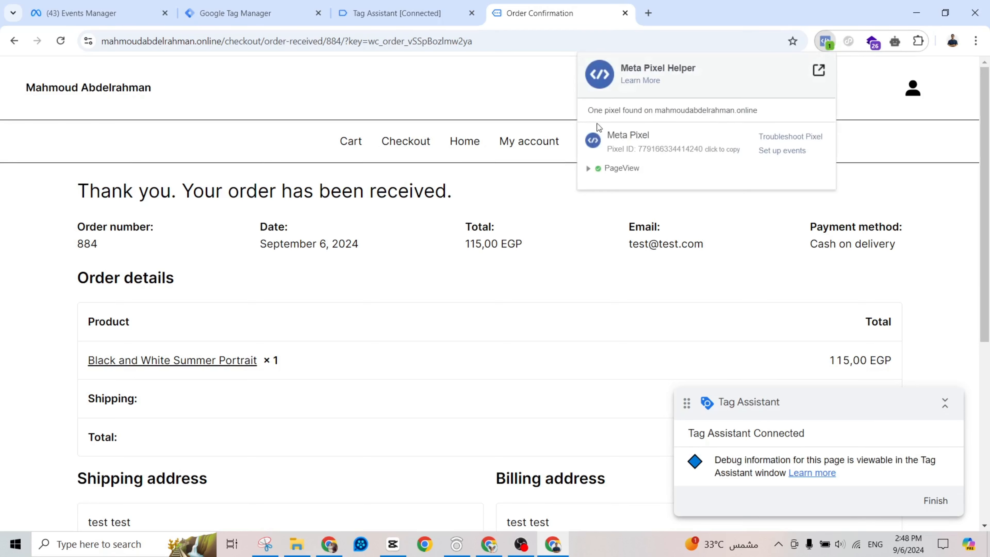
{"action": "left_click", "coordinate": [386, 13]}
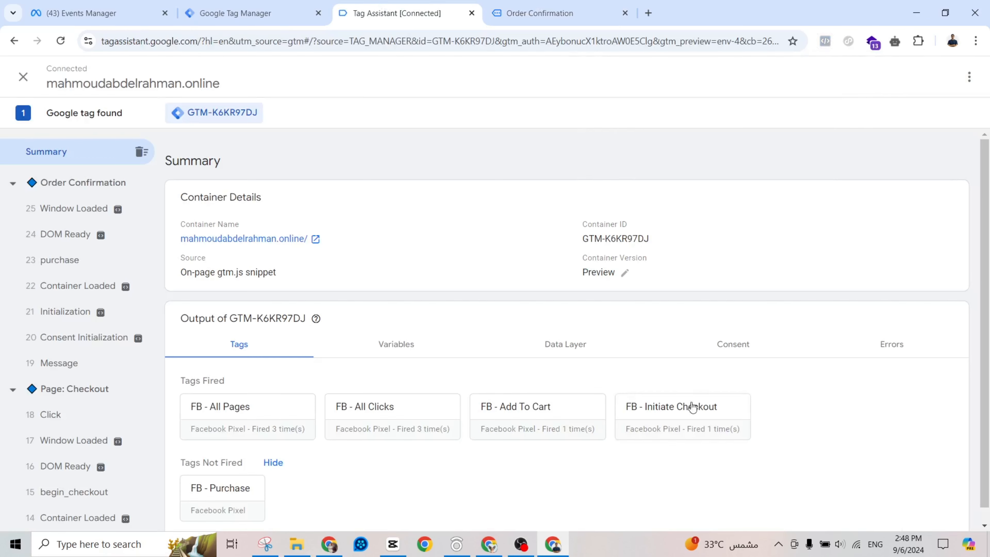
{"action": "scroll", "coordinate": [431, 473], "scroll_direction": "down", "scroll_amount": 1}
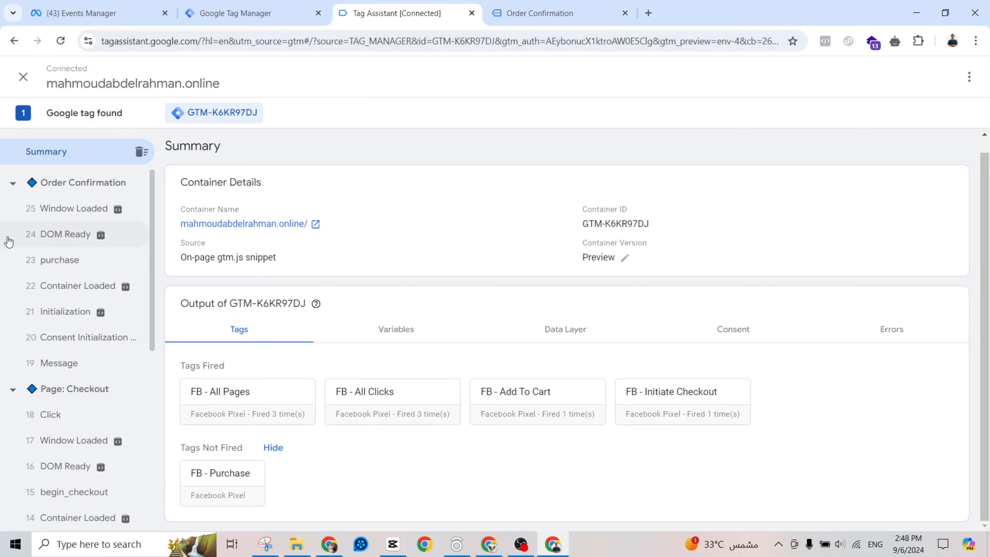
Examine the Page Path variable of the Order Confirmation page's Window Loaded event in Tag Assistant
{"action": "left_click", "coordinate": [28, 208]}
{"action": "left_click", "coordinate": [418, 301]}
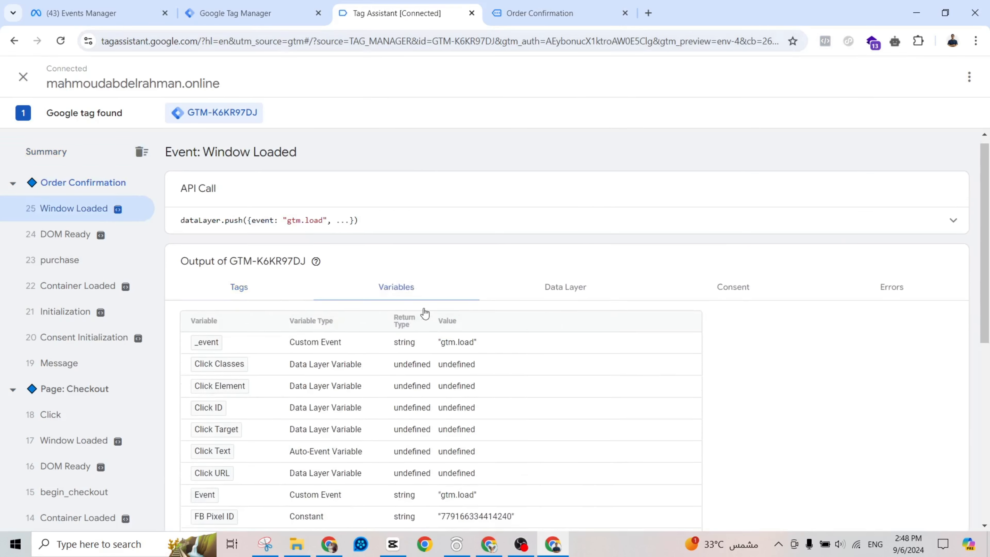
{"action": "scroll", "coordinate": [986, 345], "scroll_direction": "down", "scroll_amount": 9}
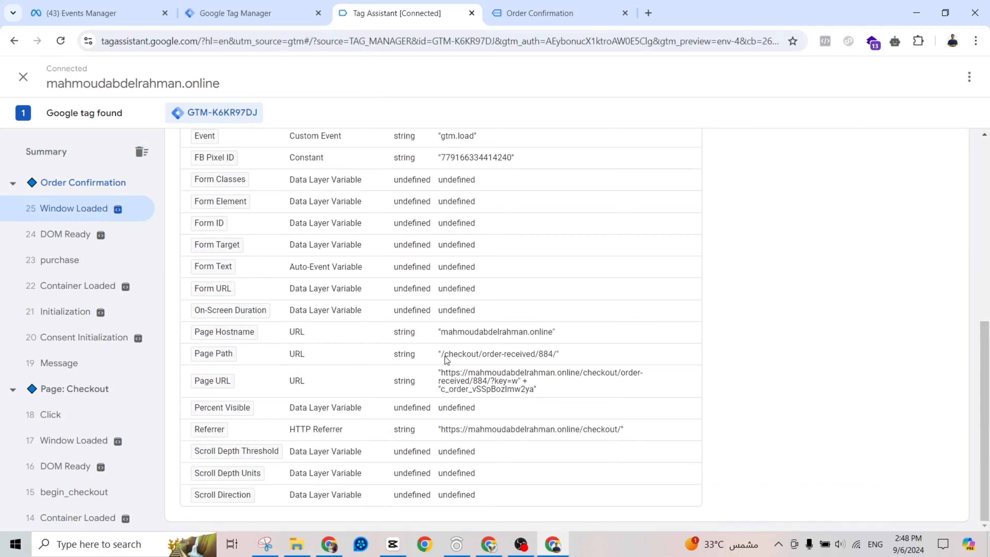
{"action": "left_click_drag", "start_coordinate": [439, 356], "coordinate": [554, 354]}
{"action": "left_click", "coordinate": [541, 356]}
Examine the key parameter, order number and /checkout/order-received portion of the order confirmation page's URL
{"action": "left_click", "coordinate": [544, 13]}
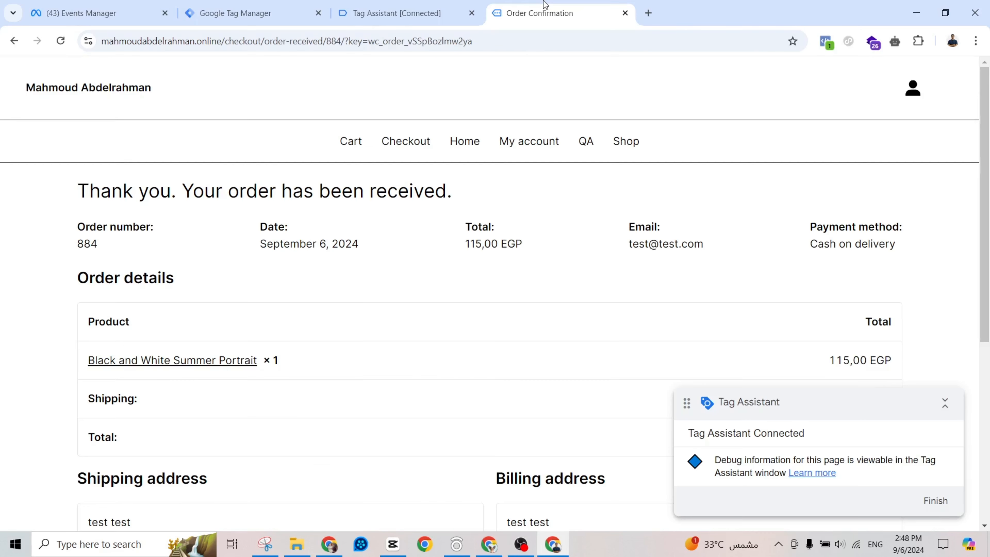
{"action": "left_click", "coordinate": [499, 42]}
{"action": "left_click_drag", "start_coordinate": [499, 43], "coordinate": [352, 49]}
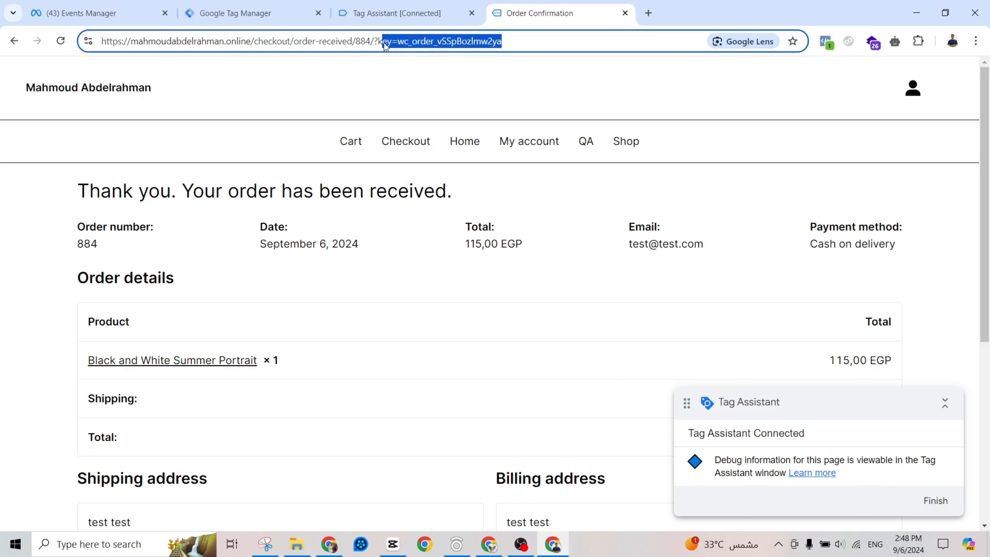
{"action": "left_click", "coordinate": [360, 40]}
{"action": "double_click", "coordinate": [359, 41]}
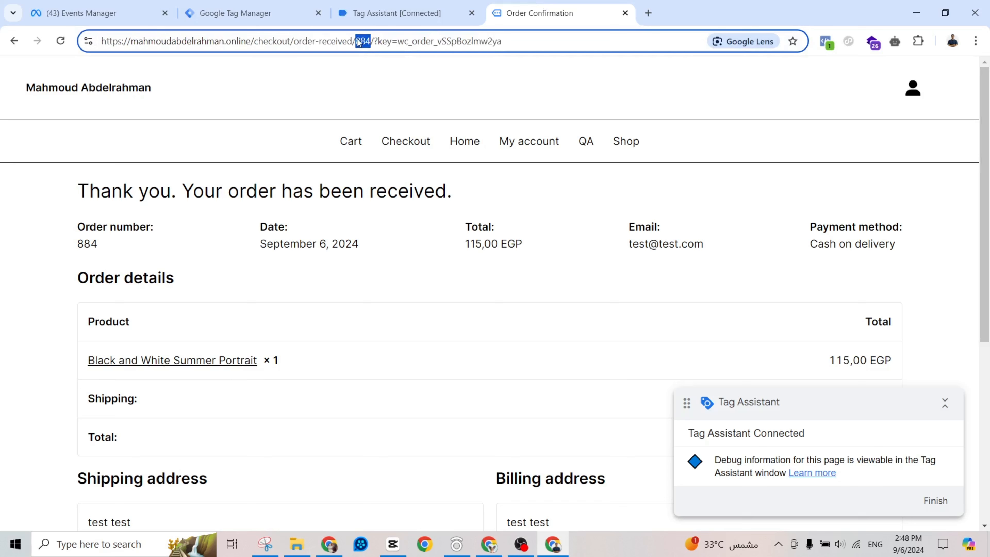
{"action": "left_click", "coordinate": [394, 37]}
{"action": "left_click_drag", "start_coordinate": [353, 40], "coordinate": [250, 41]}
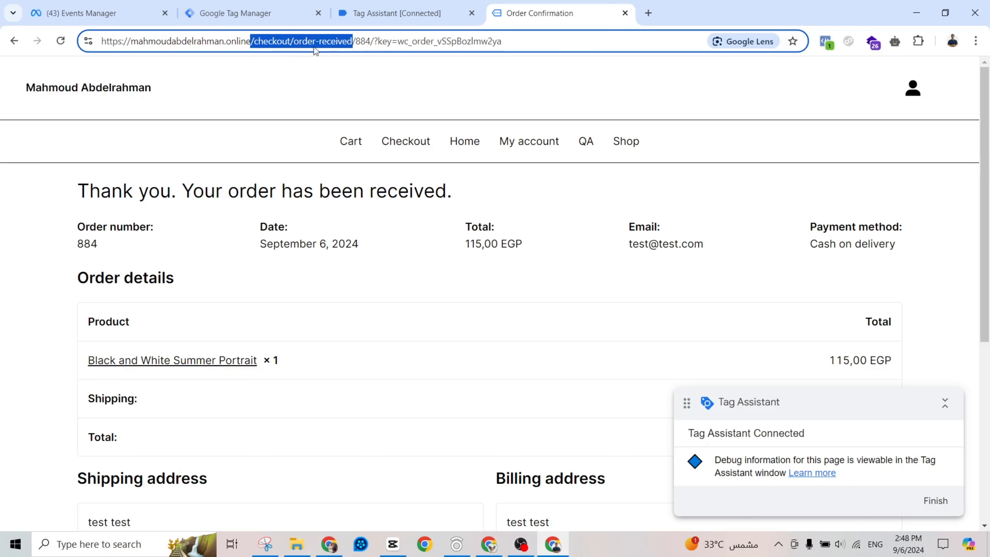
Open the Purchase trigger in Google Tag Manager and set its Page Path condition to contains
{"action": "left_click", "coordinate": [413, 5]}
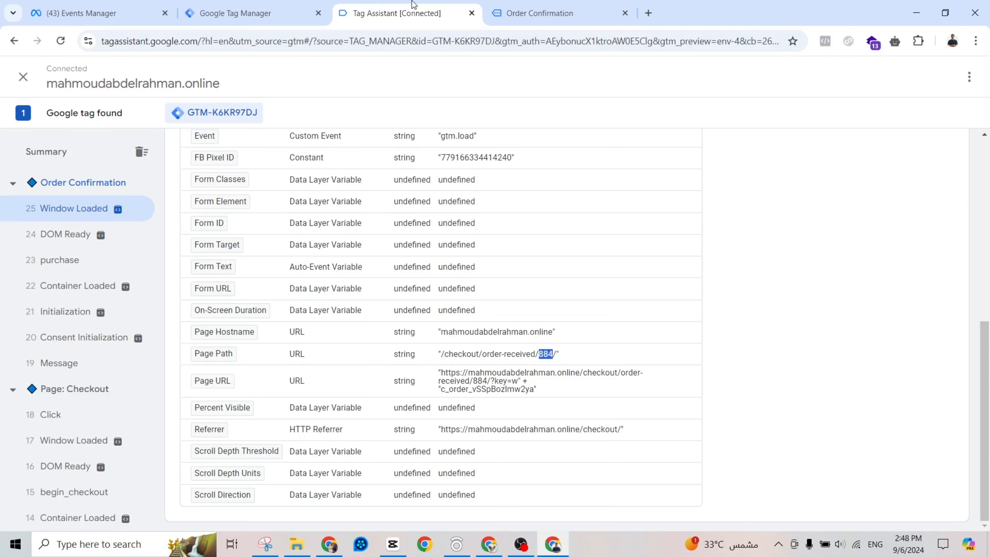
{"action": "left_click", "coordinate": [285, 6]}
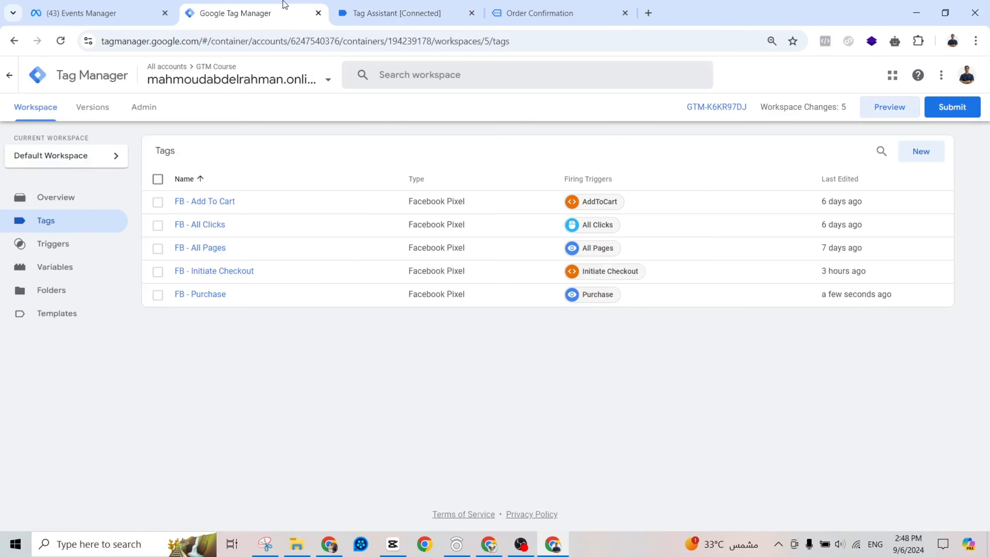
{"action": "left_click", "coordinate": [583, 300]}
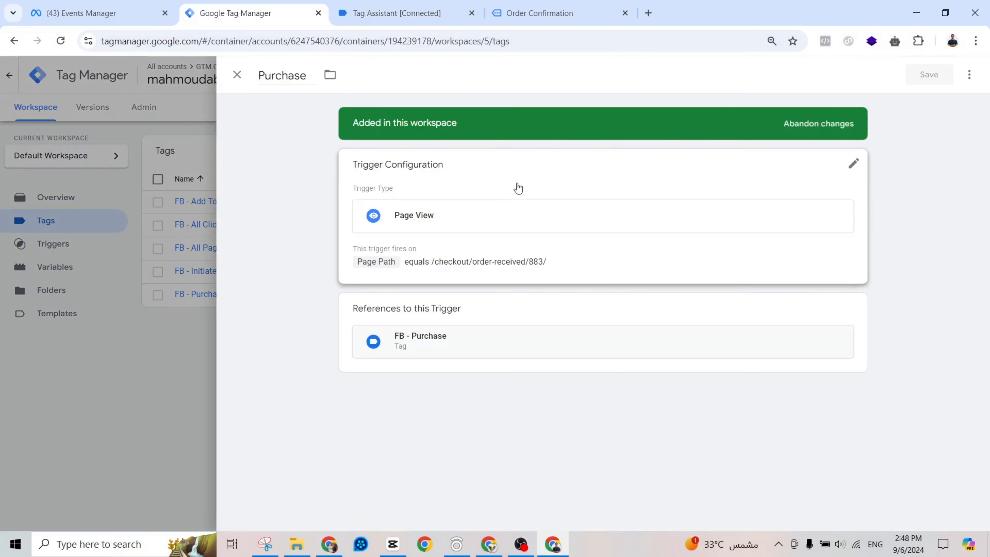
{"action": "left_click", "coordinate": [522, 271]}
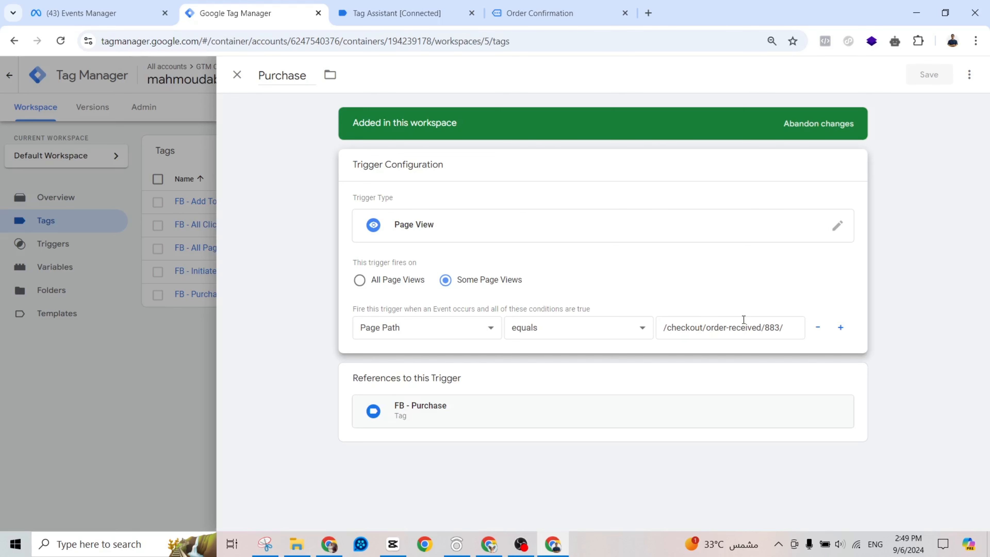
{"action": "left_click", "coordinate": [592, 336]}
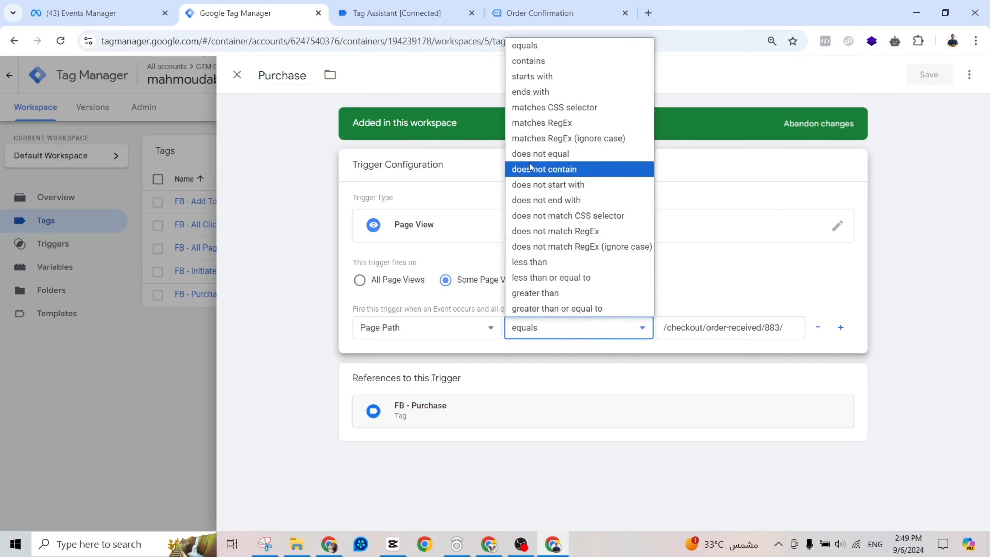
{"action": "left_click", "coordinate": [538, 61]}
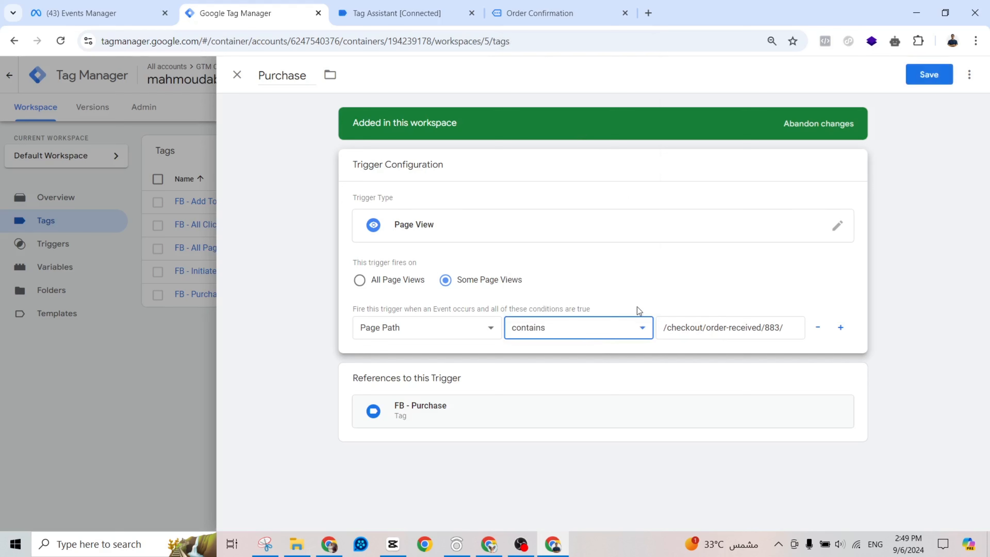
Remove the order number from the end of the Purchase trigger's /checkout/order-received path and save the trigger
{"action": "left_click", "coordinate": [688, 327]}
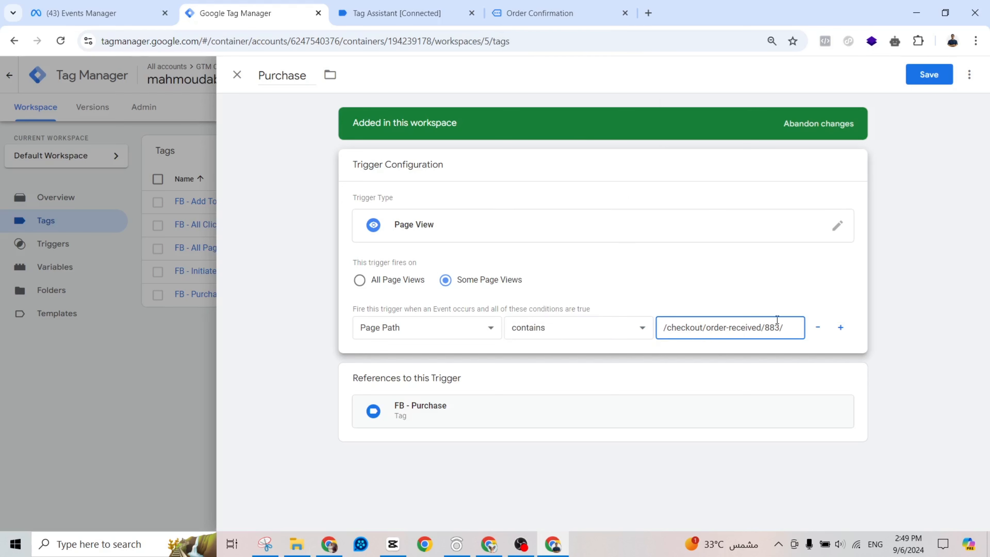
{"action": "left_click_drag", "start_coordinate": [761, 327], "coordinate": [792, 327]}
{"action": "key", "text": "BackSpace"}
{"action": "left_click", "coordinate": [922, 74]}
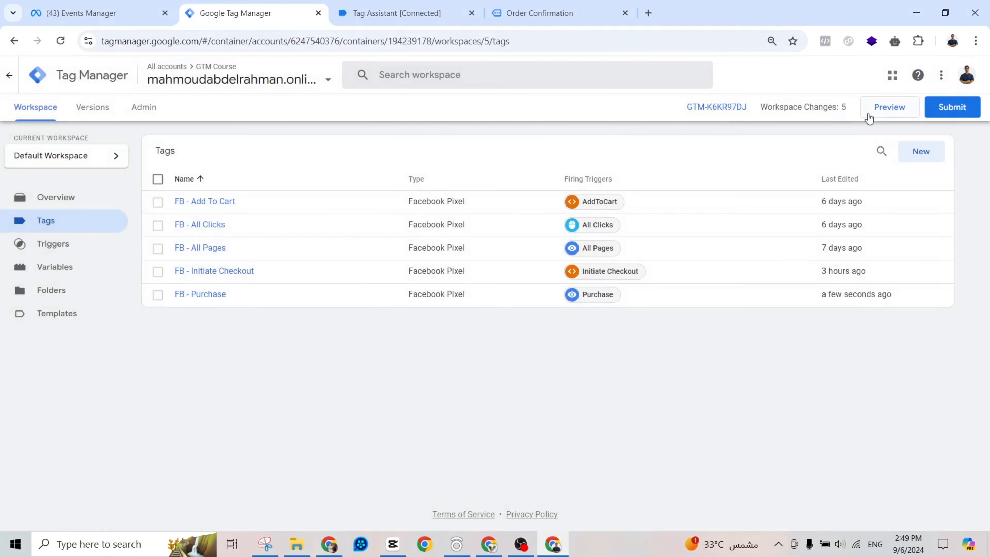
Preview the updated container in Tag Assistant and switch to the connected Shop page
{"action": "left_click", "coordinate": [870, 111]}
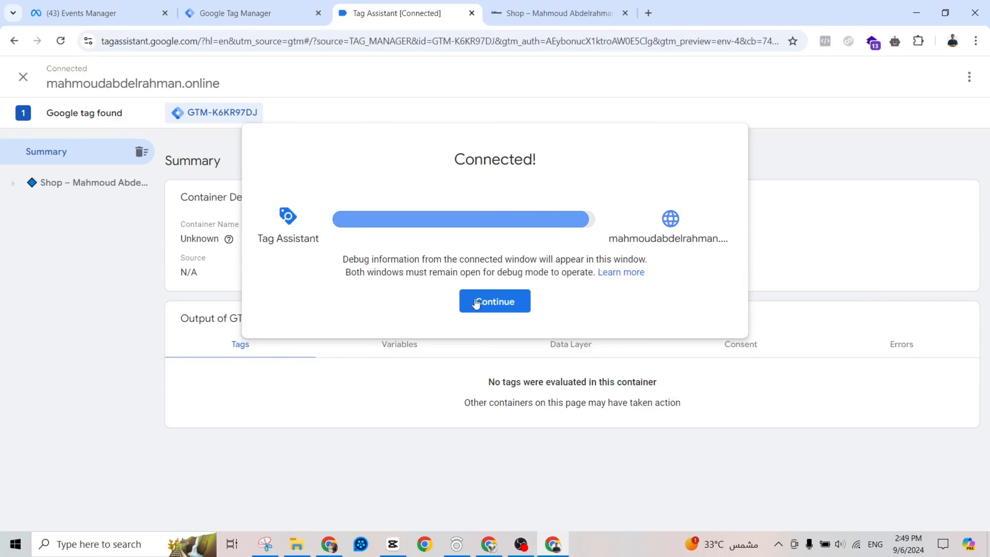
{"action": "left_click", "coordinate": [494, 304]}
{"action": "left_click", "coordinate": [557, 13]}
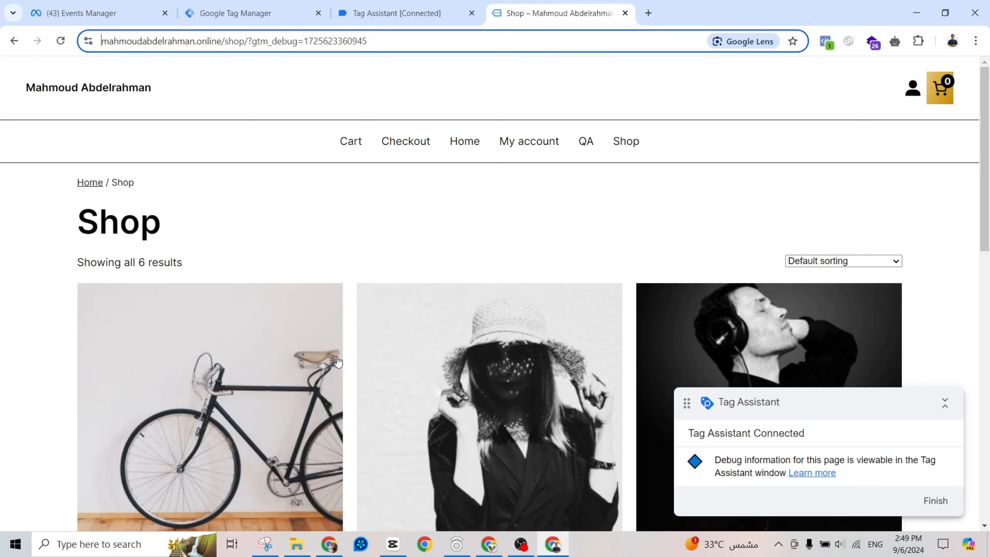
Add the 3-Speed Bike to the cart and open the Checkout page
{"action": "scroll", "coordinate": [210, 312], "scroll_direction": "down", "scroll_amount": 10}
{"action": "left_click", "coordinate": [196, 163]}
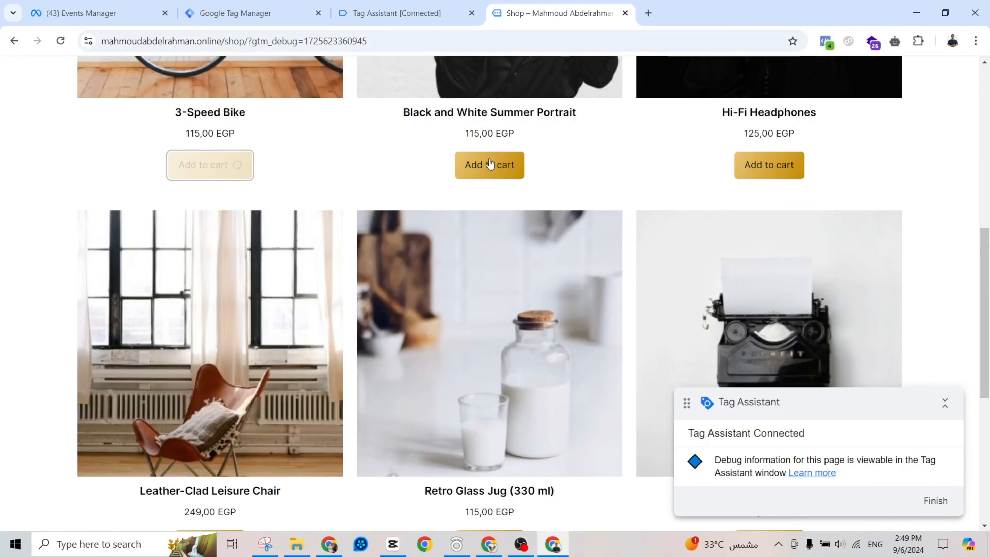
{"action": "scroll", "coordinate": [428, 171], "scroll_direction": "up", "scroll_amount": 10}
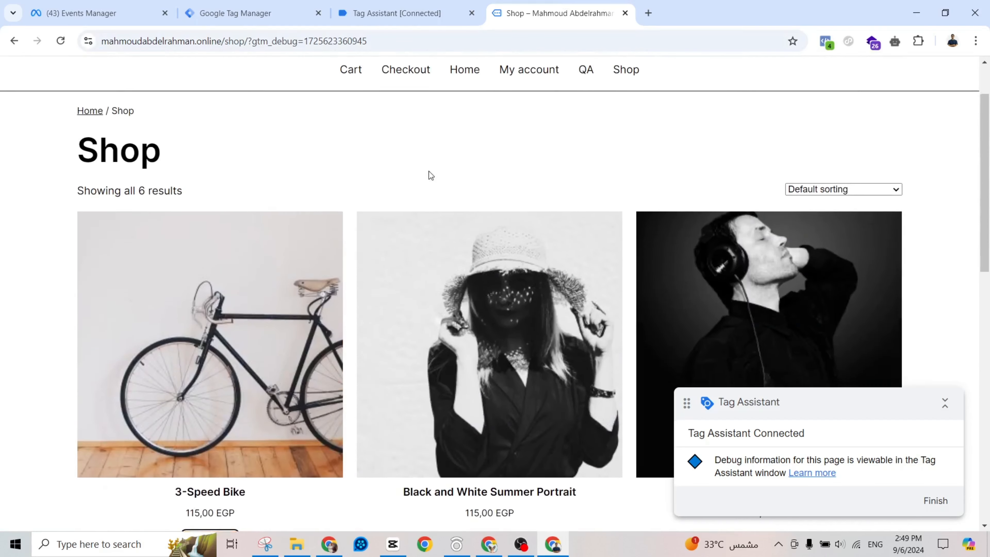
{"action": "left_click", "coordinate": [397, 85]}
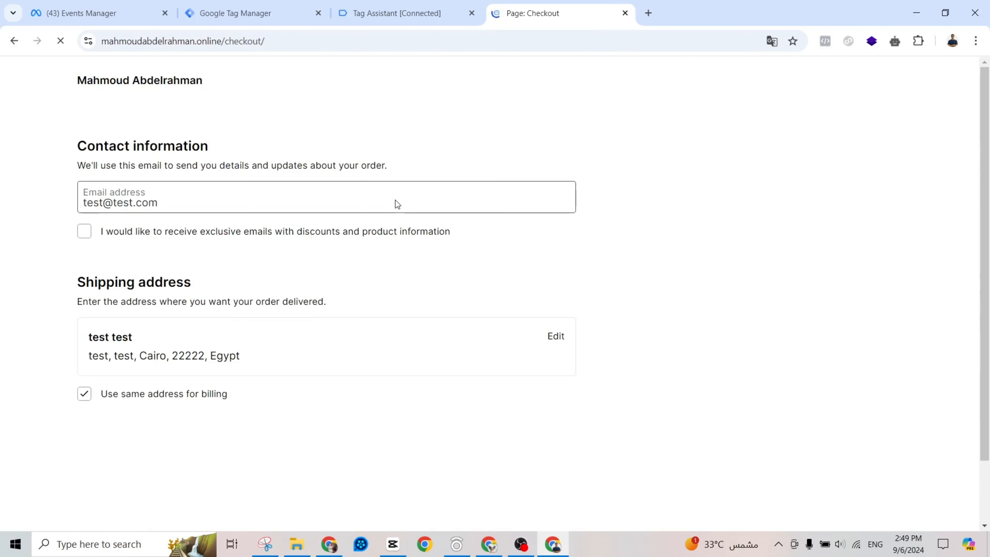
Place the 3-Speed Bike test order and inspect the confirmation page's Purchase event in Meta Pixel Helper
{"action": "scroll", "coordinate": [396, 199], "scroll_direction": "down", "scroll_amount": 5}
{"action": "left_click", "coordinate": [469, 480]}
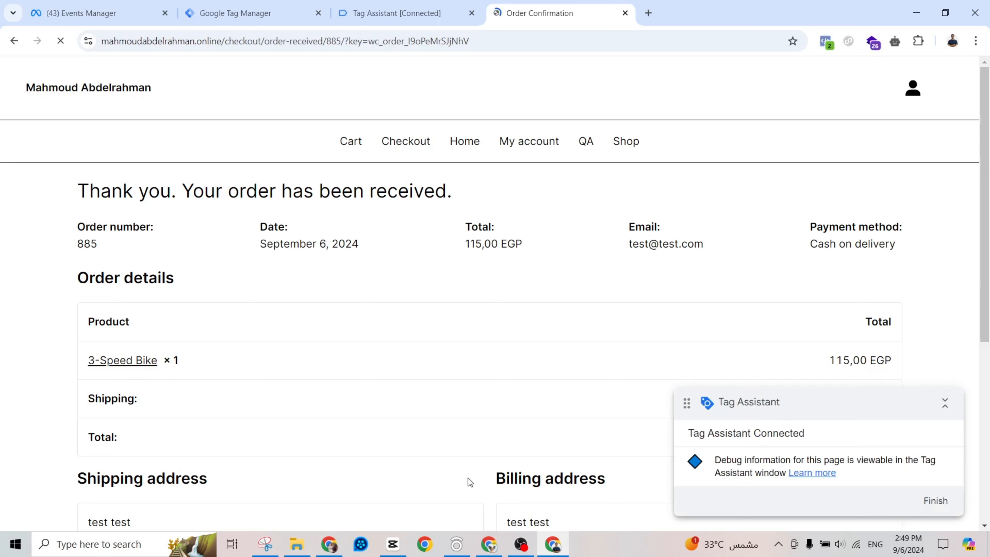
{"action": "left_click", "coordinate": [826, 41]}
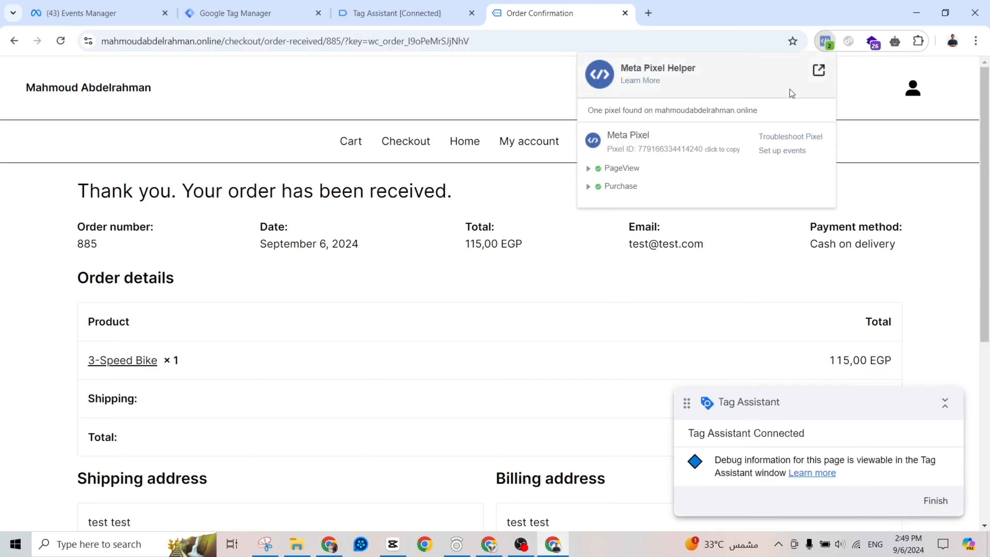
{"action": "left_click", "coordinate": [590, 187]}
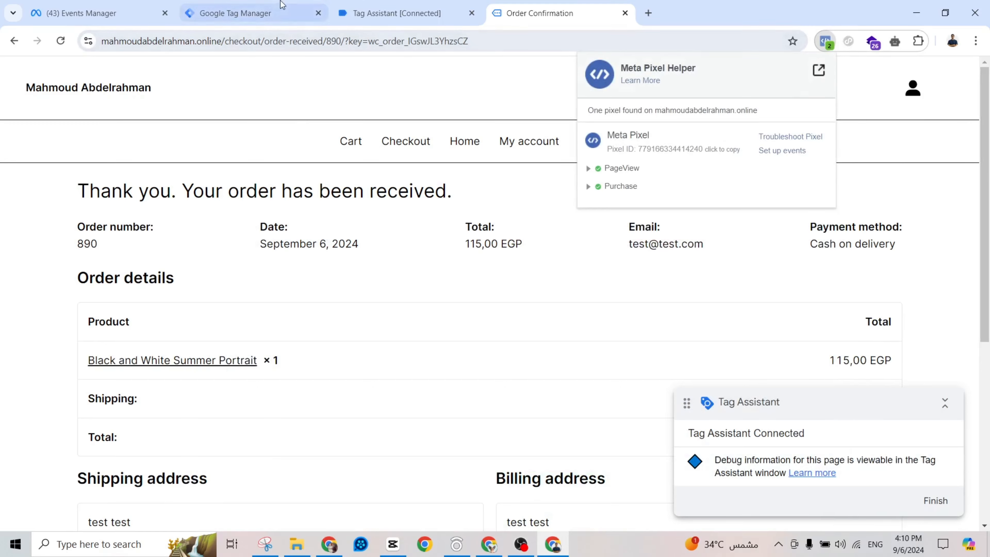
Start a new container preview from Google Tag Manager and return to the connected Shop page
{"action": "left_click", "coordinate": [282, 5]}
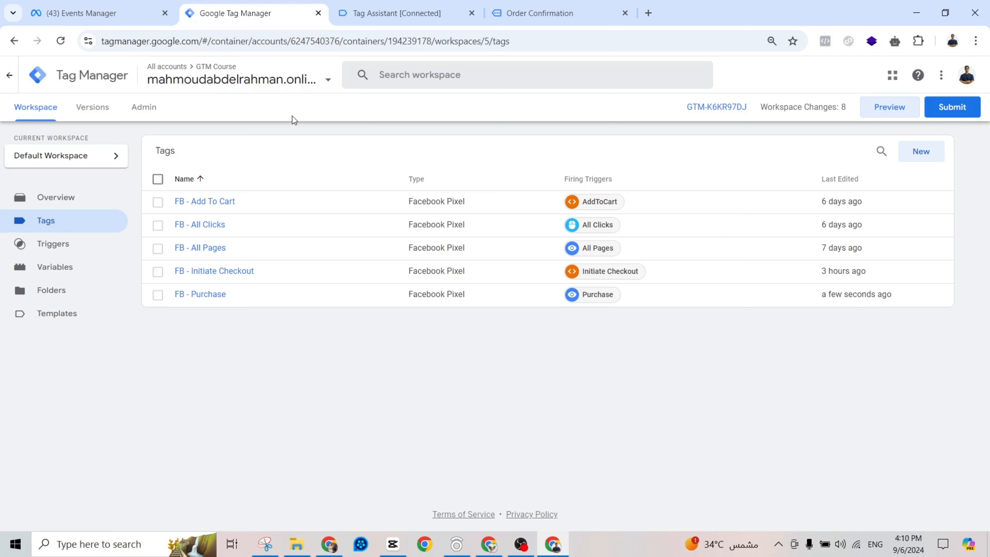
{"action": "left_click", "coordinate": [883, 121]}
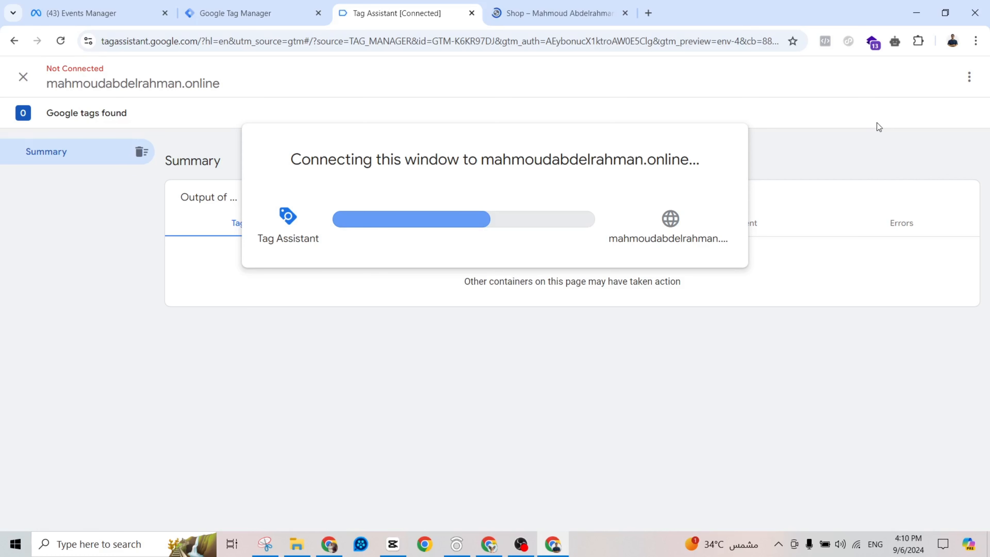
{"action": "left_click", "coordinate": [507, 307]}
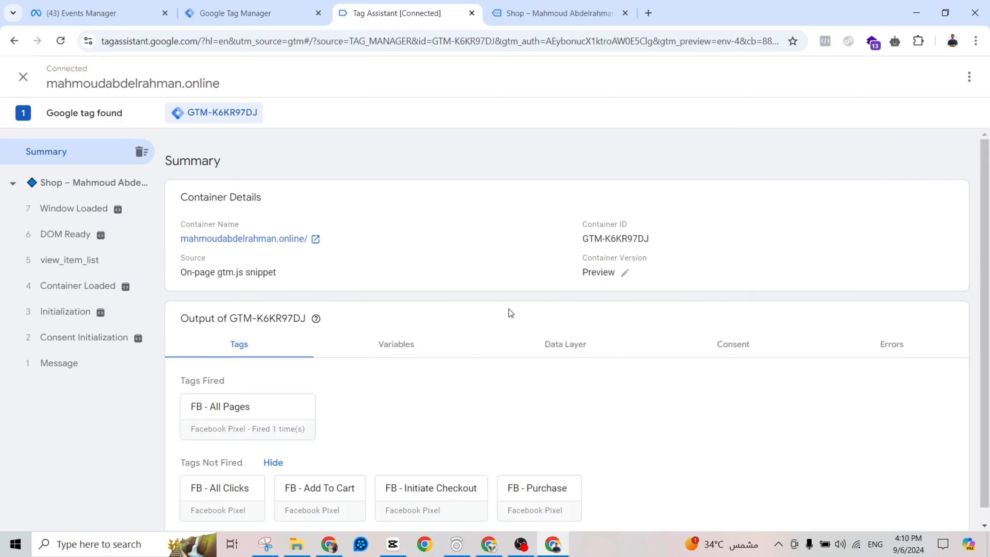
{"action": "scroll", "coordinate": [481, 324], "scroll_direction": "down", "scroll_amount": 2}
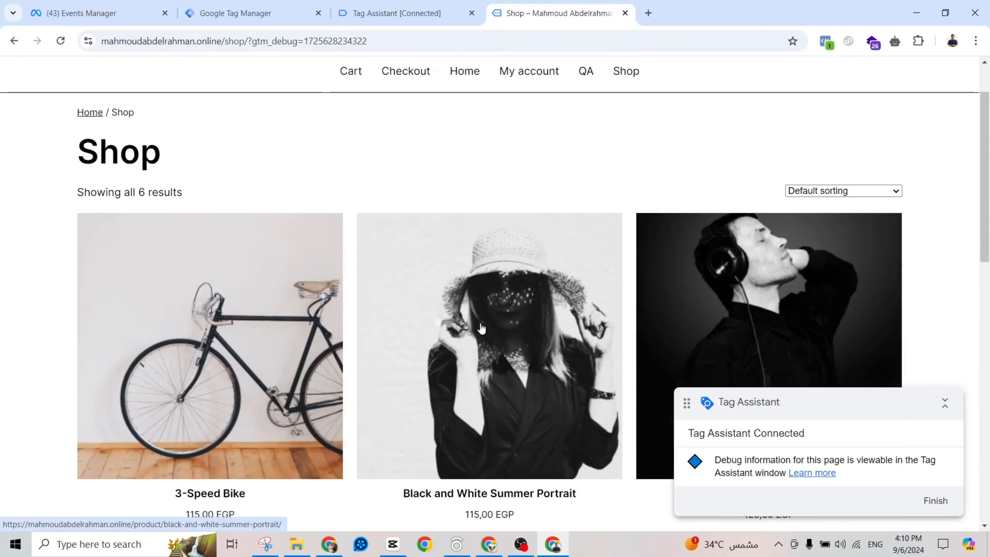
Add the Black and White Summer Portrait to the cart and open the Checkout page
{"action": "scroll", "coordinate": [482, 329], "scroll_direction": "down", "scroll_amount": 10}
{"action": "left_click", "coordinate": [497, 170]}
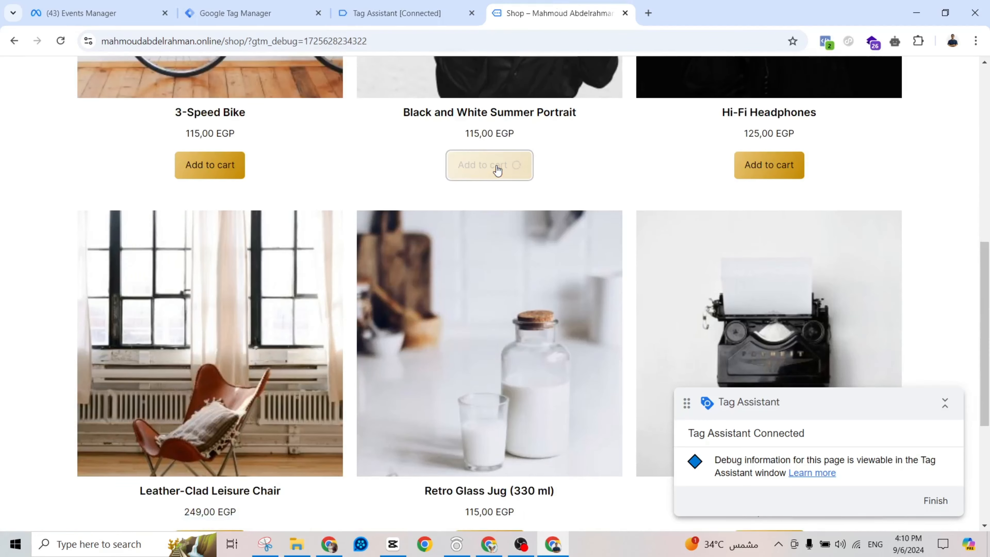
{"action": "scroll", "coordinate": [487, 230], "scroll_direction": "up", "scroll_amount": 10}
{"action": "left_click", "coordinate": [422, 151]}
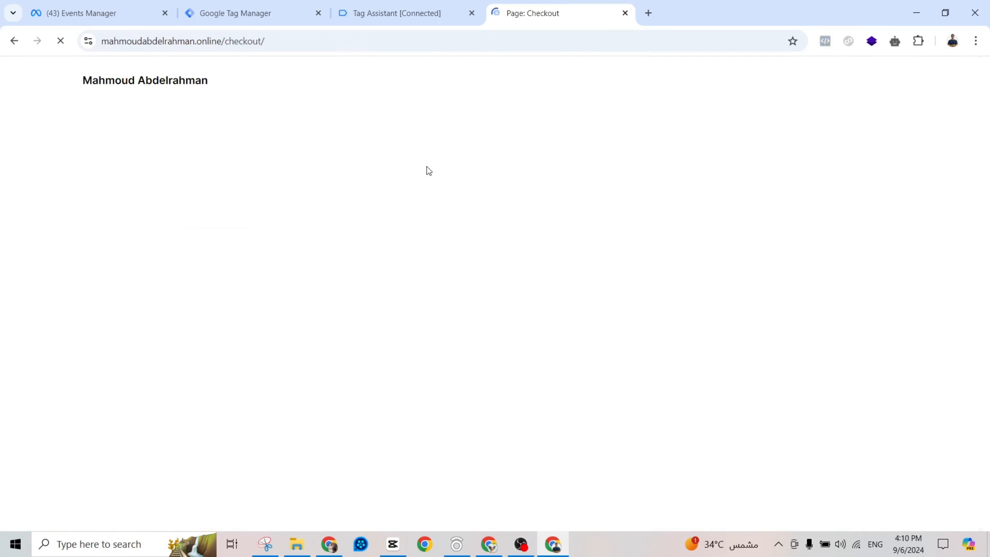
Place the test order with free shipping and cash on delivery
{"action": "scroll", "coordinate": [424, 260], "scroll_direction": "down", "scroll_amount": 5}
{"action": "scroll", "coordinate": [466, 375], "scroll_direction": "down", "scroll_amount": 5}
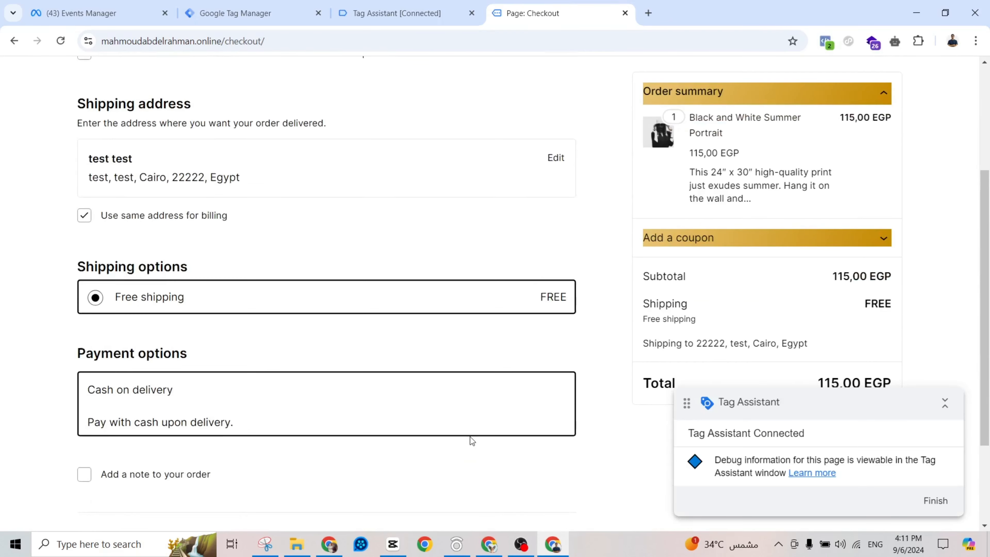
{"action": "left_click", "coordinate": [469, 467]}
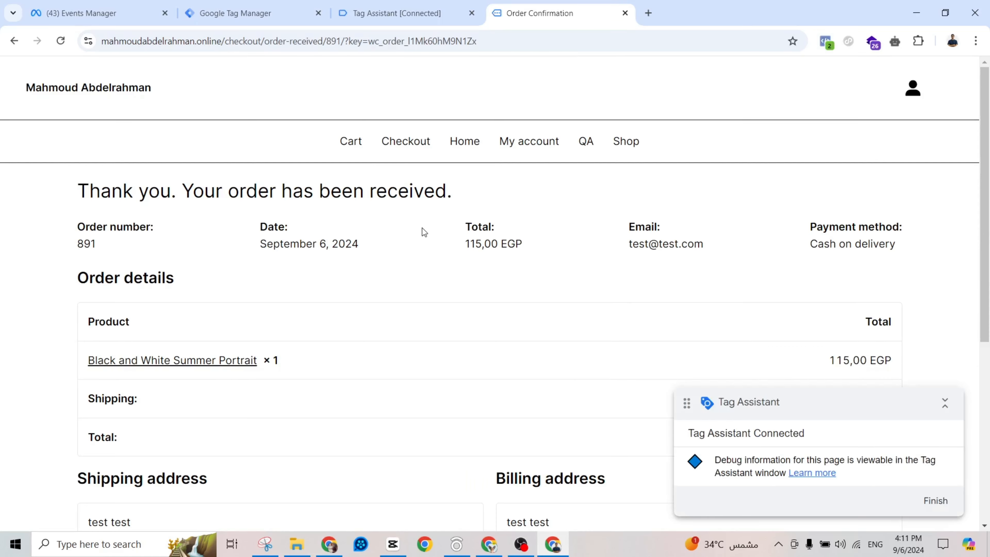
Examine the data layer values of the Order Confirmation page's Window Loaded event in Tag Assistant
{"action": "left_click", "coordinate": [409, 11]}
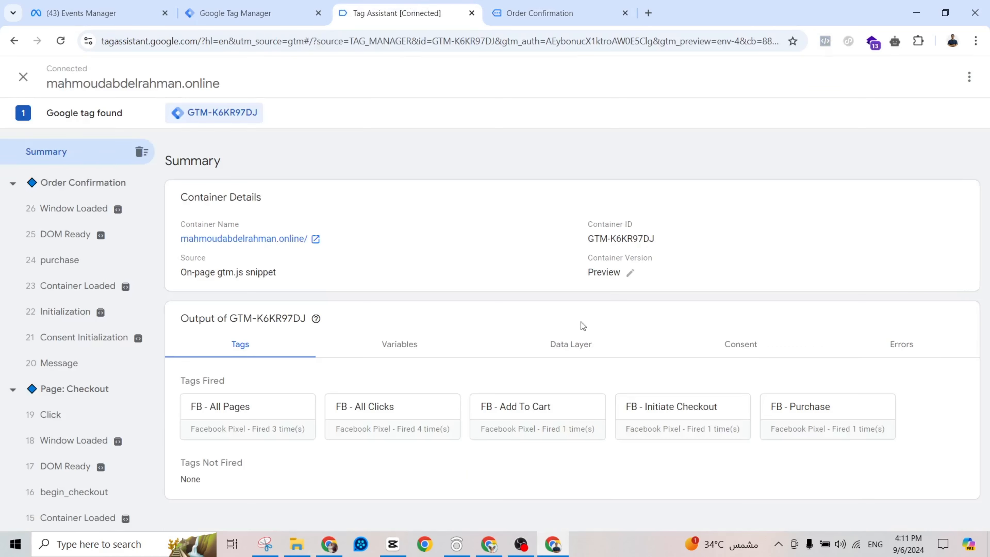
{"action": "left_click", "coordinate": [117, 209]}
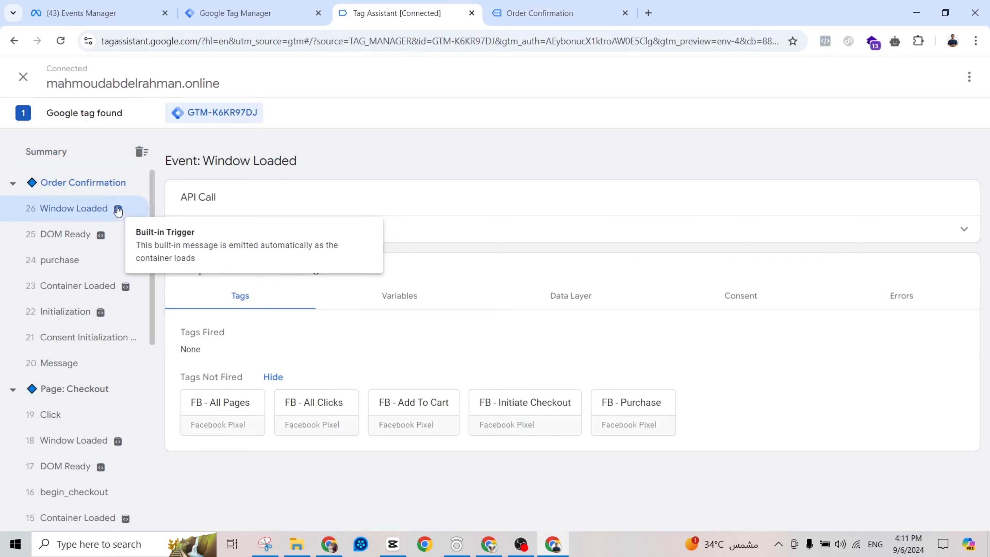
{"action": "left_click", "coordinate": [582, 299]}
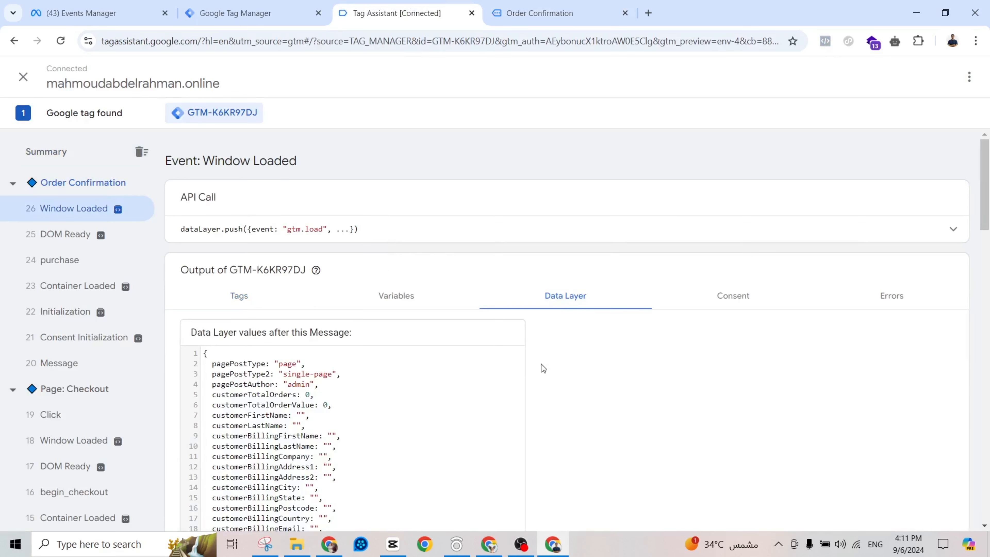
{"action": "scroll", "coordinate": [542, 366], "scroll_direction": "down", "scroll_amount": 5}
{"action": "scroll", "coordinate": [543, 368], "scroll_direction": "down", "scroll_amount": 12}
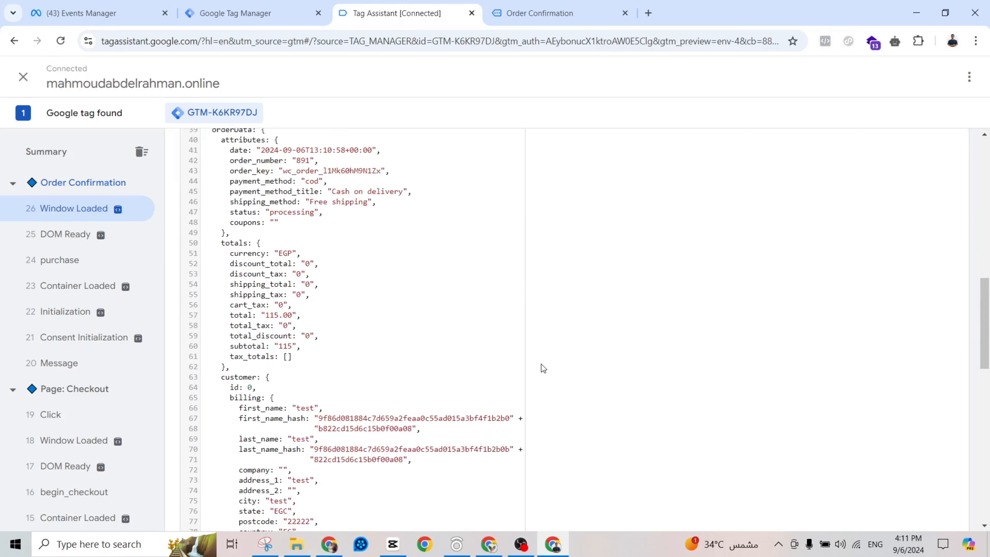
{"action": "scroll", "coordinate": [541, 364], "scroll_direction": "down", "scroll_amount": 11}
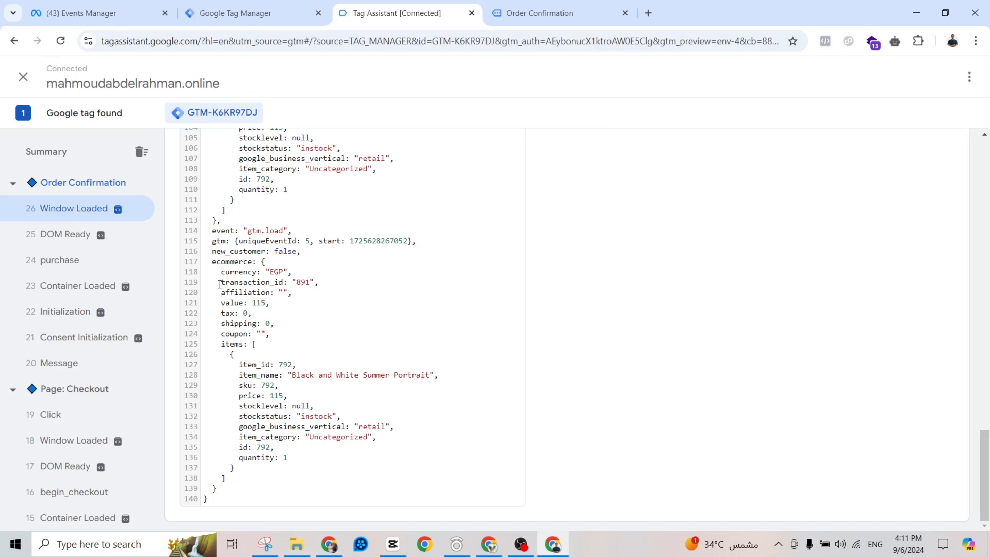
Copy the ecommerce key from the data layer and start a new user-defined Data Layer Variable in Google Tag Manager
{"action": "left_click_drag", "start_coordinate": [213, 260], "coordinate": [253, 260]}
{"action": "key", "text": "ctrl+c"}
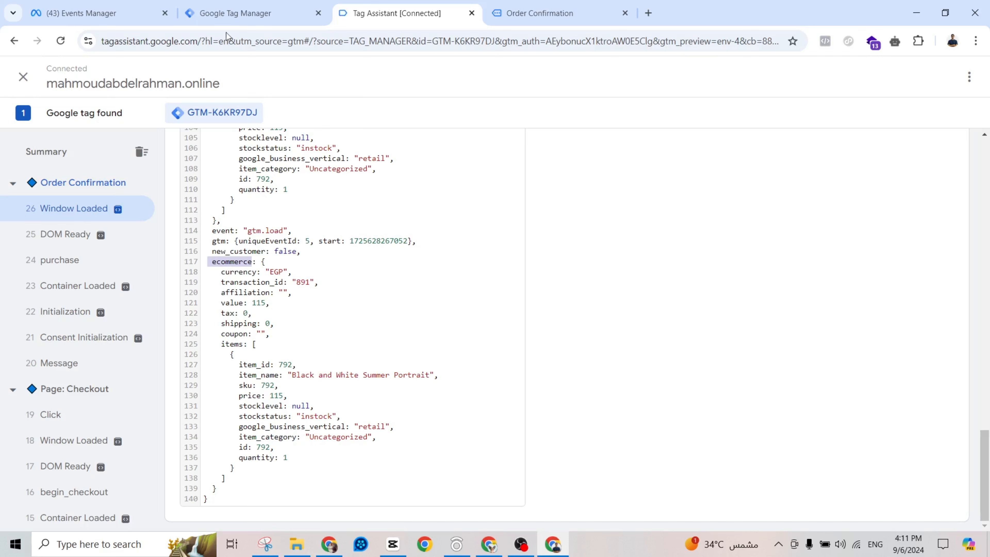
{"action": "left_click", "coordinate": [222, 24]}
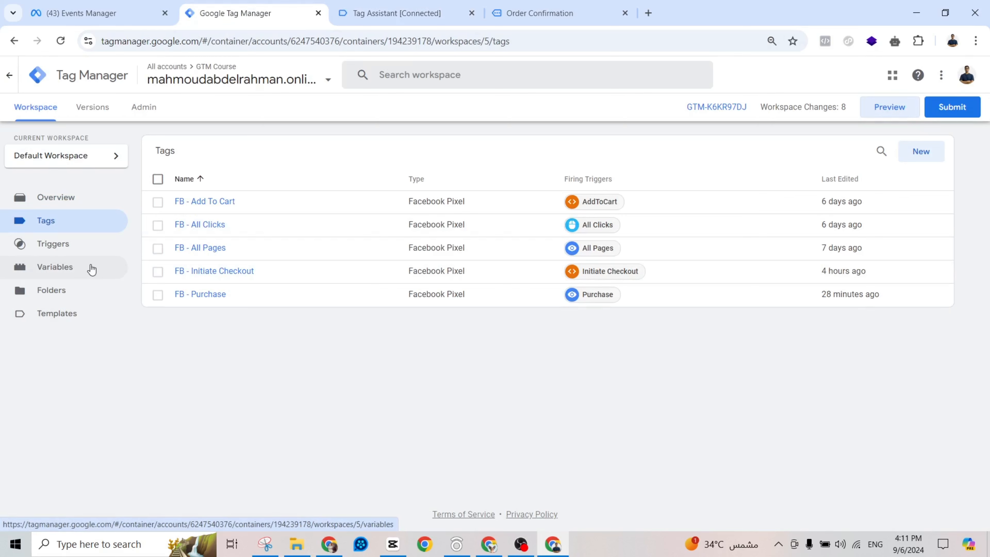
{"action": "left_click", "coordinate": [92, 270]}
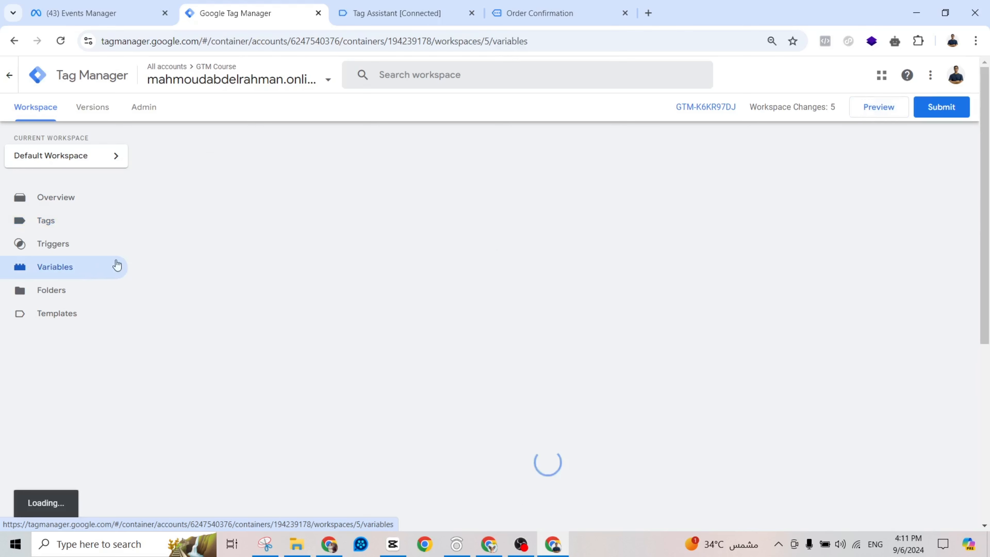
{"action": "scroll", "coordinate": [589, 341], "scroll_direction": "down", "scroll_amount": 6}
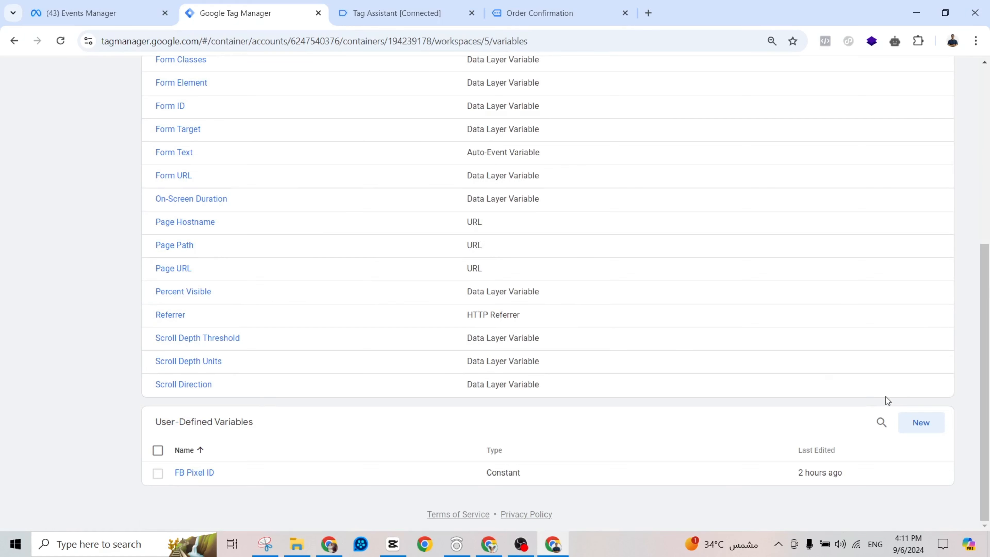
{"action": "left_click", "coordinate": [914, 431]}
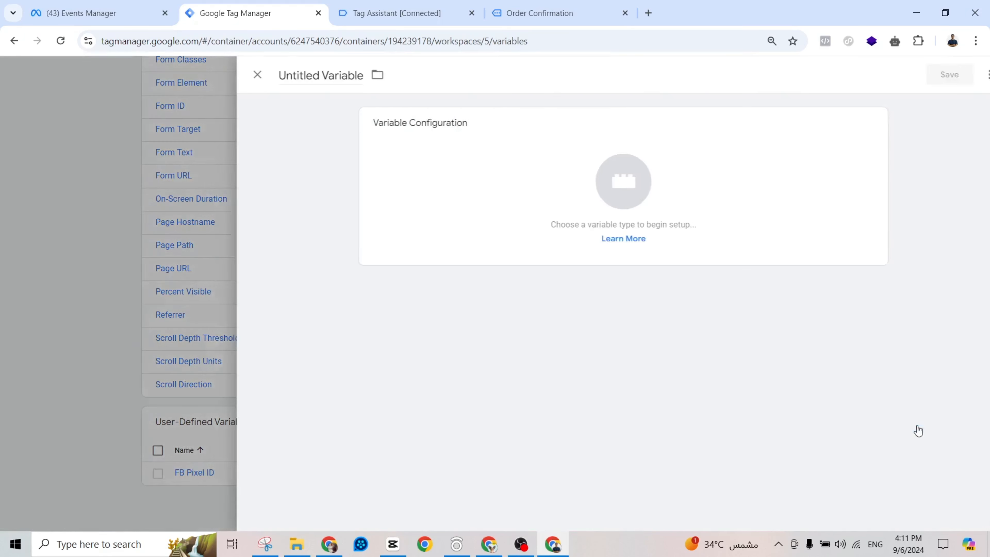
{"action": "left_click", "coordinate": [658, 163]}
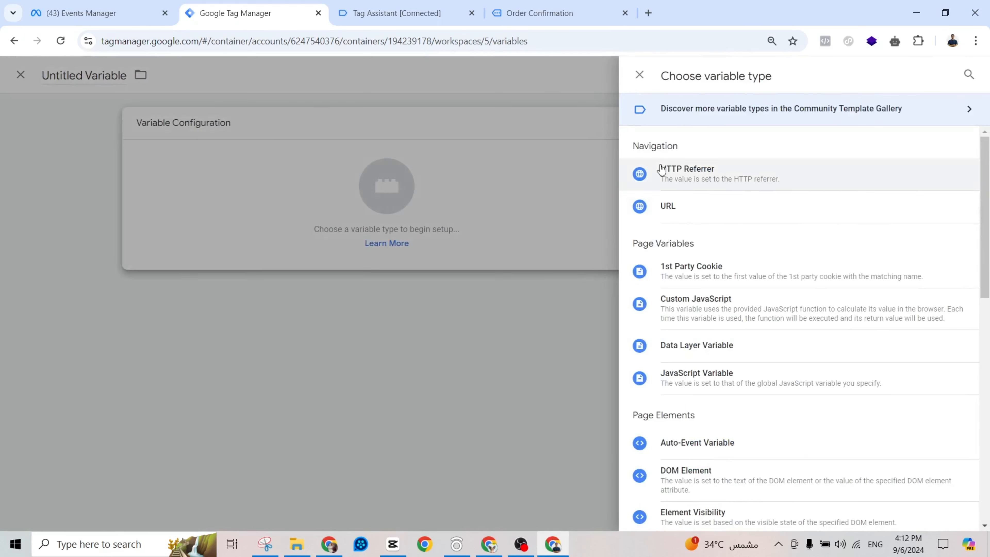
{"action": "left_click", "coordinate": [696, 345]}
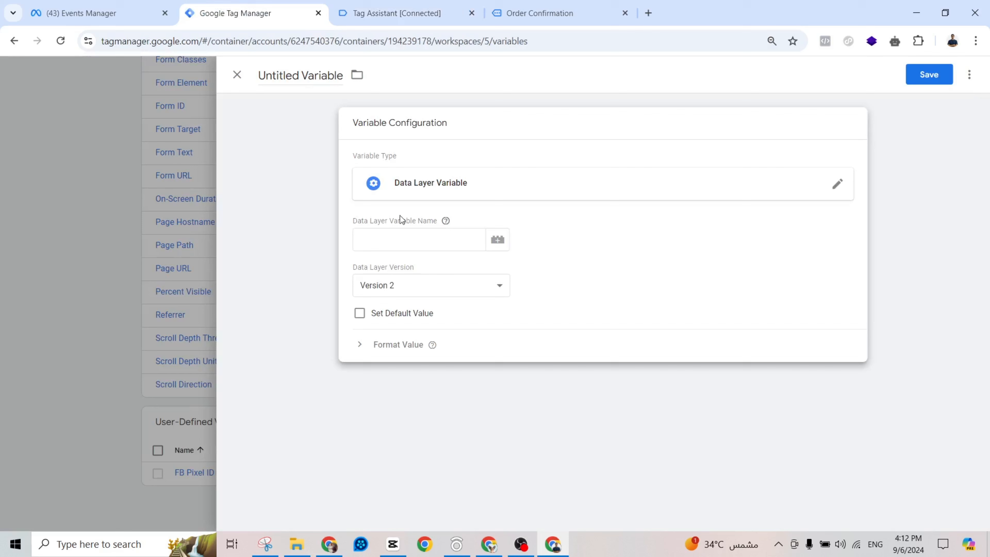
Set the Data Layer Variable Name to ecommerce.currency, copying the currency key from Tag Assistant
{"action": "left_click", "coordinate": [399, 237]}
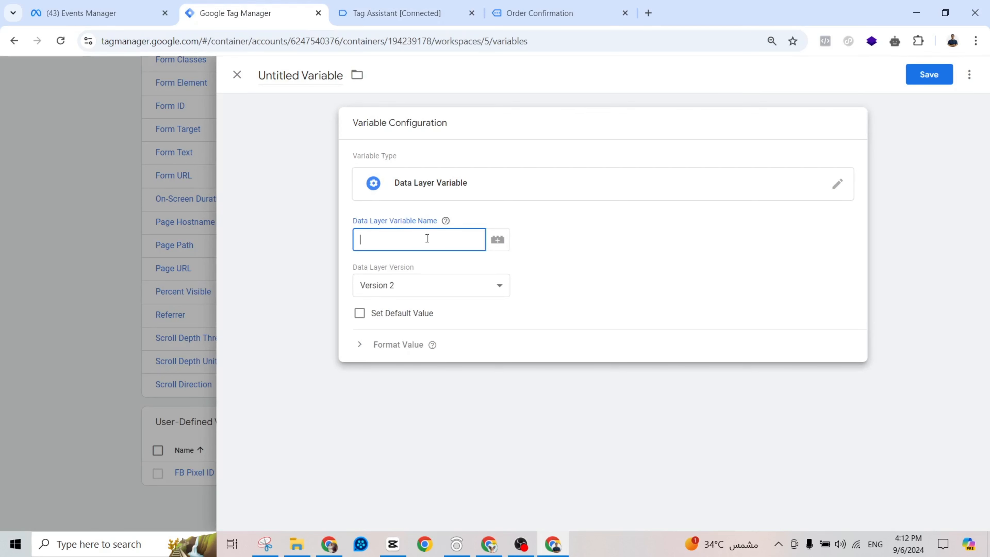
{"action": "key", "text": "ctrl+v"}
{"action": "type", "text": "."}
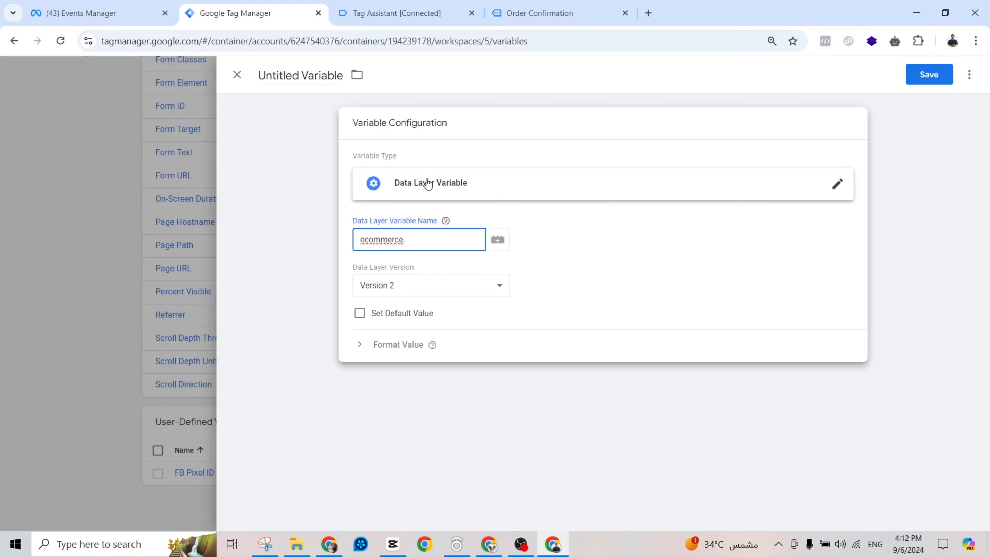
{"action": "left_click", "coordinate": [395, 12]}
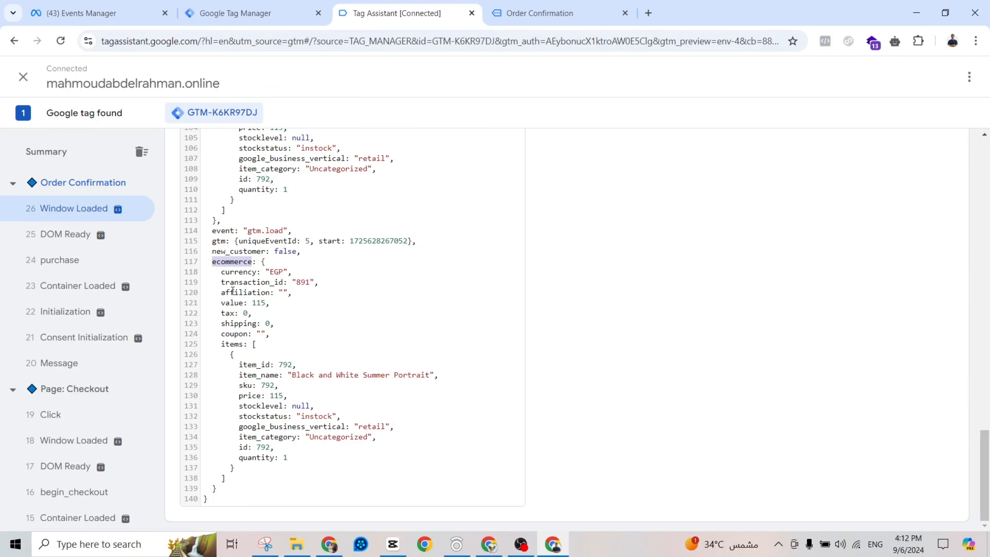
{"action": "left_click", "coordinate": [222, 271]}
{"action": "left_click_drag", "start_coordinate": [223, 272], "coordinate": [259, 272]}
{"action": "key", "text": "ctrl+c"}
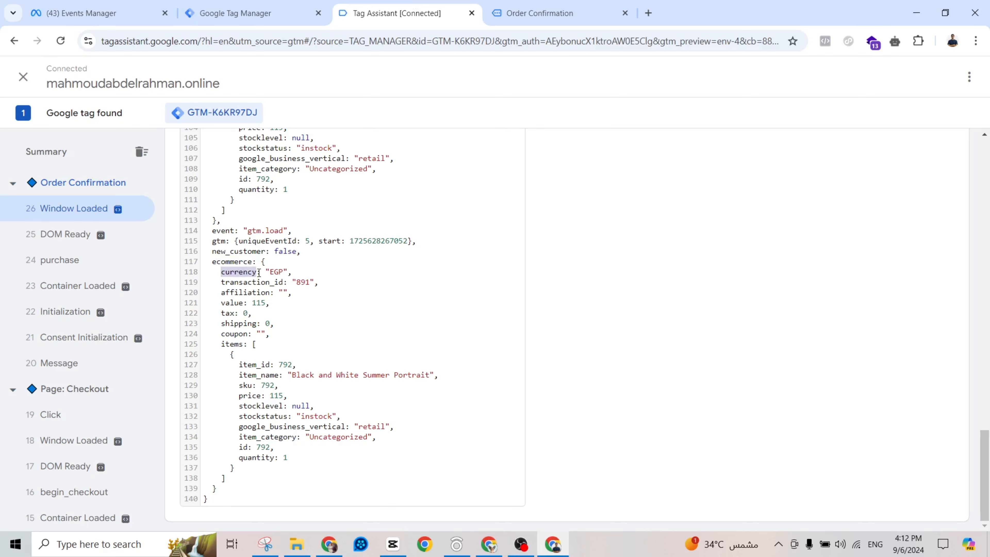
{"action": "left_click", "coordinate": [236, 13]}
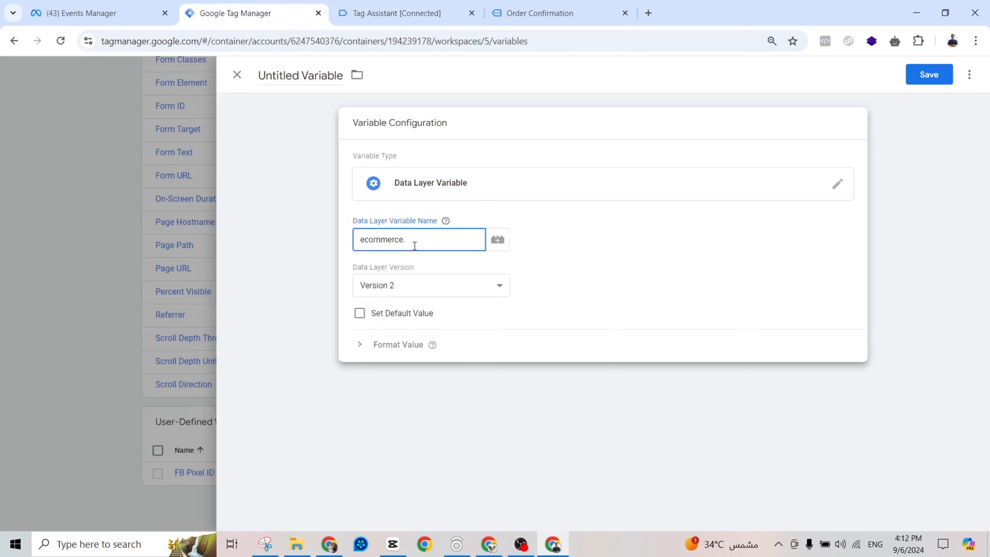
{"action": "key", "text": "ctrl+v"}
{"action": "left_click", "coordinate": [446, 220]}
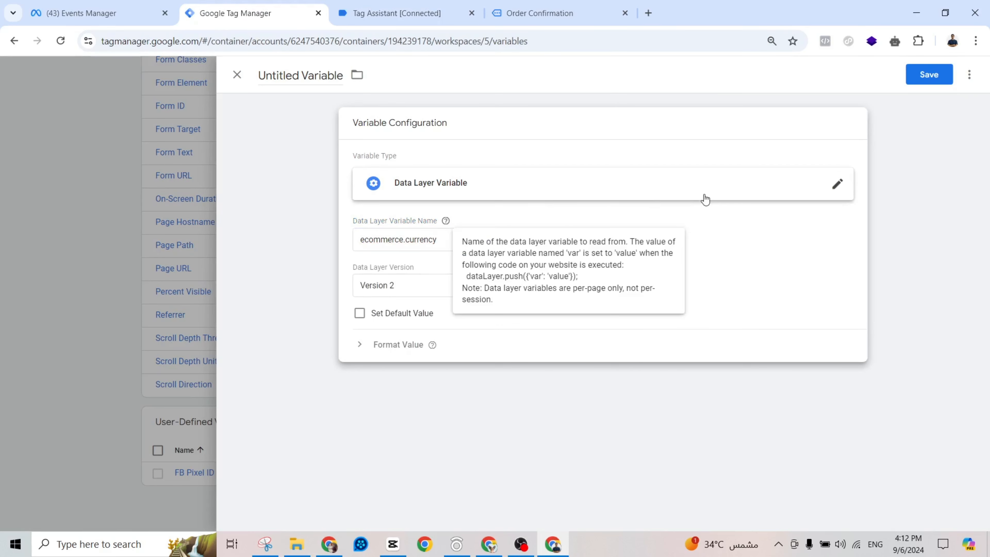
Name the currency variable "DL - Currency" and save it
{"action": "left_click", "coordinate": [300, 68]}
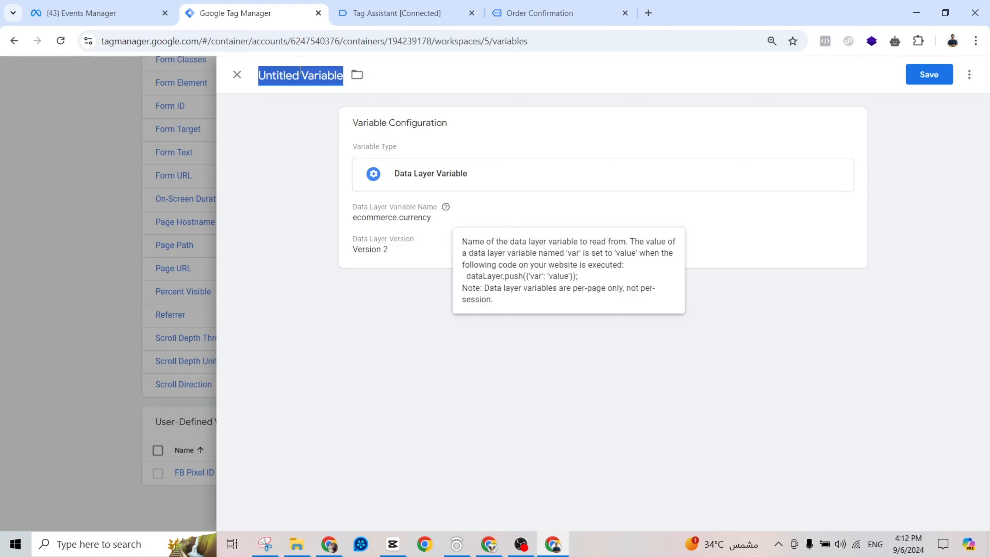
{"action": "type", "text": "DL - "}
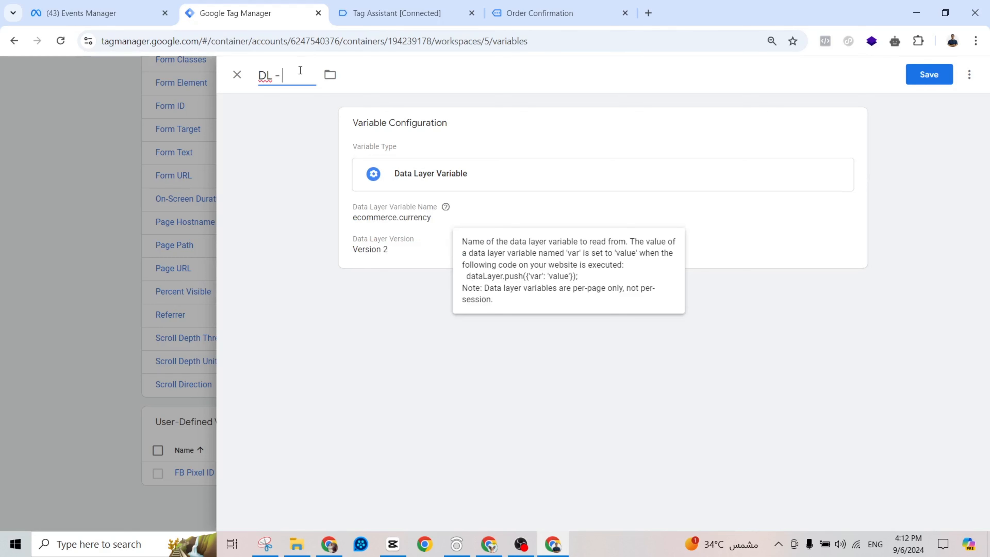
{"action": "type", "text": "Currenc"}
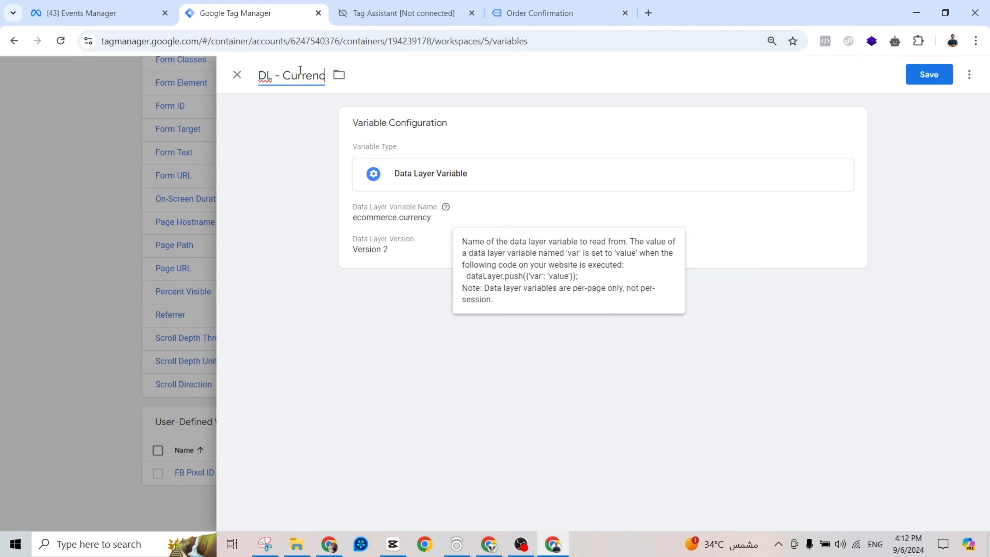
{"action": "type", "text": "y"}
{"action": "left_click", "coordinate": [913, 80]}
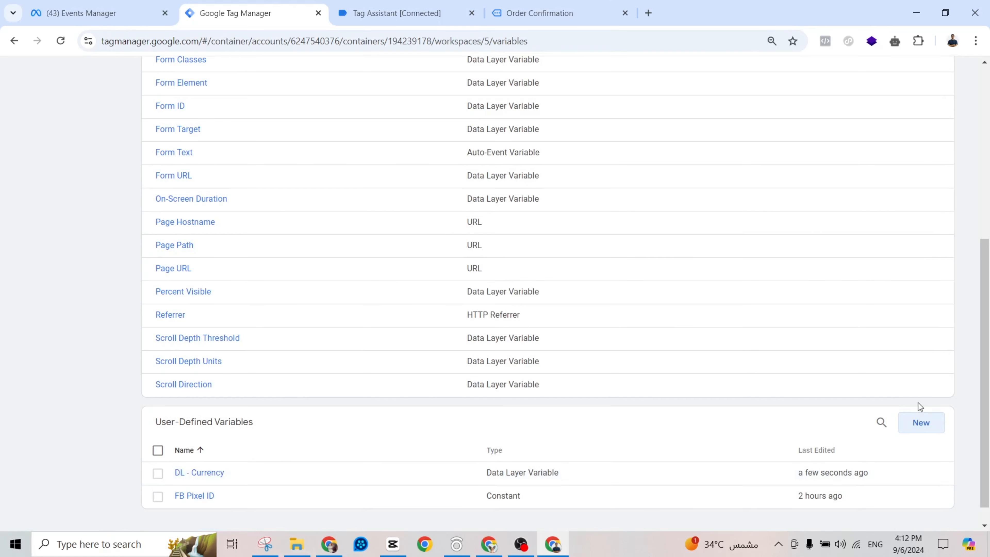
Start another user-defined Data Layer Variable and enter the ecommerce key copied from Tag Assistant as its data layer name
{"action": "left_click", "coordinate": [920, 426]}
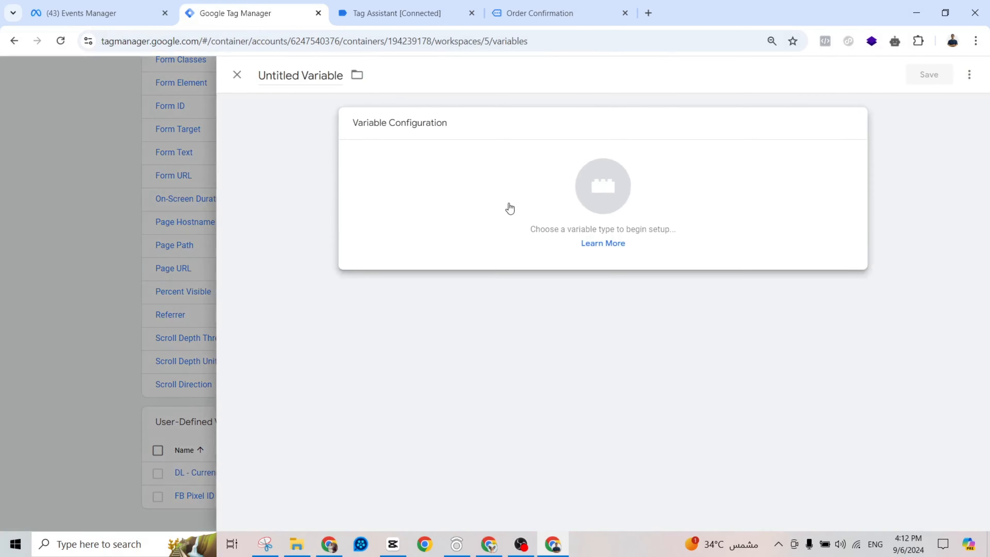
{"action": "left_click", "coordinate": [510, 208]}
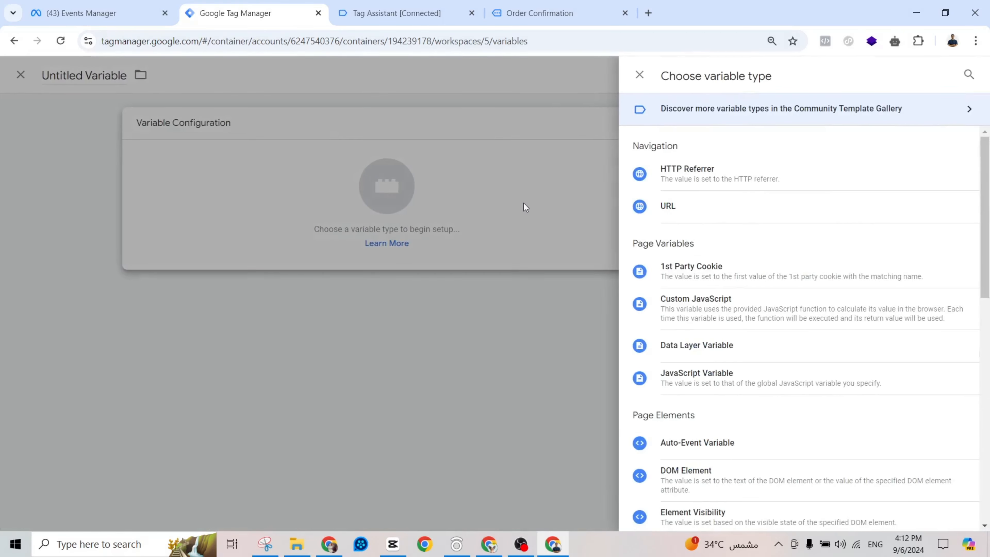
{"action": "left_click", "coordinate": [774, 353]}
{"action": "left_click", "coordinate": [453, 5]}
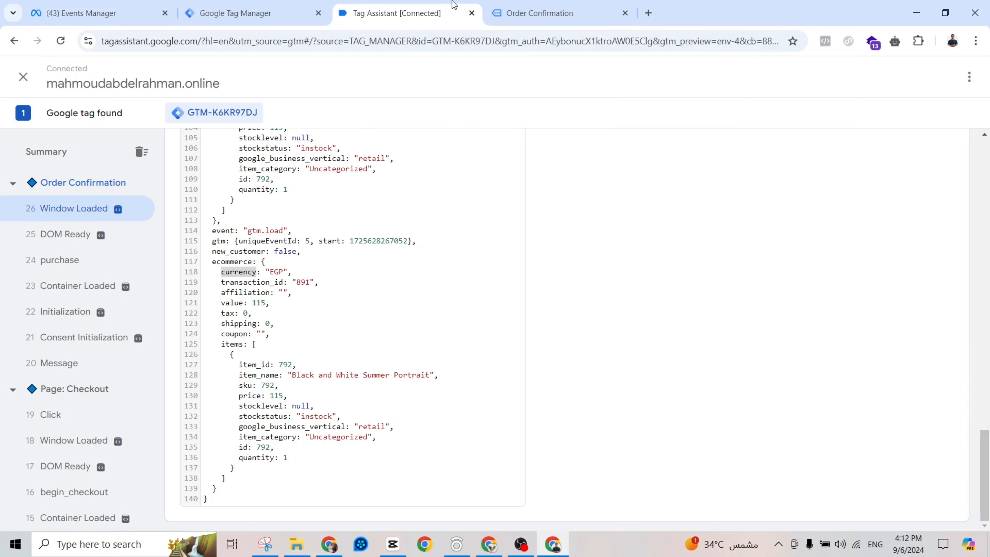
{"action": "double_click", "coordinate": [219, 261]}
{"action": "key", "text": "ctrl+c"}
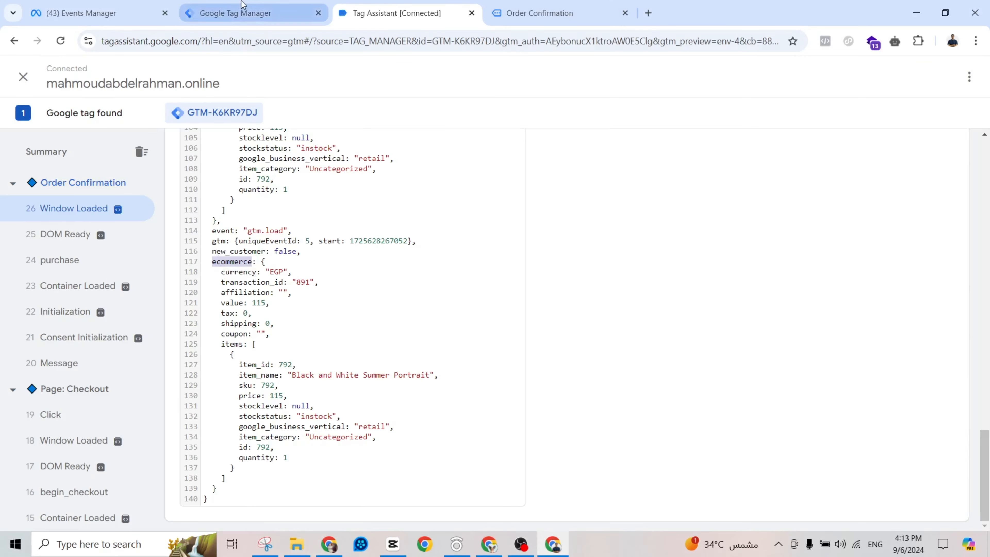
{"action": "left_click", "coordinate": [242, 12]}
{"action": "left_click", "coordinate": [425, 235]}
{"action": "key", "text": "ctrl+v"}
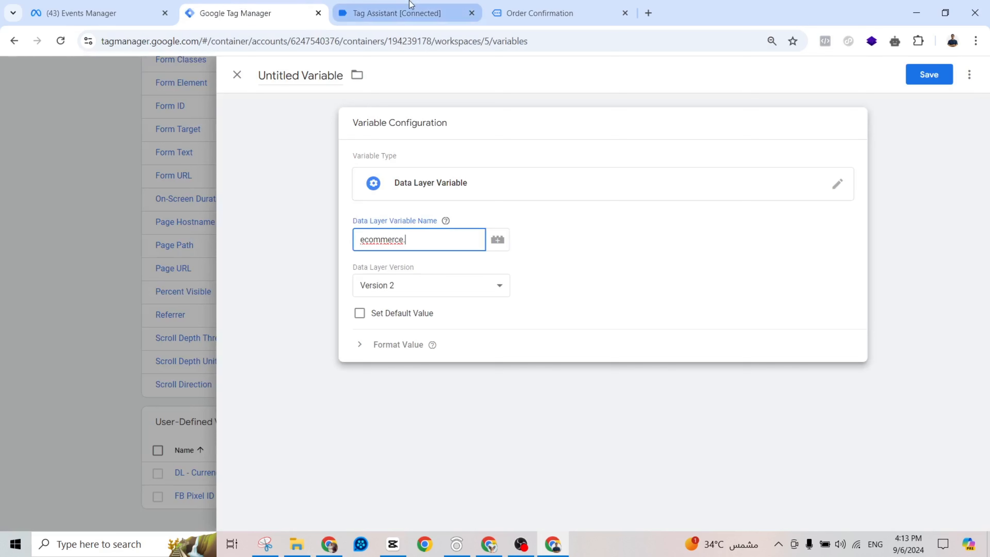
Complete the data layer name as ecommerce.value, copying the value key from the order's data layer in Tag Assistant
{"action": "left_click", "coordinate": [396, 13]}
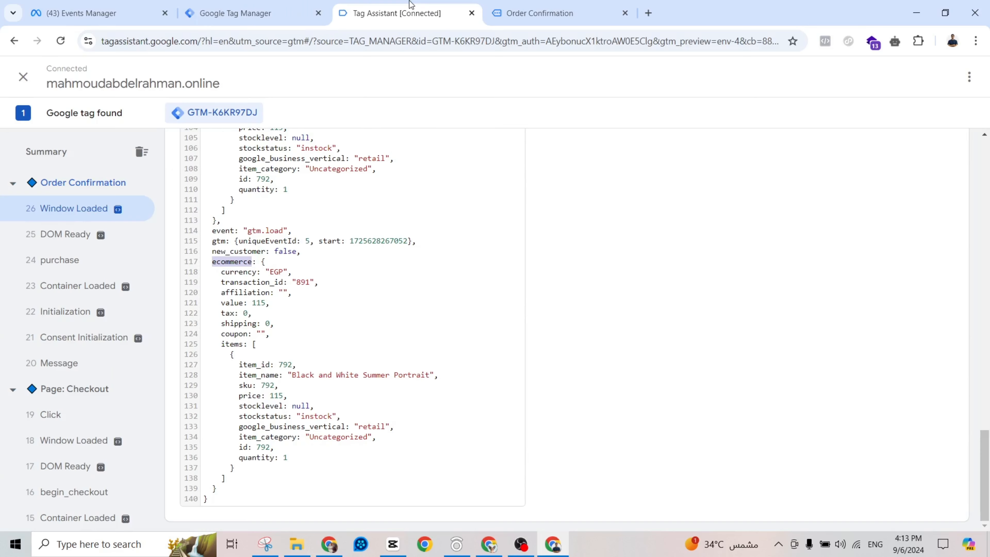
{"action": "double_click", "coordinate": [235, 303]}
{"action": "key", "text": "ctrl+c"}
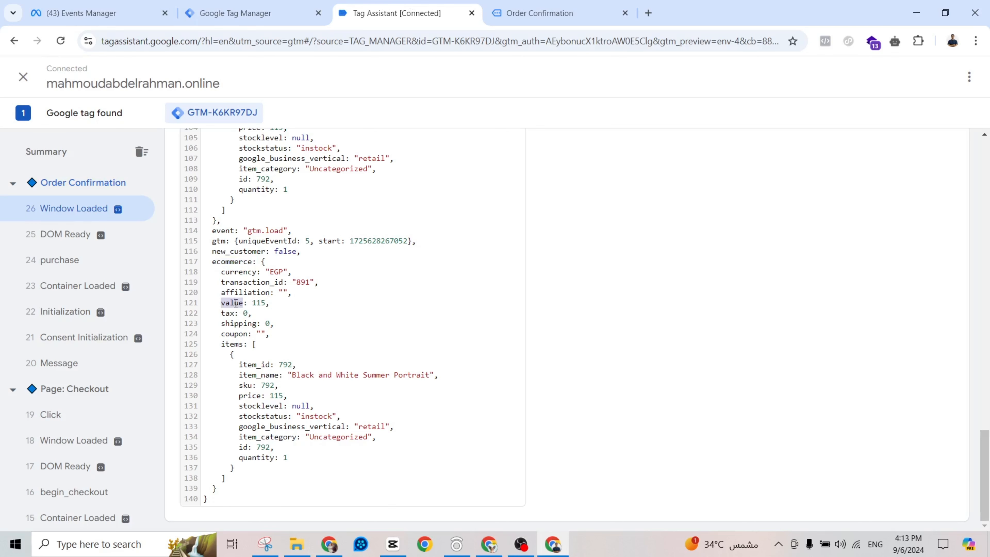
{"action": "left_click", "coordinate": [235, 13]}
{"action": "key", "text": "End"}
{"action": "type", "text": "."}
{"action": "key", "text": "ctrl+v"}
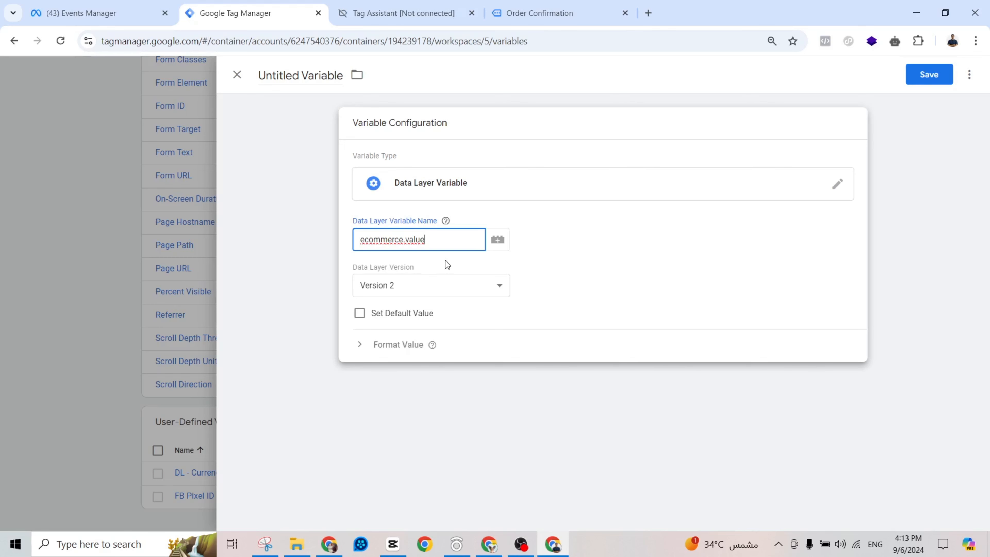
{"action": "left_click", "coordinate": [444, 258]}
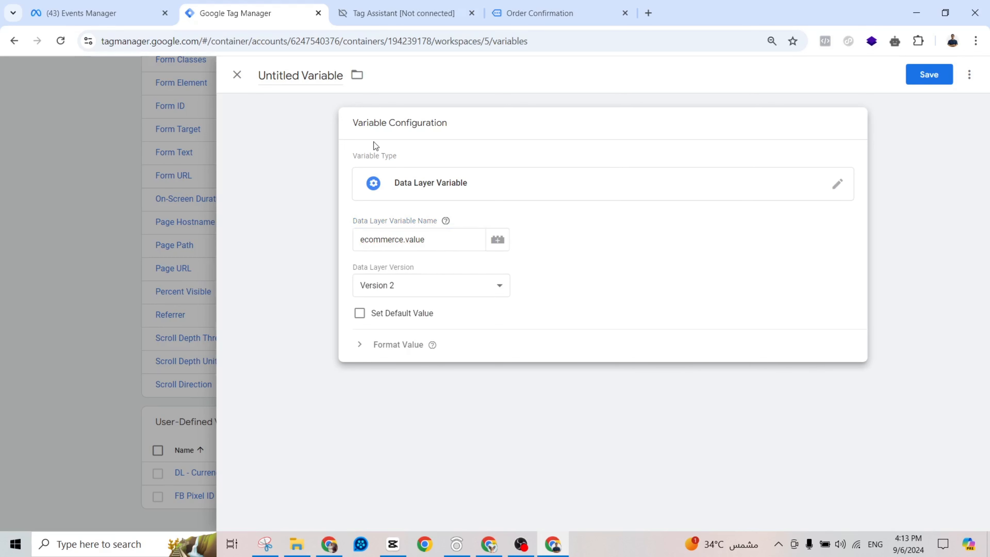
Name the order value variable "DL - Value" and save it
{"action": "left_click", "coordinate": [319, 75]}
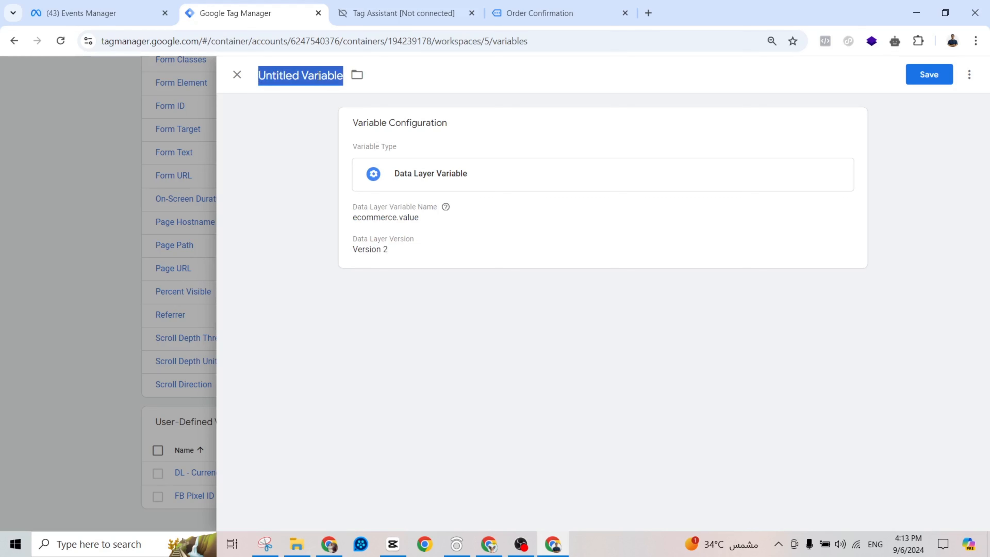
{"action": "type", "text": "DL - "}
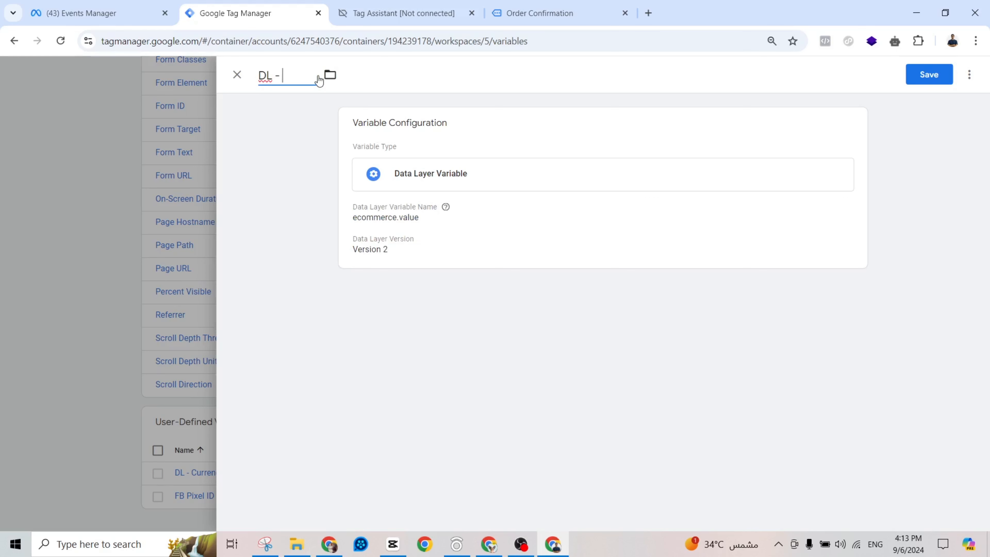
{"action": "type", "text": "Calue"}
{"action": "key", "text": "Left"}
{"action": "key", "text": "Left"}
{"action": "key", "text": "Left"}
{"action": "key", "text": "Left"}
{"action": "key", "text": "shift+Left"}
{"action": "type", "text": "V"}
{"action": "left_click", "coordinate": [927, 77]}
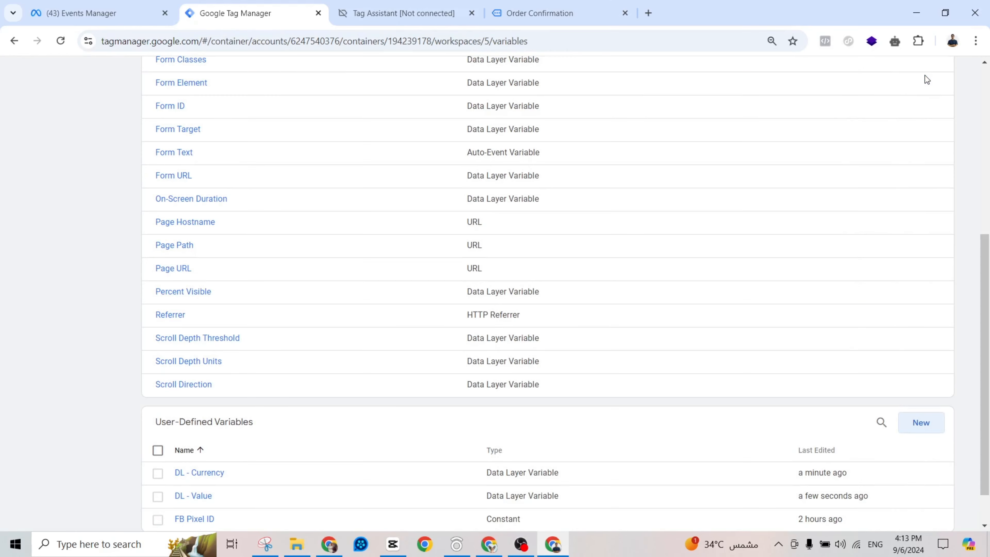
Examine the order's ecommerce data layer in Tag Assistant, including the items array and the price key nested inside it
{"action": "left_click", "coordinate": [402, 13]}
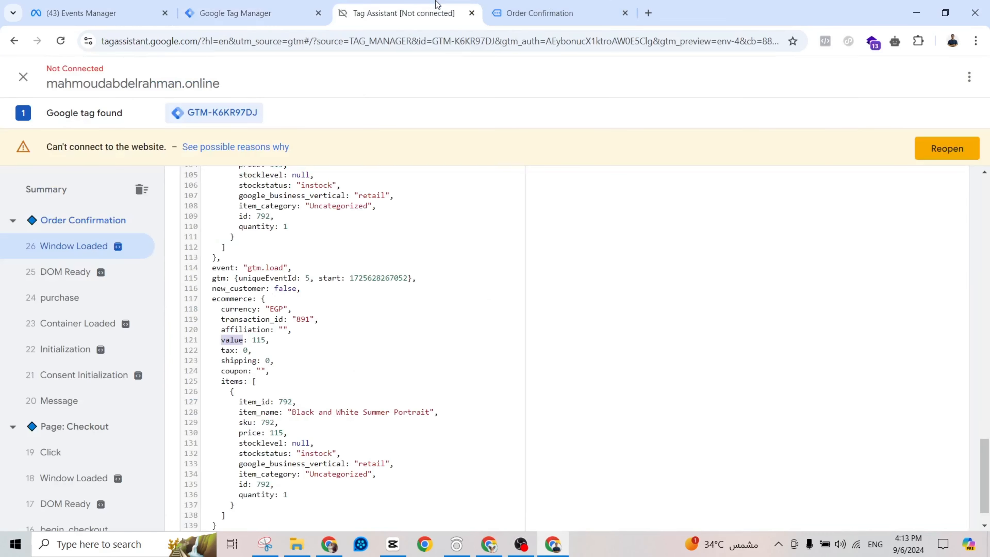
{"action": "scroll", "coordinate": [272, 467], "scroll_direction": "down", "scroll_amount": 1}
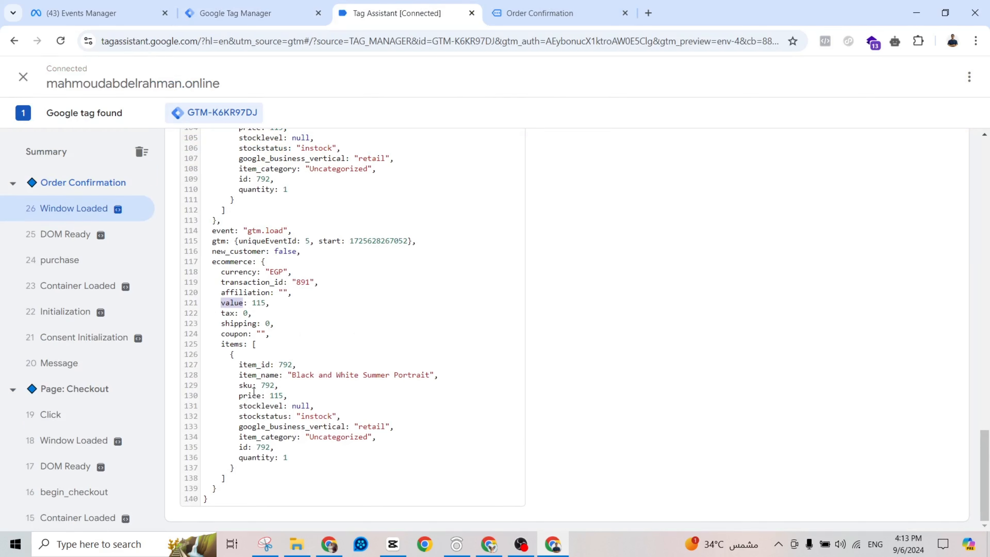
{"action": "double_click", "coordinate": [231, 262]}
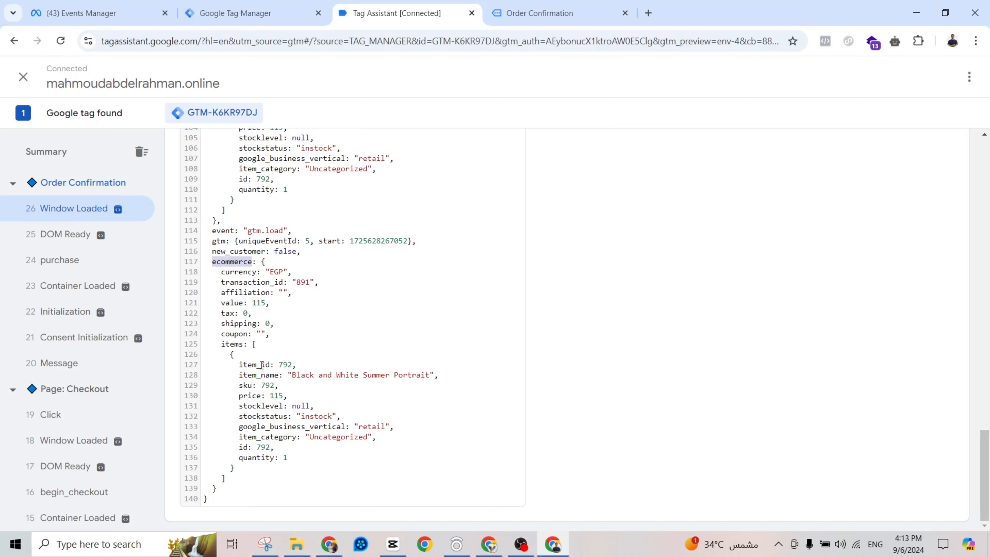
{"action": "double_click", "coordinate": [234, 344]}
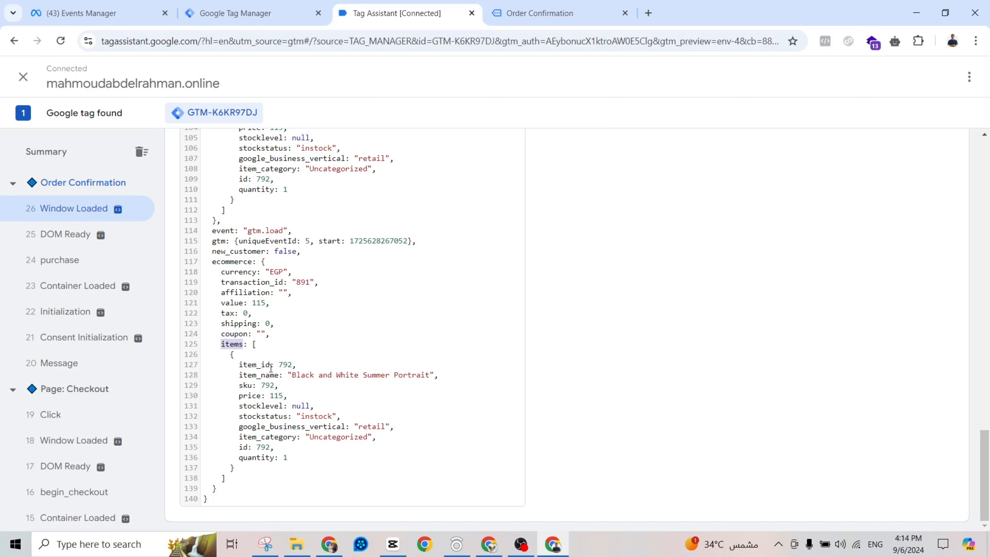
{"action": "left_click", "coordinate": [247, 347]}
{"action": "left_click", "coordinate": [239, 353]}
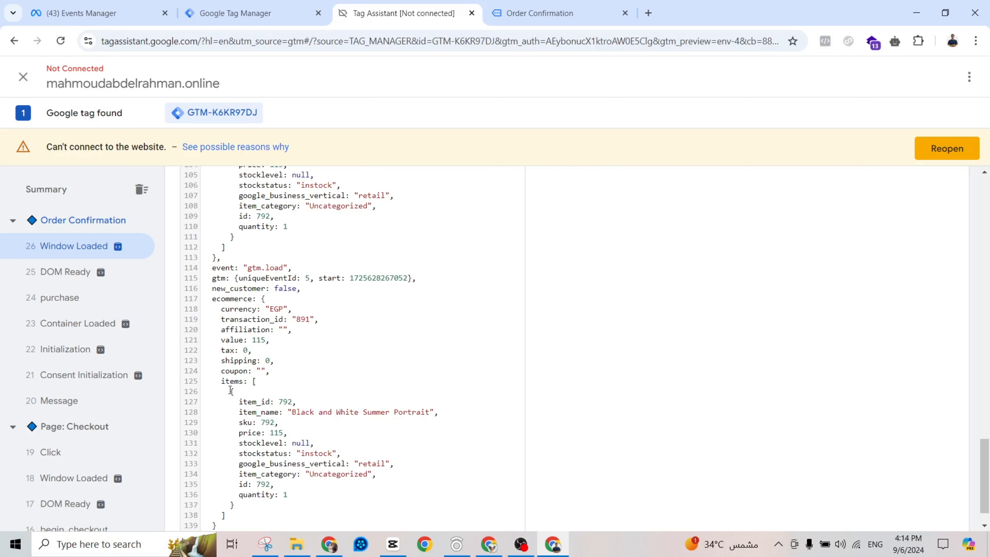
{"action": "left_click", "coordinate": [239, 432]}
{"action": "scroll", "coordinate": [239, 430], "scroll_direction": "down", "scroll_amount": 1}
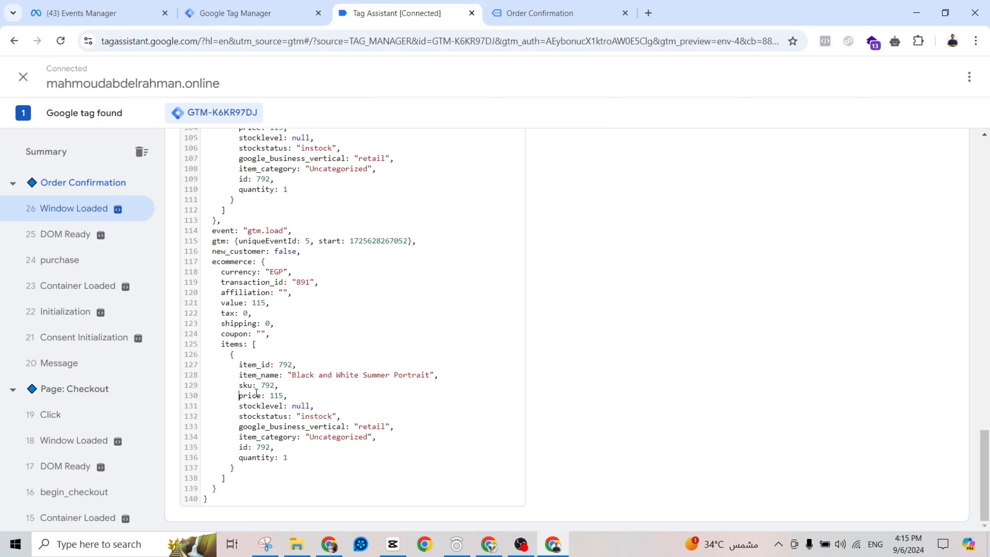
Return to Google Tag Manager and open the FB - Purchase tag's configuration for editing
{"action": "left_click", "coordinate": [235, 13]}
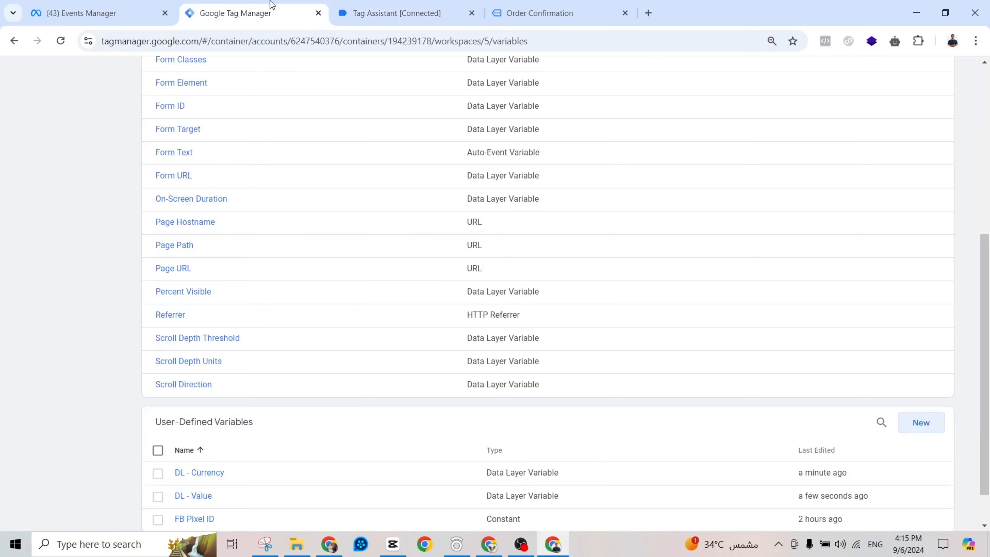
{"action": "scroll", "coordinate": [203, 325], "scroll_direction": "down", "scroll_amount": 8}
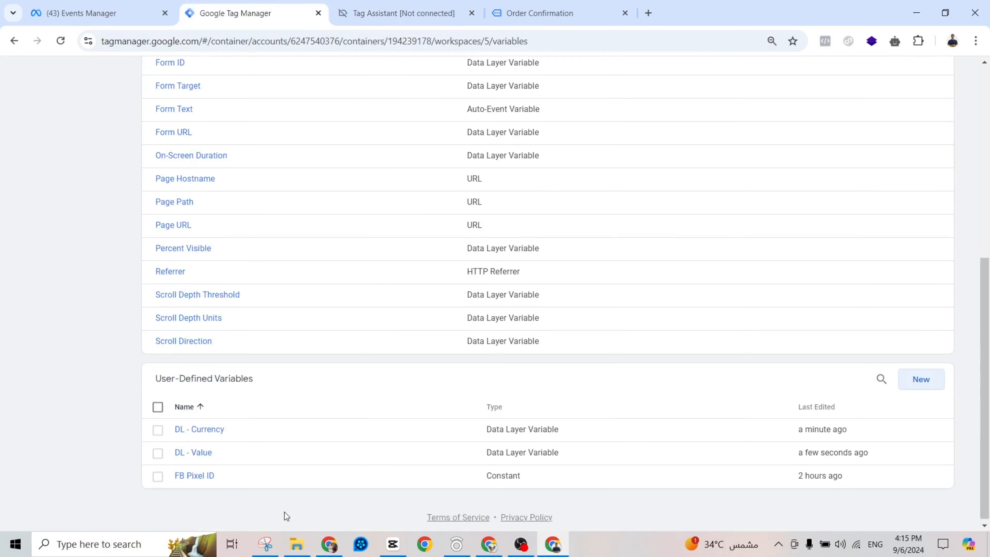
{"action": "scroll", "coordinate": [132, 165], "scroll_direction": "up", "scroll_amount": 10}
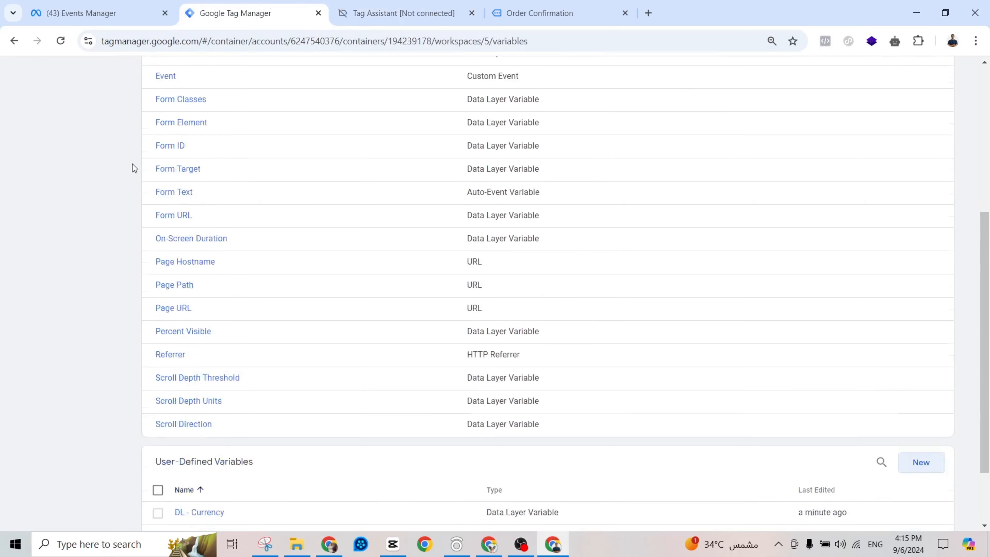
{"action": "left_click", "coordinate": [52, 221]}
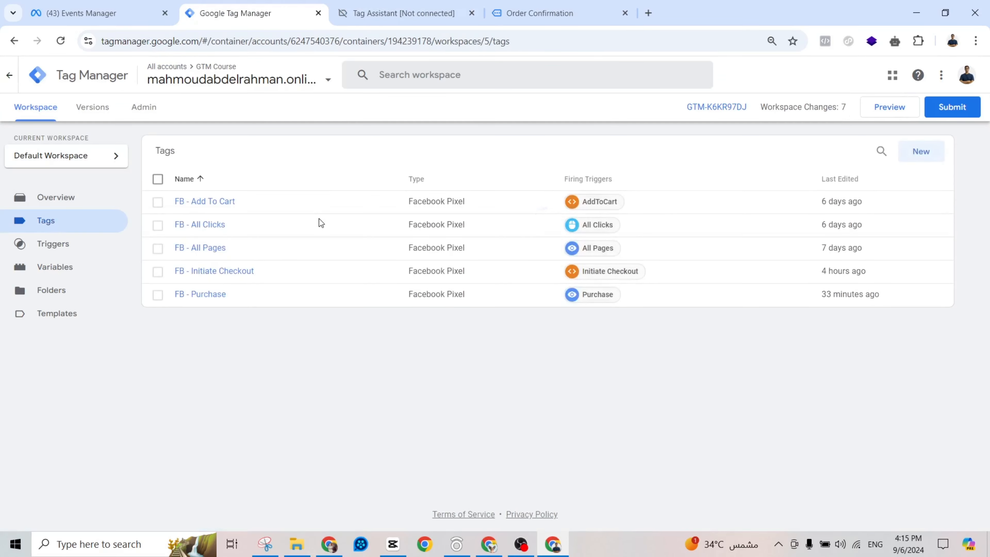
{"action": "left_click", "coordinate": [212, 296]}
{"action": "scroll", "coordinate": [499, 294], "scroll_direction": "down", "scroll_amount": 3}
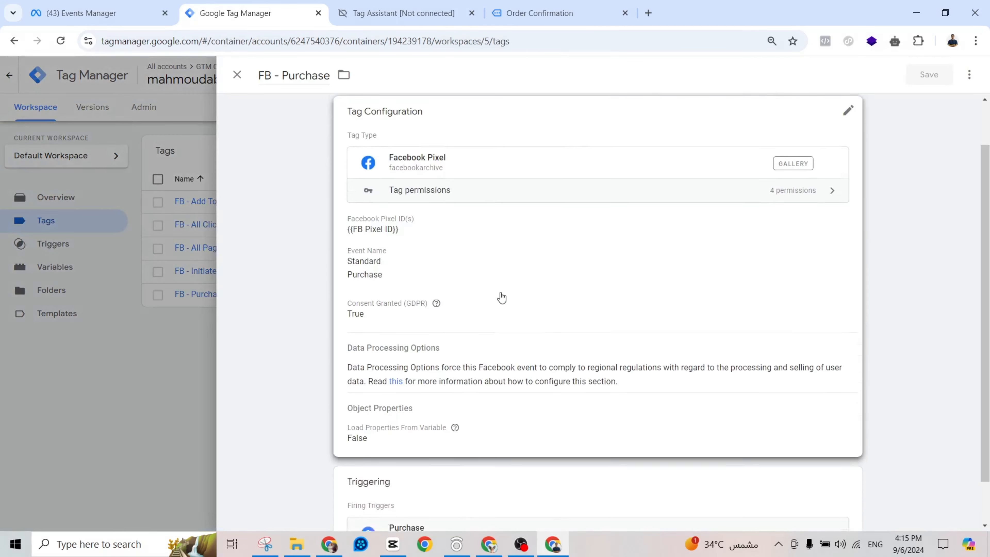
{"action": "left_click", "coordinate": [490, 372]}
{"action": "scroll", "coordinate": [489, 371], "scroll_direction": "down", "scroll_amount": 3}
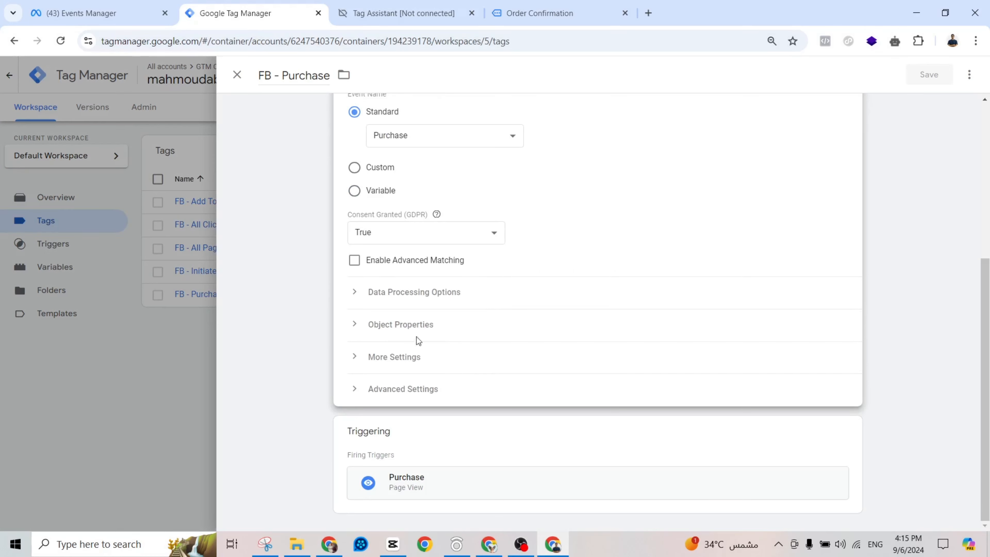
Add two empty property rows to the tag's object properties
{"action": "left_click", "coordinate": [435, 334]}
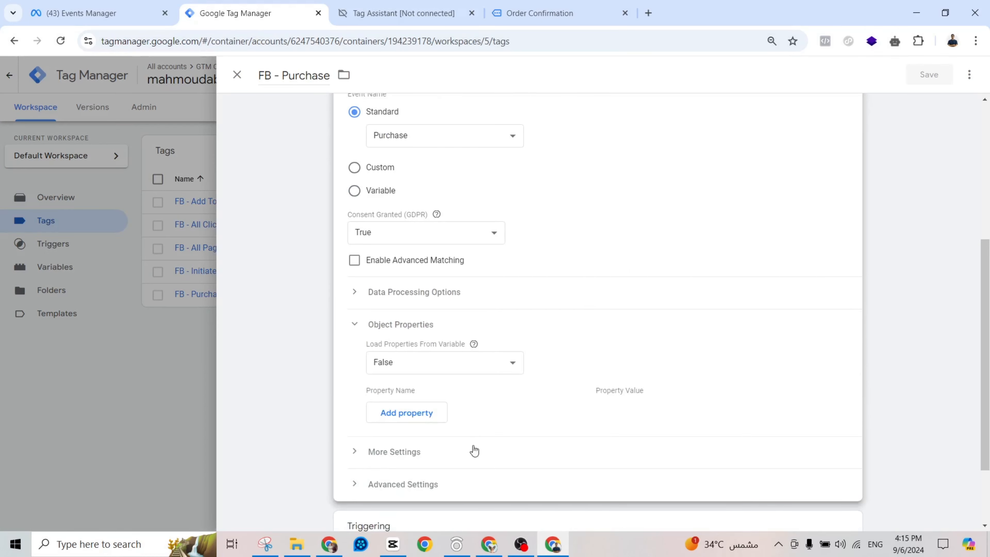
{"action": "left_click", "coordinate": [422, 416]}
{"action": "left_click", "coordinate": [413, 439]}
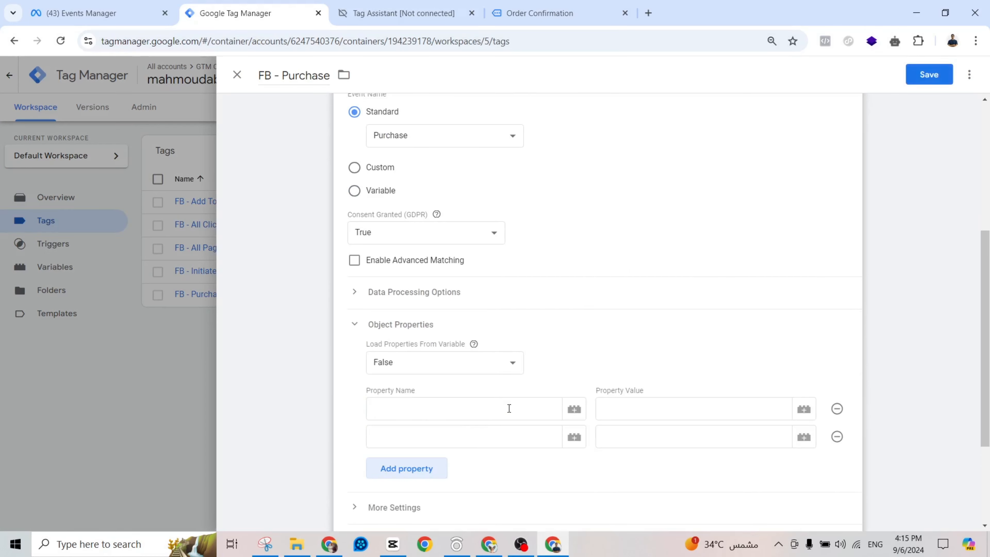
Name the first object property currency and assign it the DL - Currency variable
{"action": "left_click", "coordinate": [509, 408]}
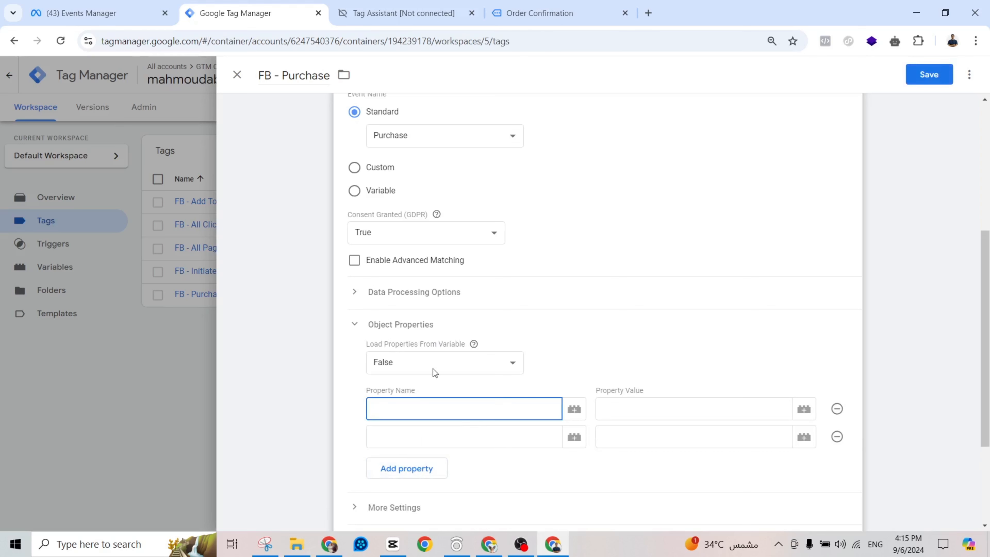
{"action": "type", "text": "c"}
{"action": "type", "text": "uee"}
{"action": "key", "text": "BackSpace"}
{"action": "key", "text": "BackSpace"}
{"action": "type", "text": "rrency"}
{"action": "left_click", "coordinate": [804, 409]}
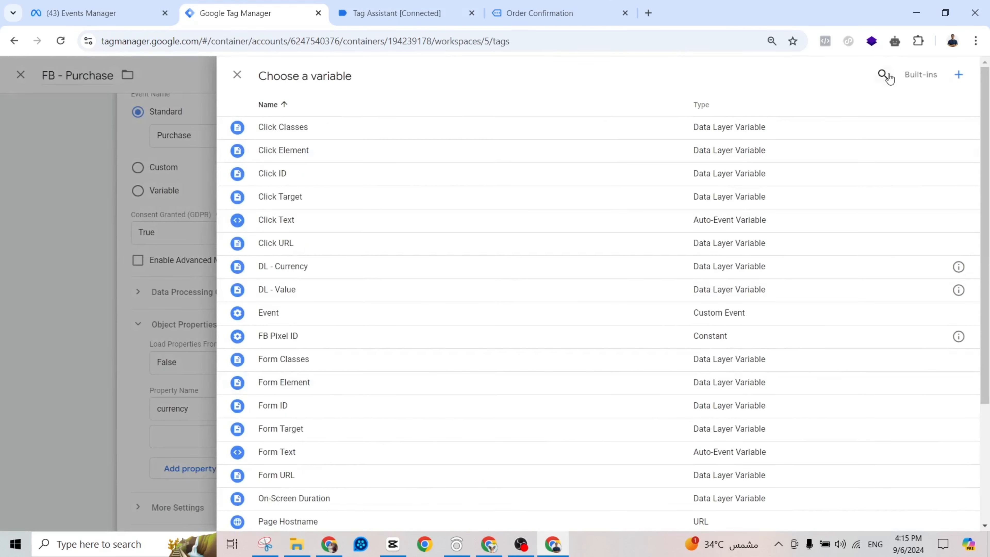
{"action": "left_click", "coordinate": [888, 76]}
{"action": "type", "text": "curr"}
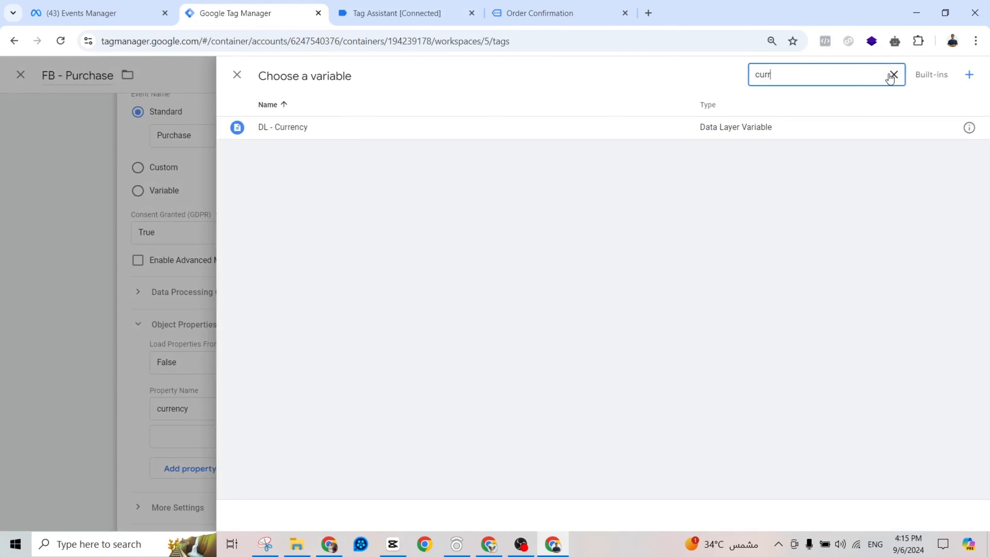
{"action": "left_click", "coordinate": [553, 121]}
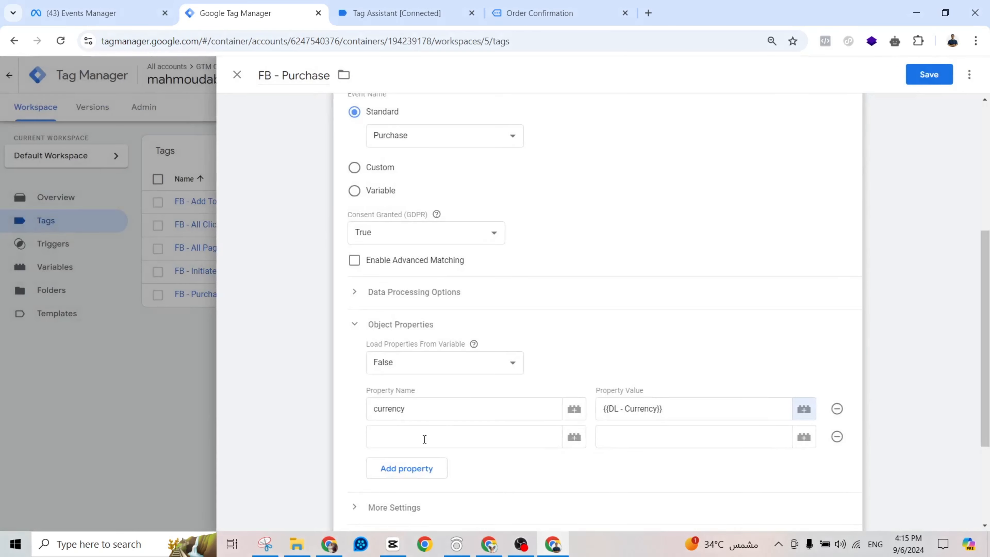
Name the second object property value, assign it the DL - Value variable, and save the tag
{"action": "left_click", "coordinate": [414, 446]}
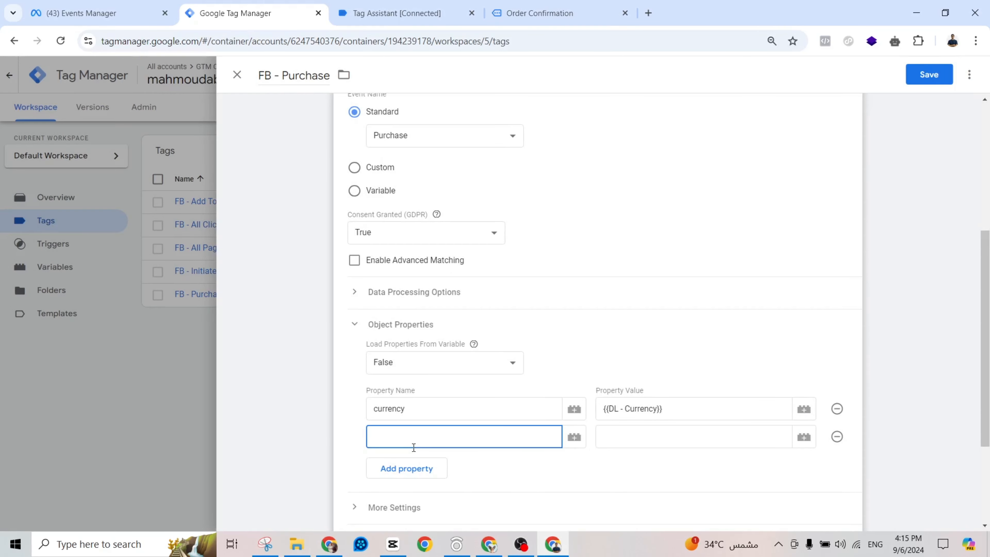
{"action": "type", "text": "value"}
{"action": "left_click", "coordinate": [803, 437]}
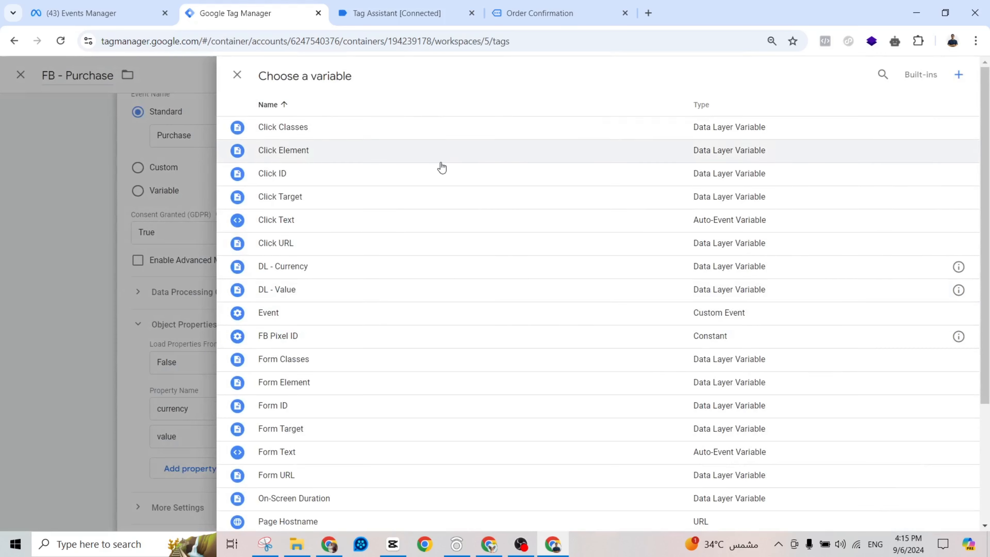
{"action": "left_click", "coordinate": [875, 81]}
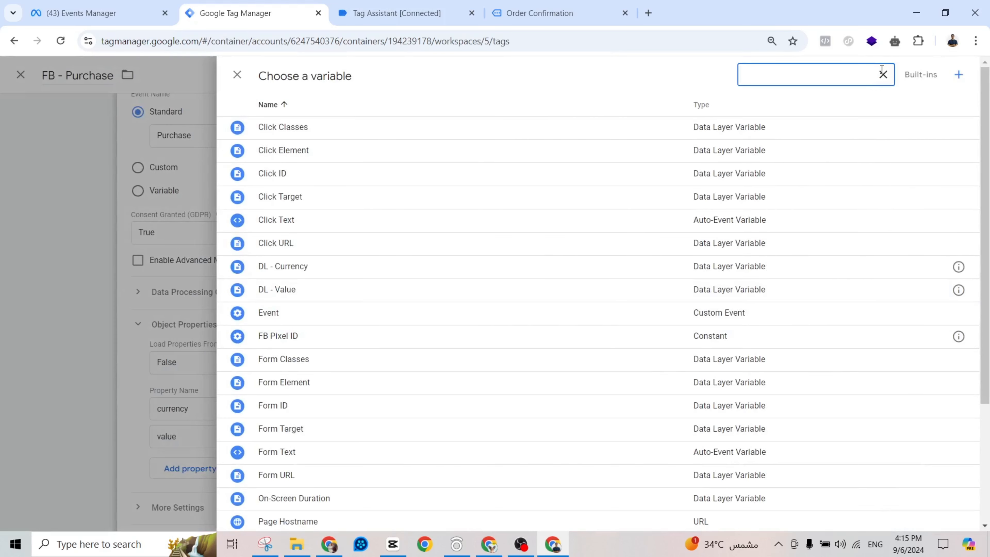
{"action": "type", "text": "val"}
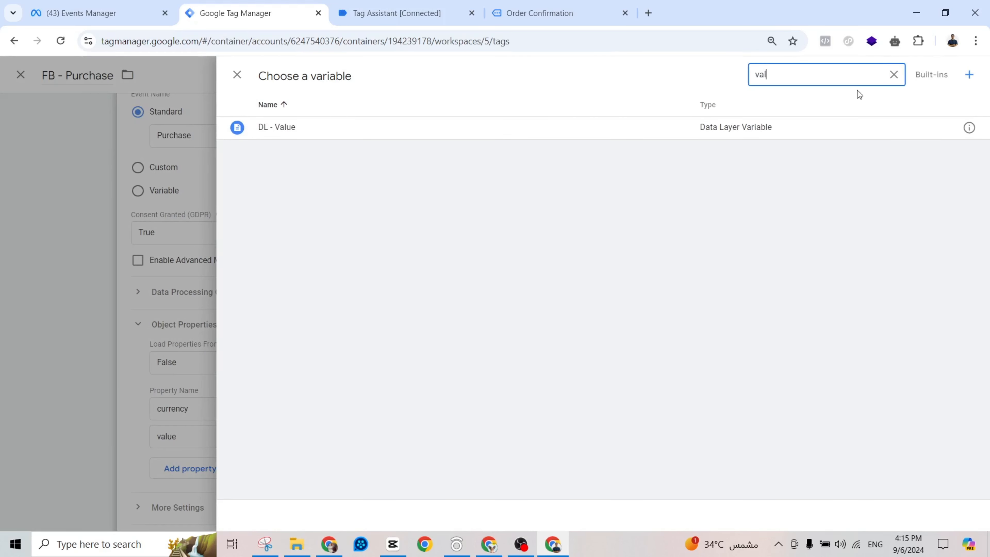
{"action": "left_click", "coordinate": [774, 130]}
{"action": "left_click", "coordinate": [925, 78]}
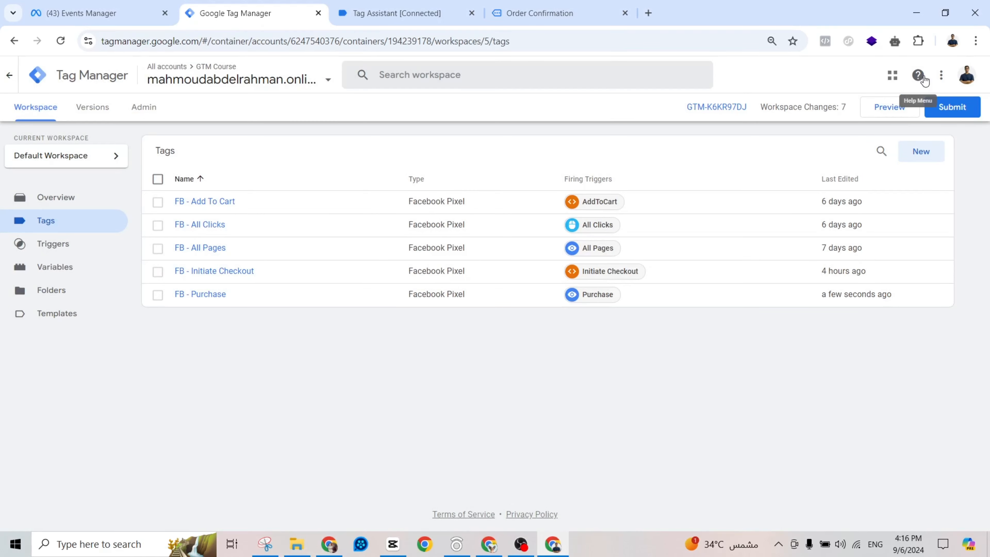
Start preview mode for the container and switch to the connected shop page
{"action": "left_click", "coordinate": [889, 114]}
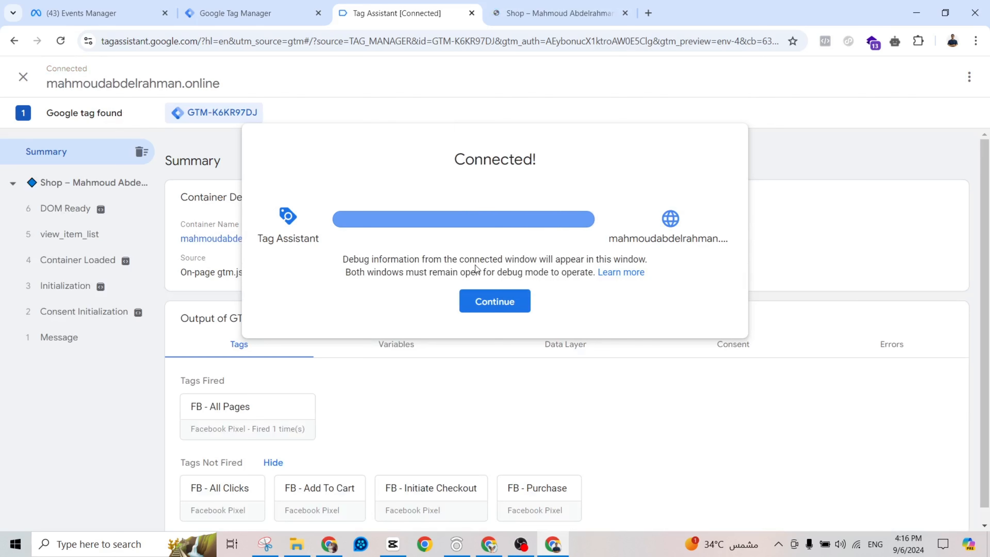
{"action": "left_click", "coordinate": [487, 304]}
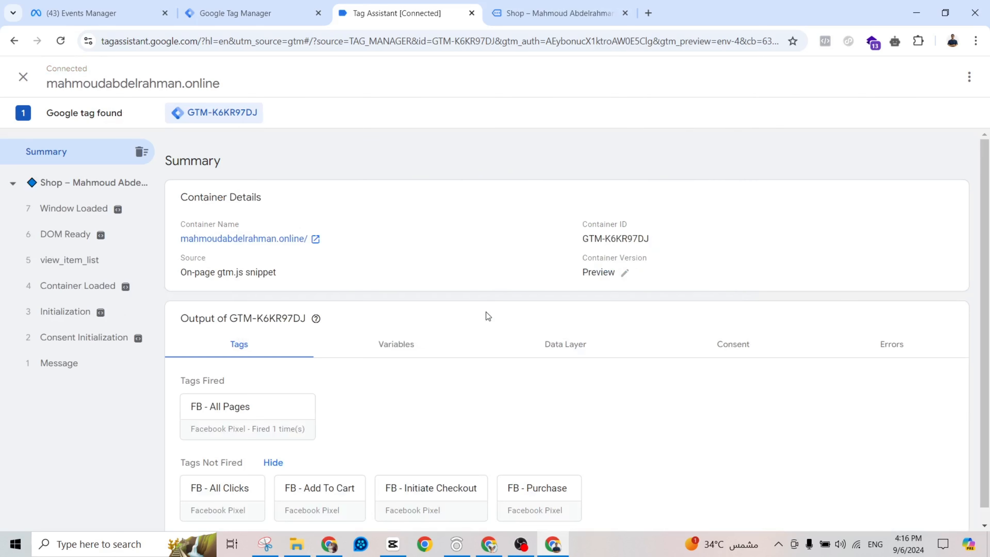
{"action": "left_click", "coordinate": [596, 4]}
Add the Black and White Summer Portrait and the 3-Speed Bike to the cart
{"action": "scroll", "coordinate": [460, 351], "scroll_direction": "down", "scroll_amount": 6}
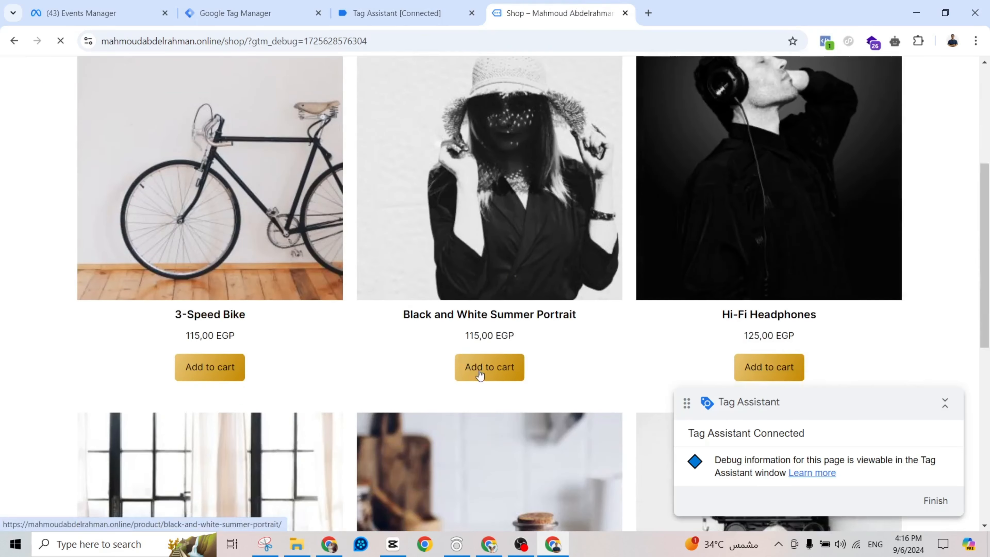
{"action": "left_click", "coordinate": [479, 374]}
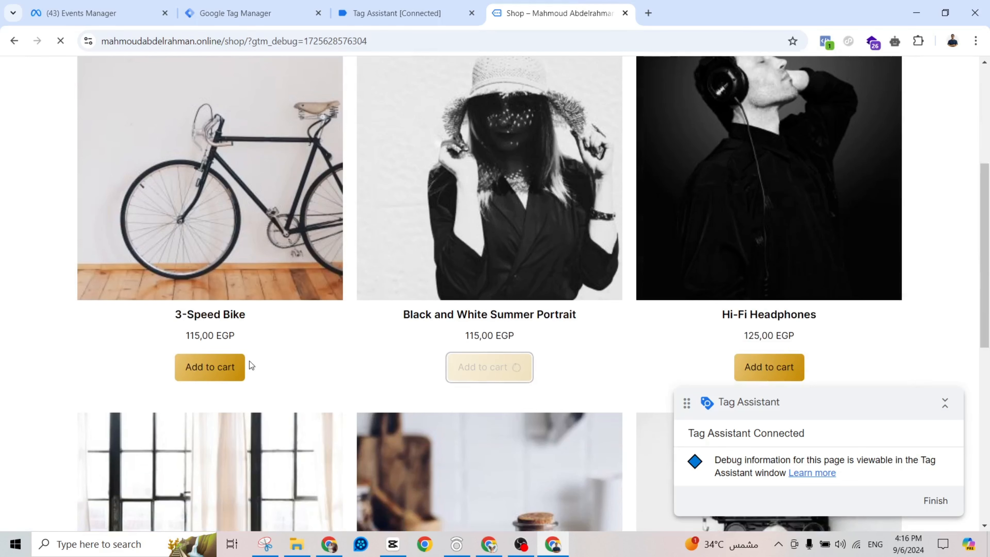
{"action": "left_click", "coordinate": [206, 375]}
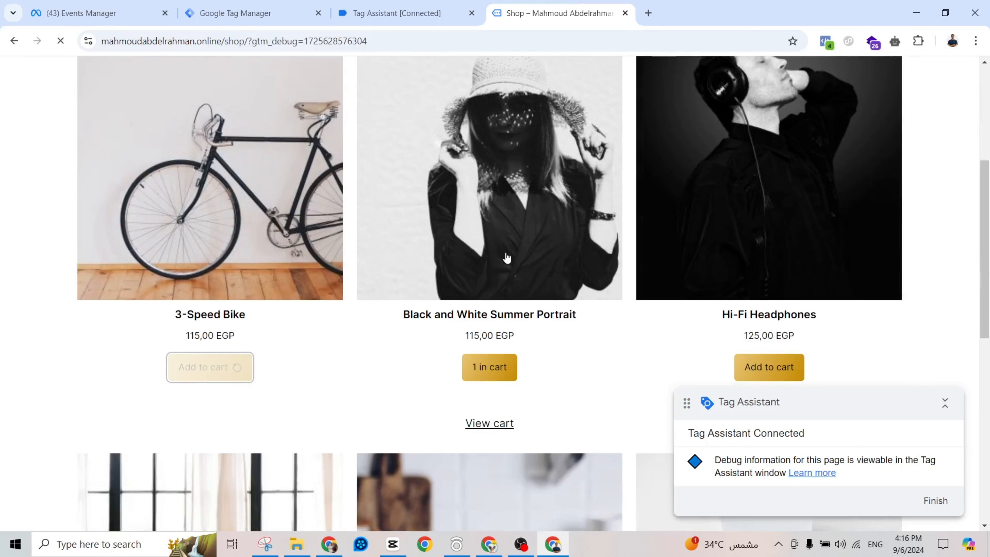
{"action": "scroll", "coordinate": [463, 224], "scroll_direction": "up", "scroll_amount": 5}
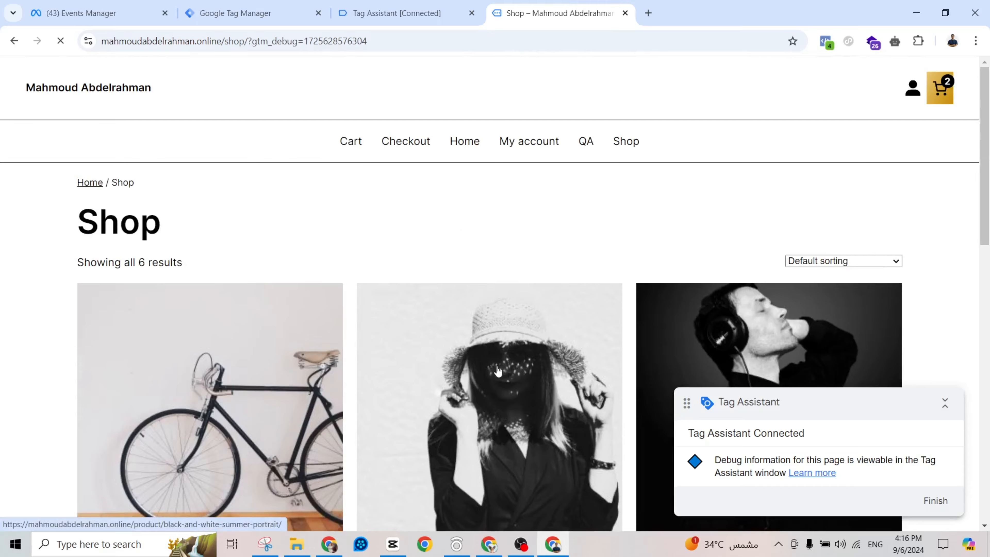
Go to the checkout page and place the order with free shipping and cash on delivery
{"action": "scroll", "coordinate": [498, 370], "scroll_direction": "down", "scroll_amount": 5}
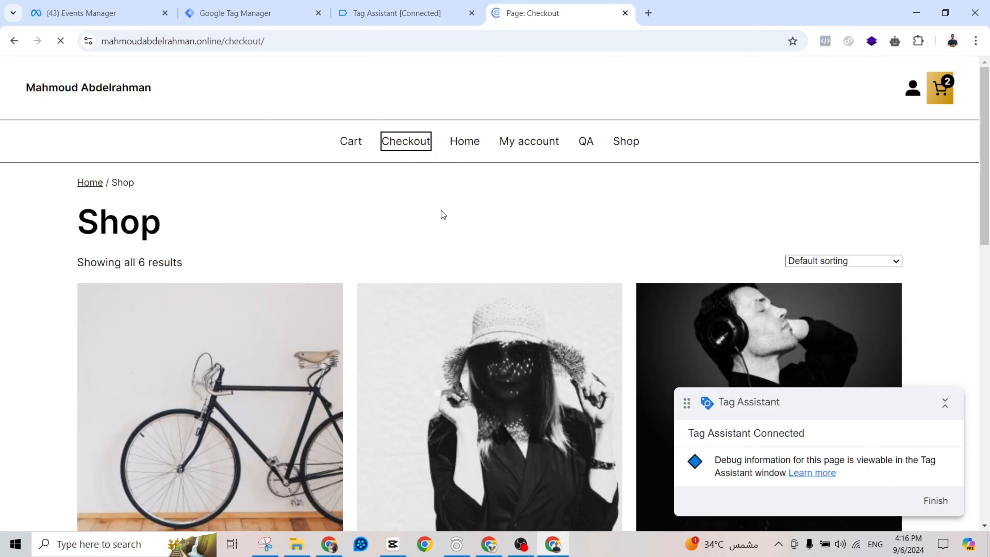
{"action": "scroll", "coordinate": [440, 218], "scroll_direction": "down", "scroll_amount": 6}
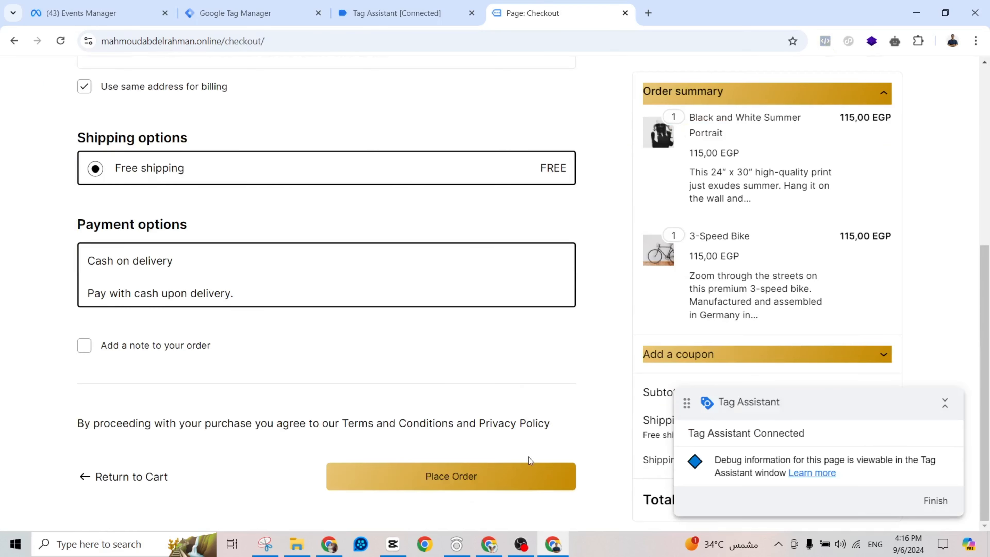
{"action": "left_click", "coordinate": [470, 470]}
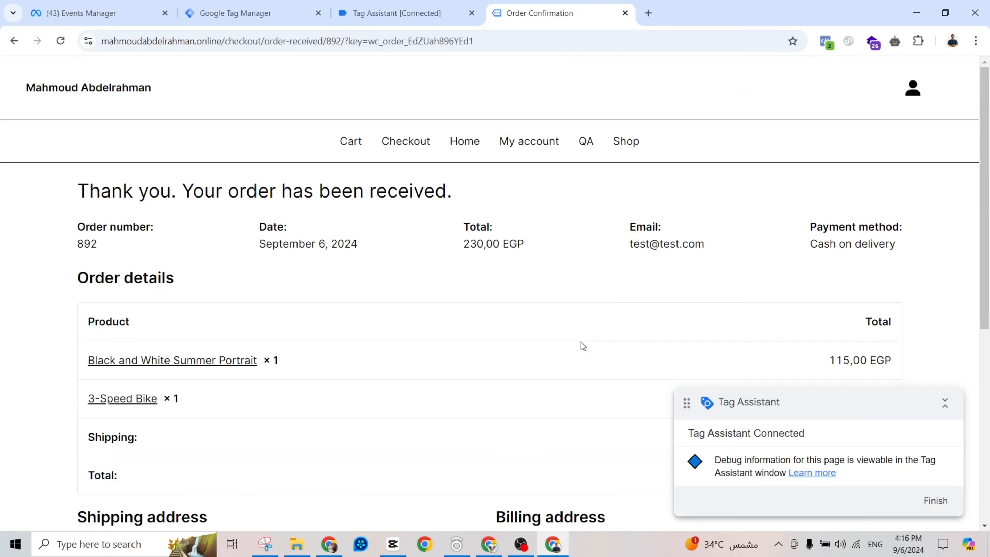
Inspect the Purchase event's details in Meta Pixel Helper and the checkout/order-received path in the confirmation page's address
{"action": "left_click", "coordinate": [826, 41]}
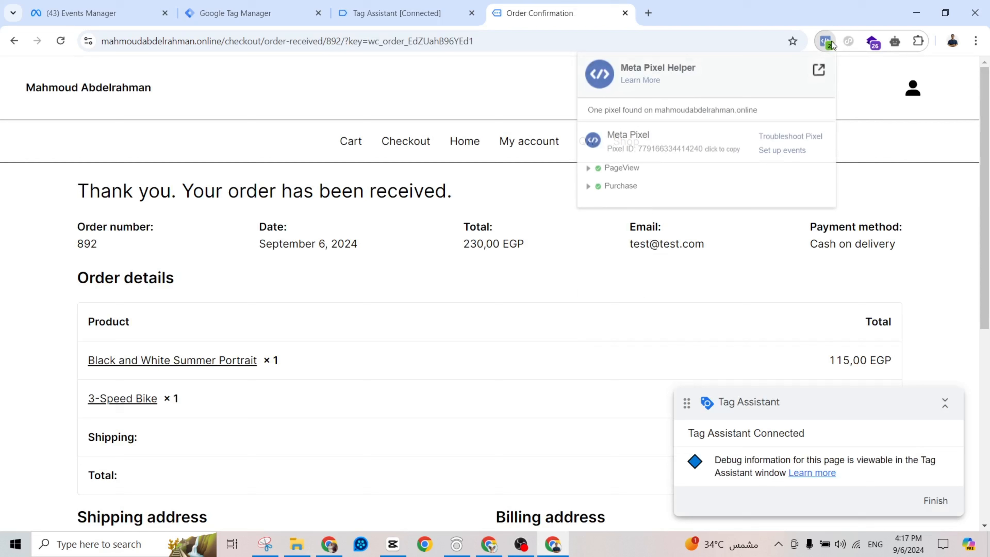
{"action": "left_click", "coordinate": [601, 187]}
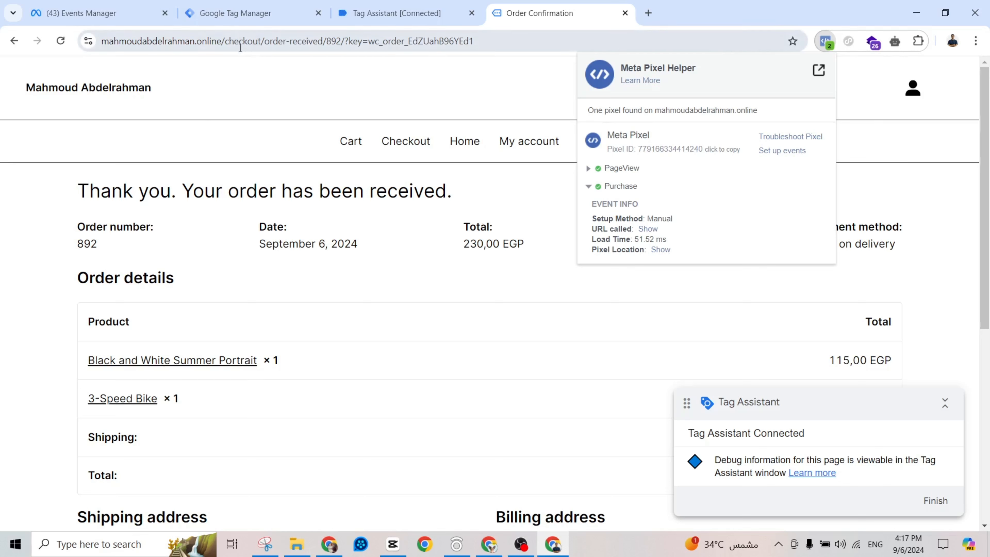
{"action": "left_click_drag", "start_coordinate": [226, 46], "coordinate": [315, 45]}
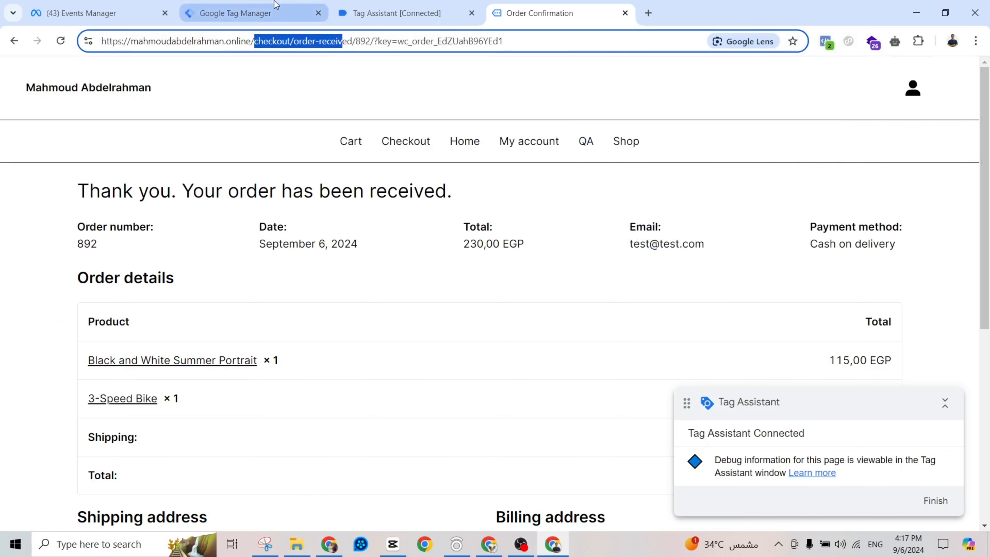
Switch to Google Tag Manager and review the Page View configuration of the Purchase trigger
{"action": "left_click", "coordinate": [275, 9]}
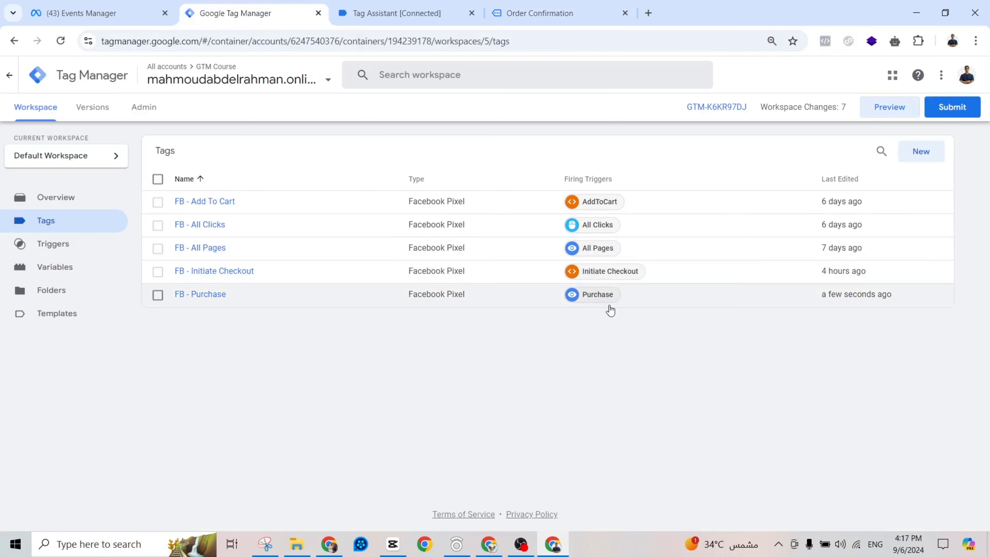
{"action": "left_click", "coordinate": [596, 296]}
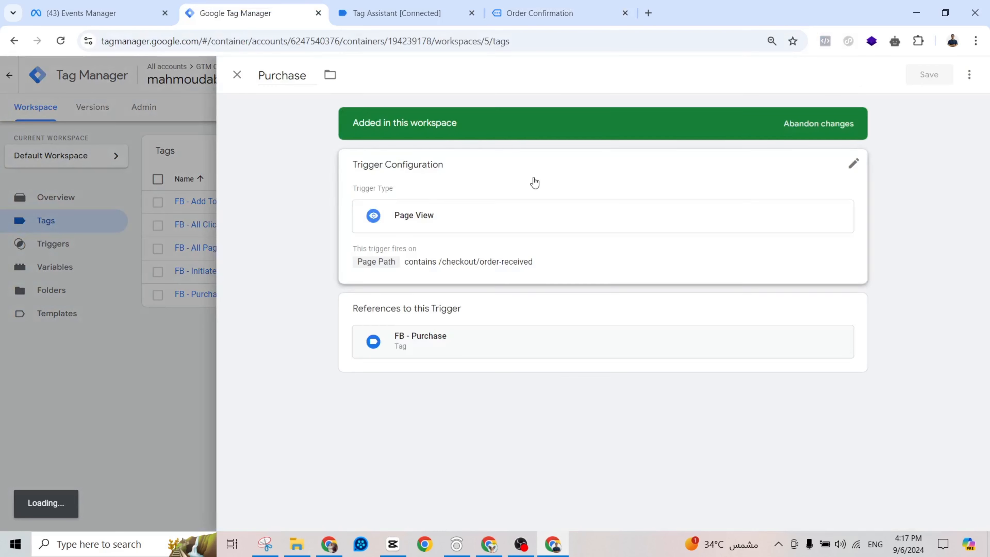
{"action": "left_click", "coordinate": [498, 191]}
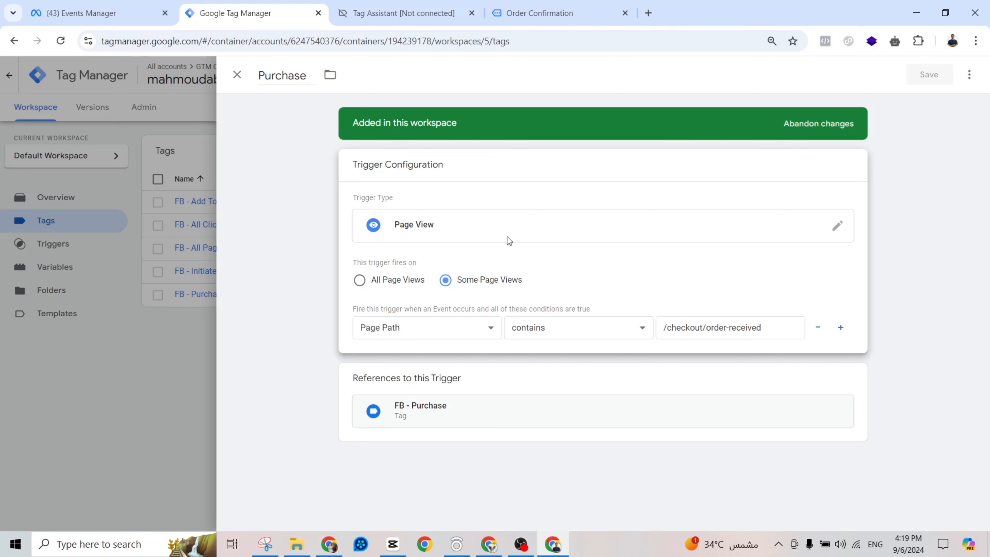
{"action": "left_click", "coordinate": [125, 235]}
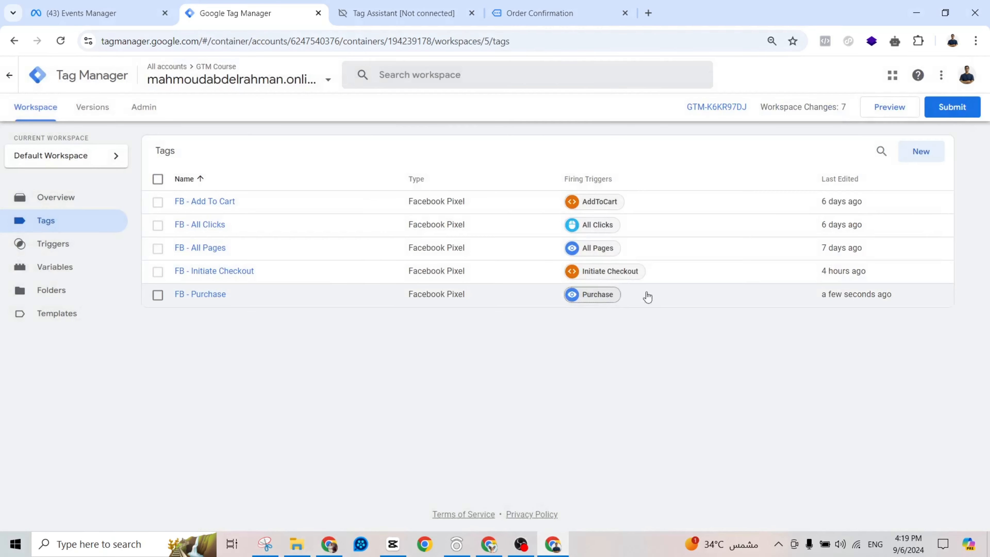
Change the Purchase trigger's type to Custom Event and make it fire on all custom events
{"action": "left_click", "coordinate": [590, 295]}
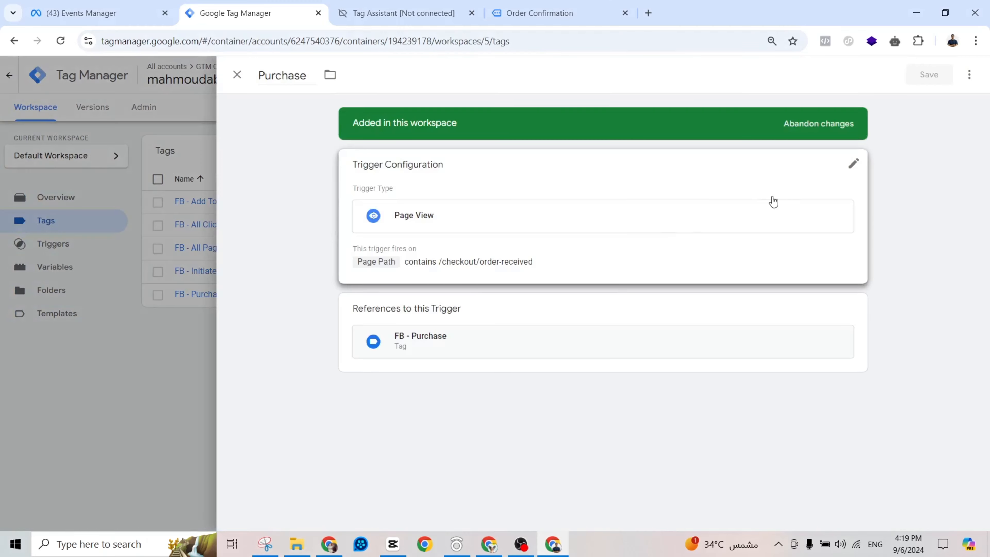
{"action": "left_click", "coordinate": [815, 224]}
{"action": "left_click", "coordinate": [839, 227]}
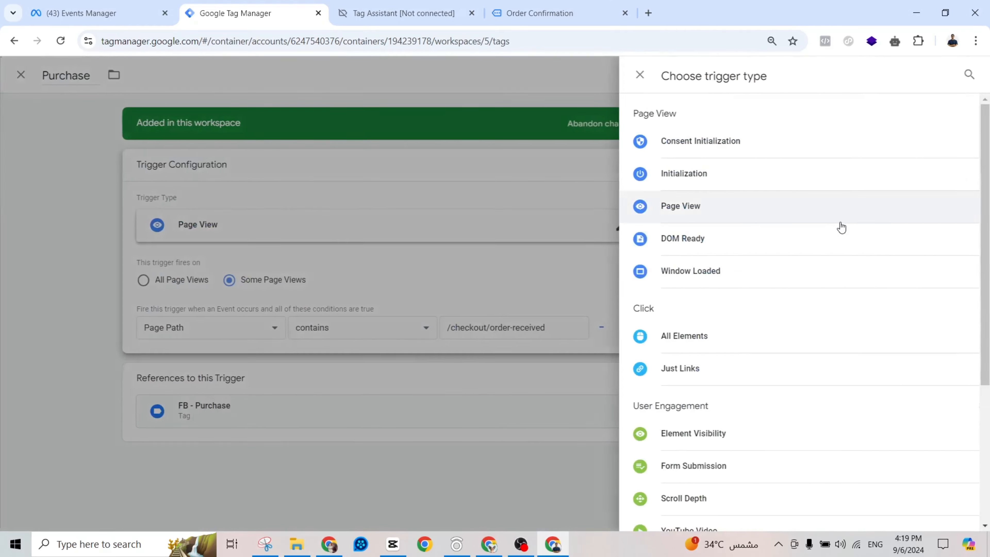
{"action": "scroll", "coordinate": [863, 314], "scroll_direction": "down", "scroll_amount": 5}
{"action": "left_click", "coordinate": [693, 390]}
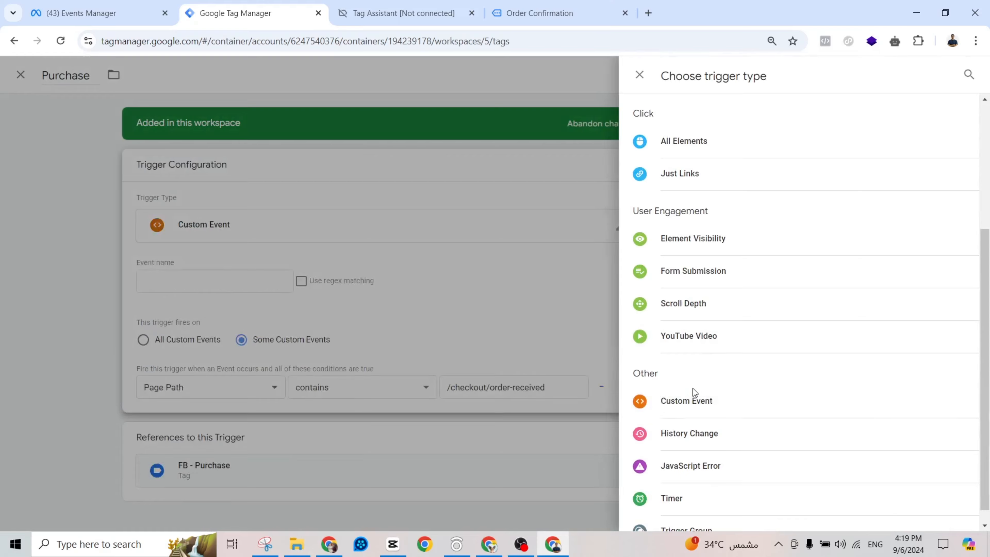
{"action": "left_click", "coordinate": [390, 342]}
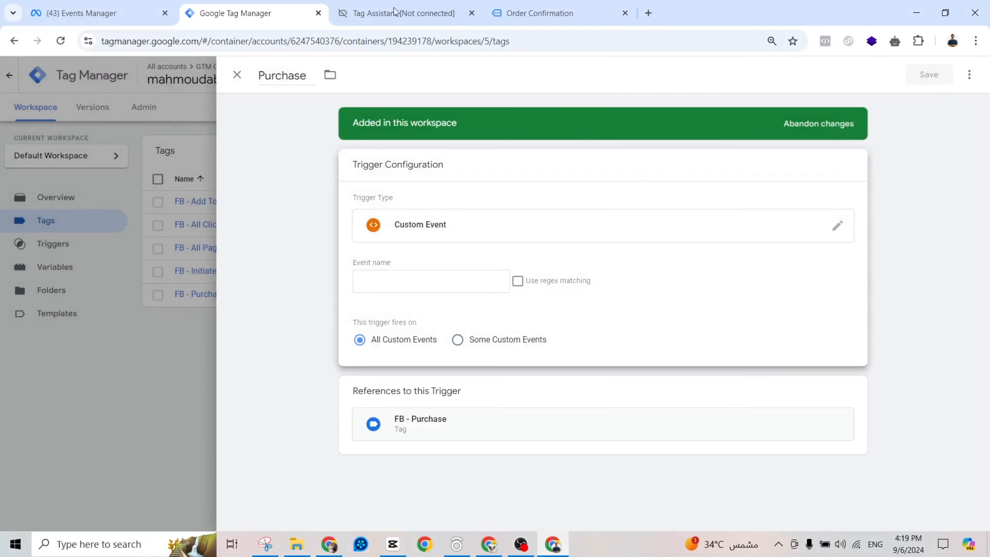
Copy the purchase event name from Tag Assistant into the Purchase trigger's event name and save the trigger
{"action": "left_click", "coordinate": [395, 13]}
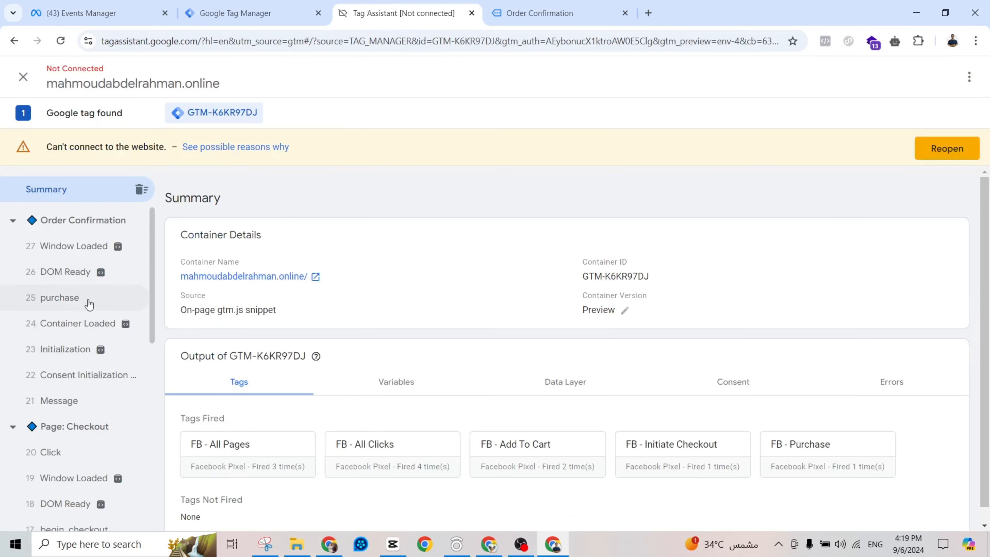
{"action": "left_click", "coordinate": [76, 303]}
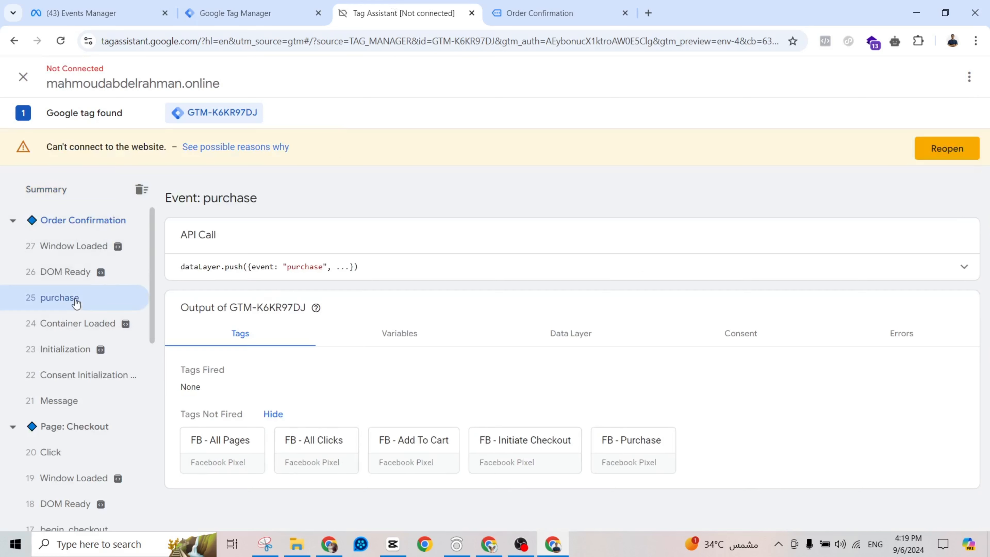
{"action": "left_click", "coordinate": [394, 266]}
{"action": "double_click", "coordinate": [303, 268]}
{"action": "key", "text": "ctrl+c"}
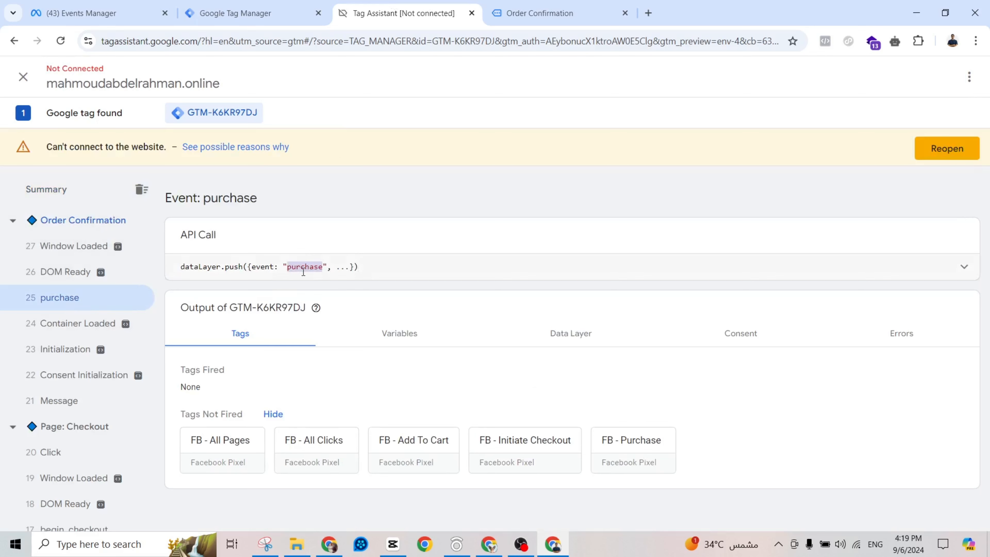
{"action": "left_click", "coordinate": [291, 11]}
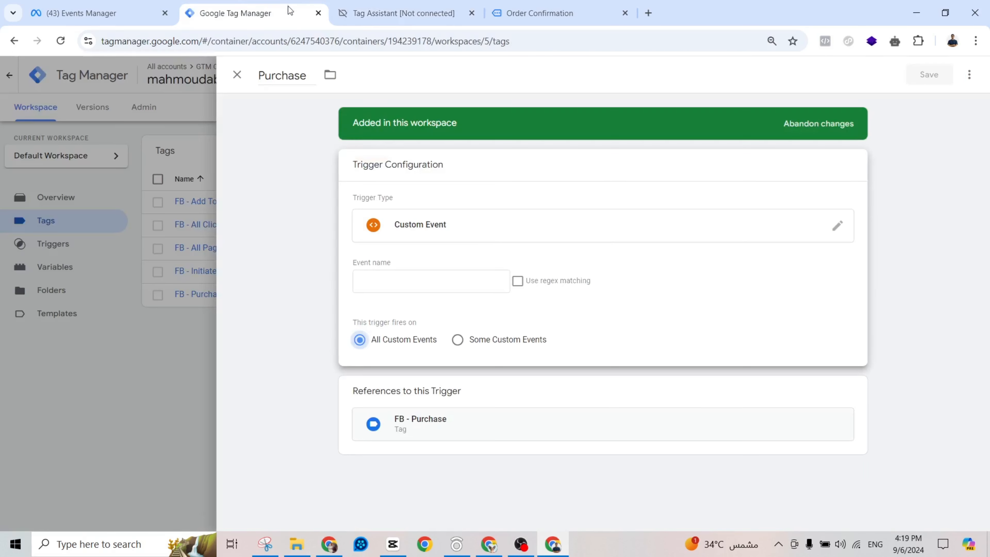
{"action": "left_click", "coordinate": [385, 278]}
{"action": "key", "text": "ctrl+v"}
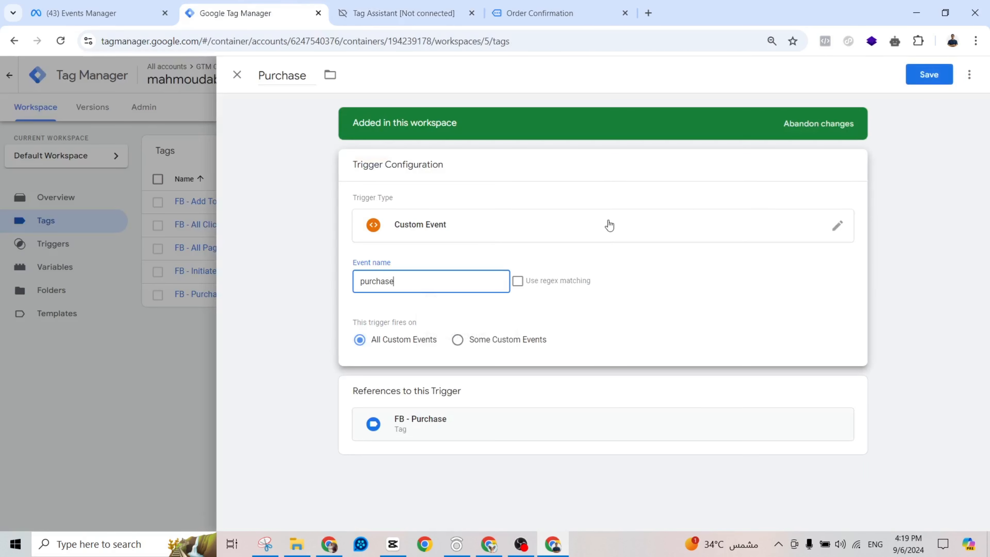
{"action": "left_click", "coordinate": [942, 81]}
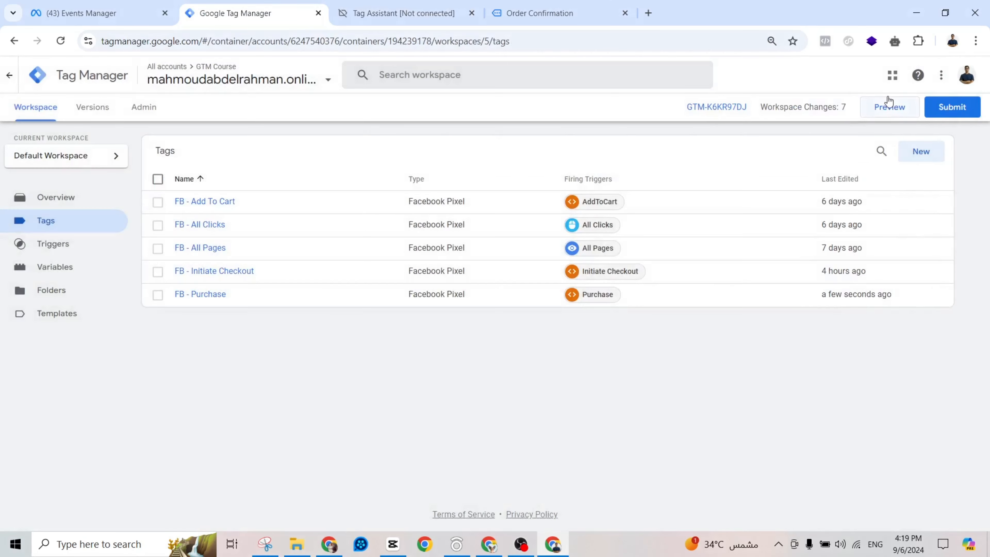
Start preview mode again and add the Black and White Summer Portrait and the 3-Speed Bike to the shop cart
{"action": "left_click", "coordinate": [889, 102]}
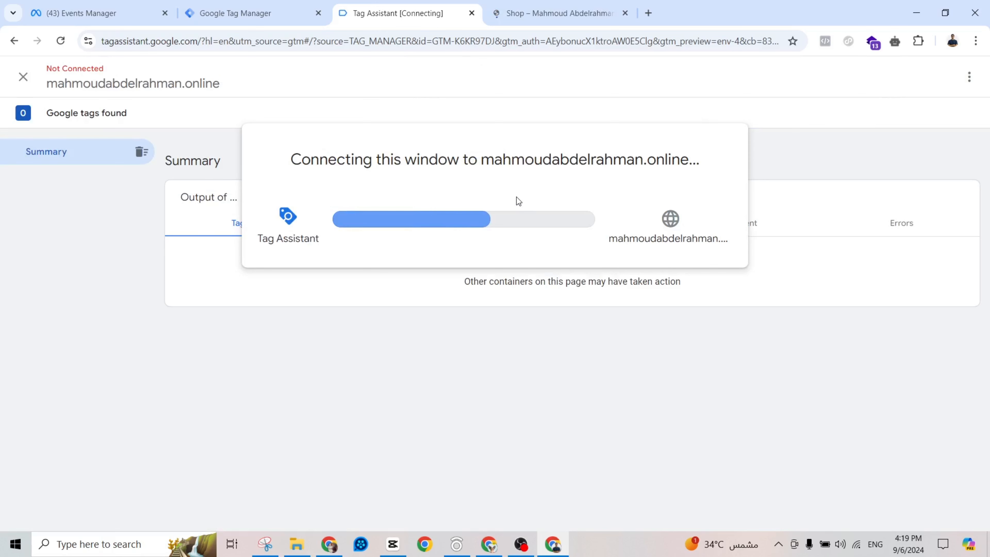
{"action": "left_click", "coordinate": [513, 300]}
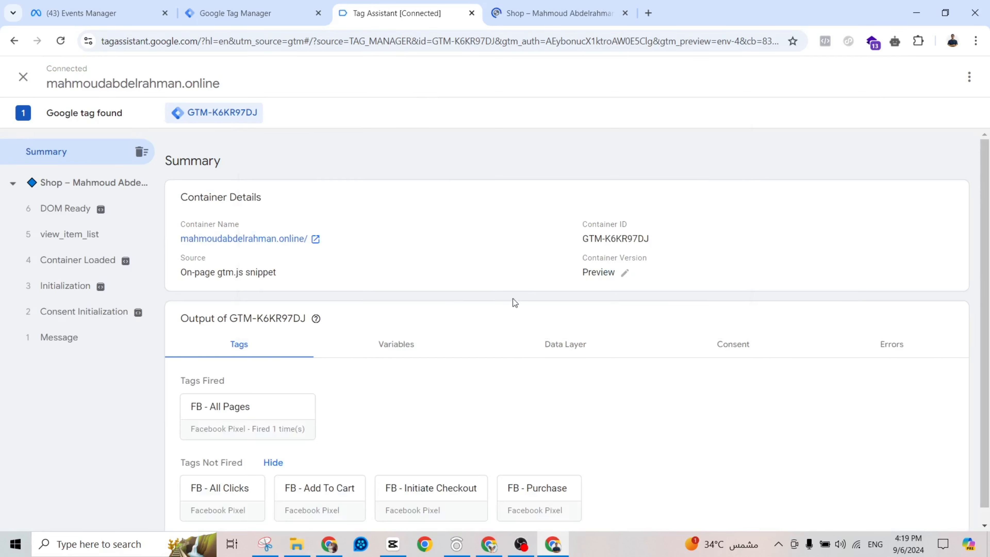
{"action": "scroll", "coordinate": [444, 275], "scroll_direction": "down", "scroll_amount": 6}
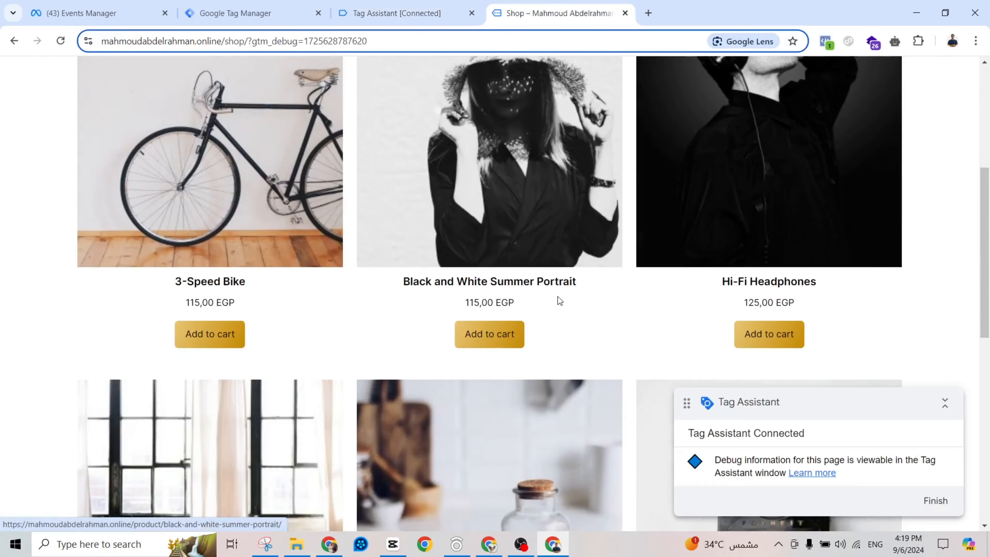
{"action": "left_click", "coordinate": [489, 337]}
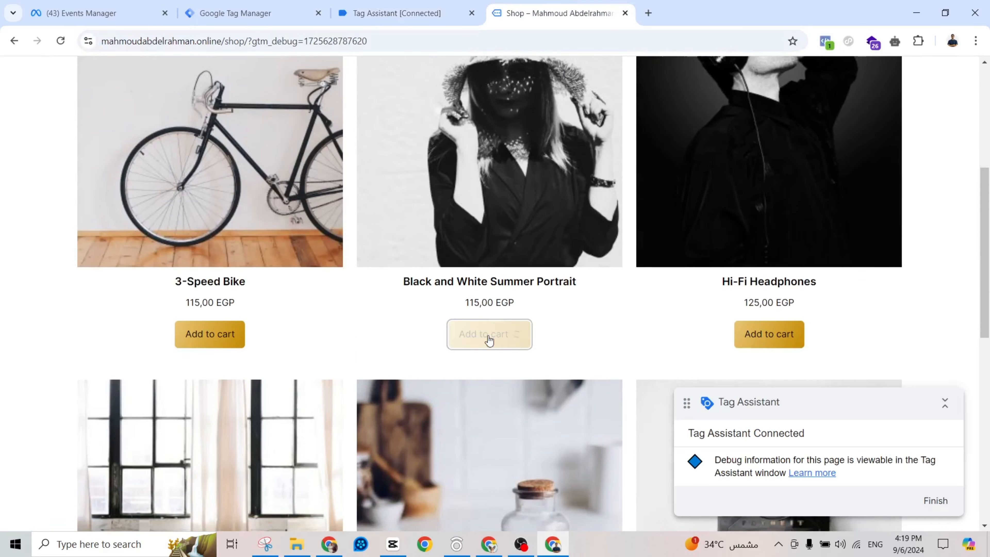
{"action": "left_click", "coordinate": [217, 345]}
Go to checkout and place the two-item order with free shipping and cash on delivery
{"action": "scroll", "coordinate": [487, 232], "scroll_direction": "up", "scroll_amount": 6}
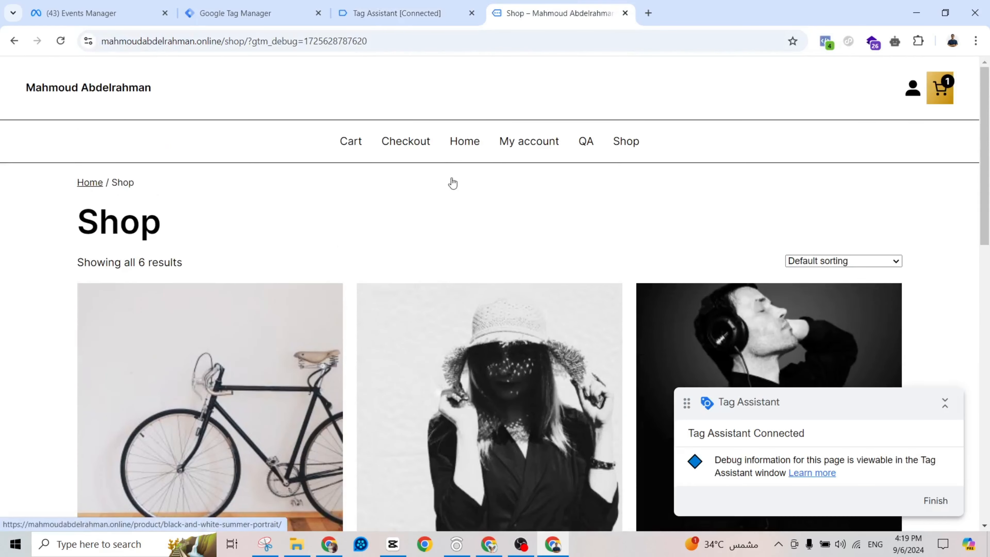
{"action": "left_click", "coordinate": [394, 146]}
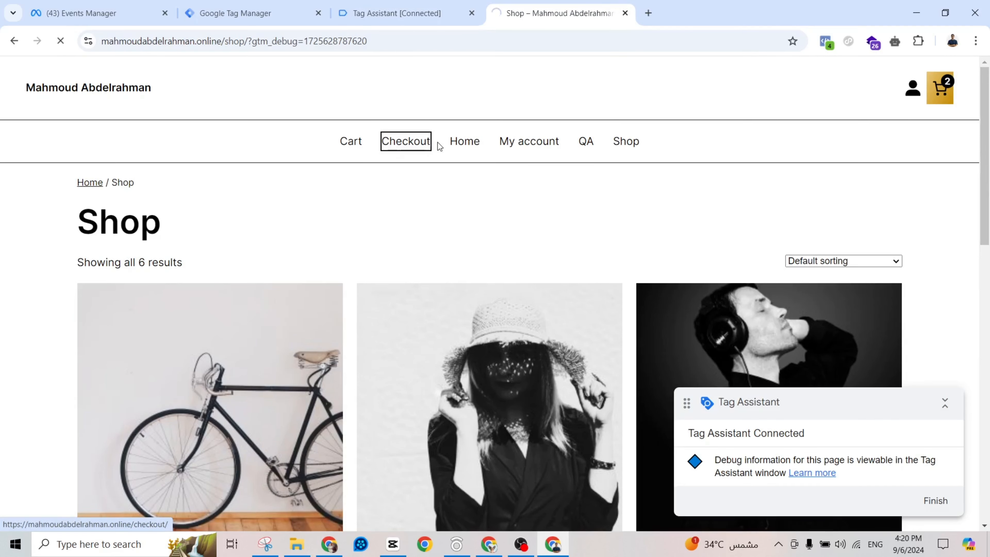
{"action": "scroll", "coordinate": [430, 200], "scroll_direction": "down", "scroll_amount": 5}
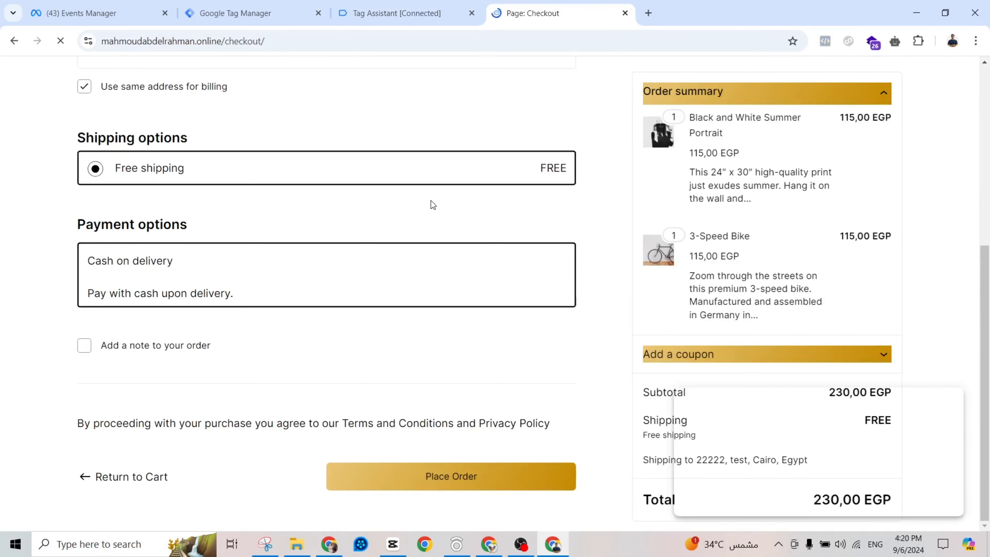
{"action": "left_click", "coordinate": [450, 475]}
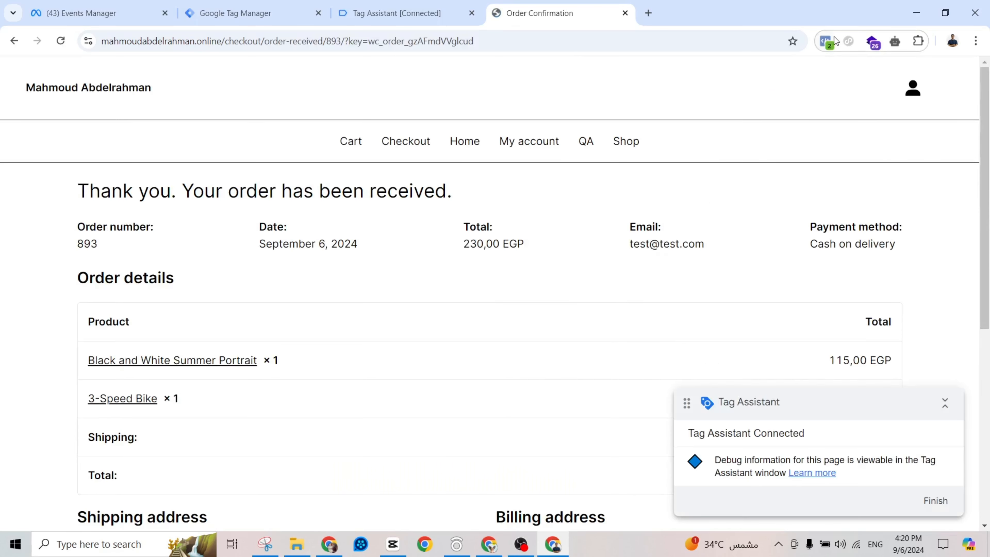
Examine the Purchase event's parameters in Meta Pixel Helper and return to the Google Tag Manager tags list
{"action": "left_click", "coordinate": [833, 36]}
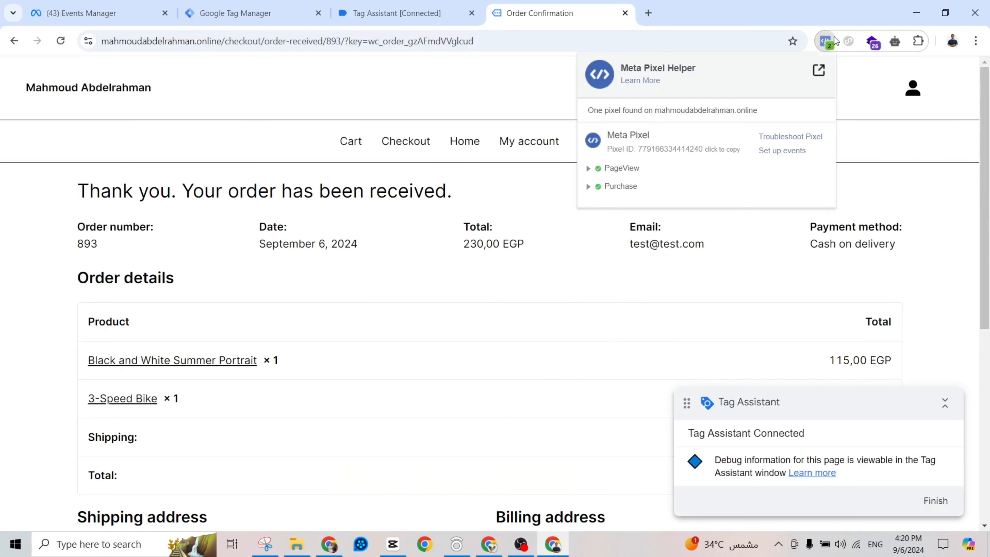
{"action": "left_click", "coordinate": [597, 187]}
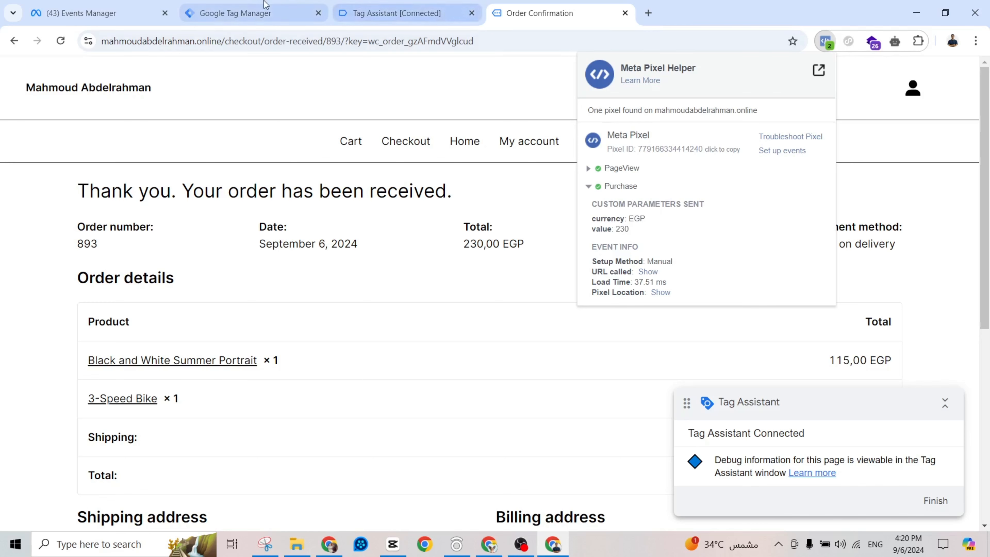
{"action": "left_click", "coordinate": [257, 12]}
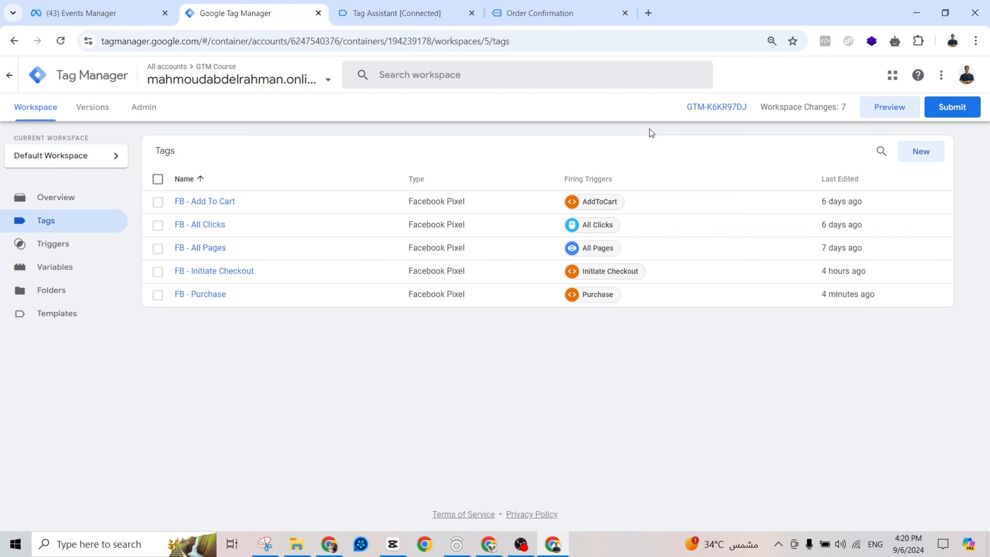
Open the shop's Cart page and inspect the view_cart event in Tag Assistant
{"action": "left_click", "coordinate": [573, 12]}
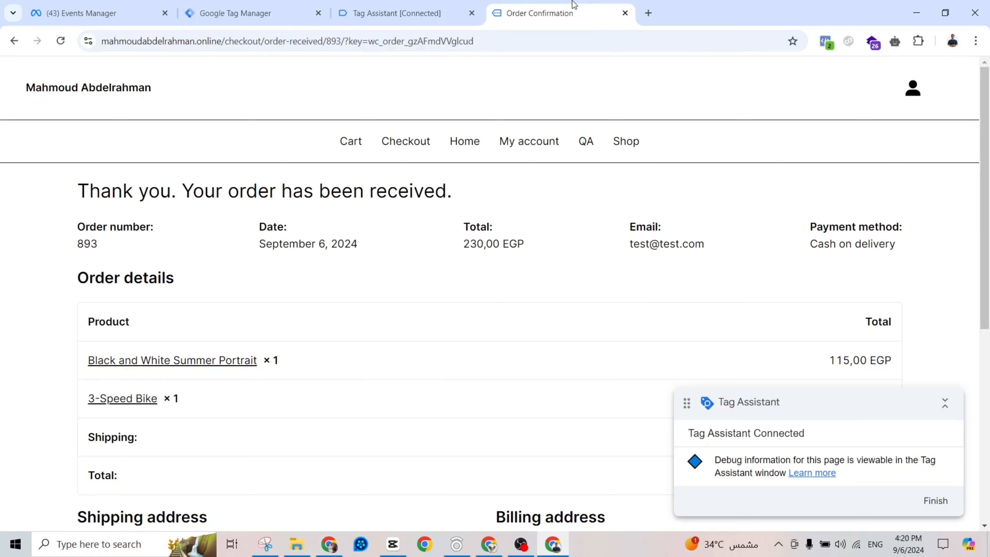
{"action": "left_click", "coordinate": [361, 146]}
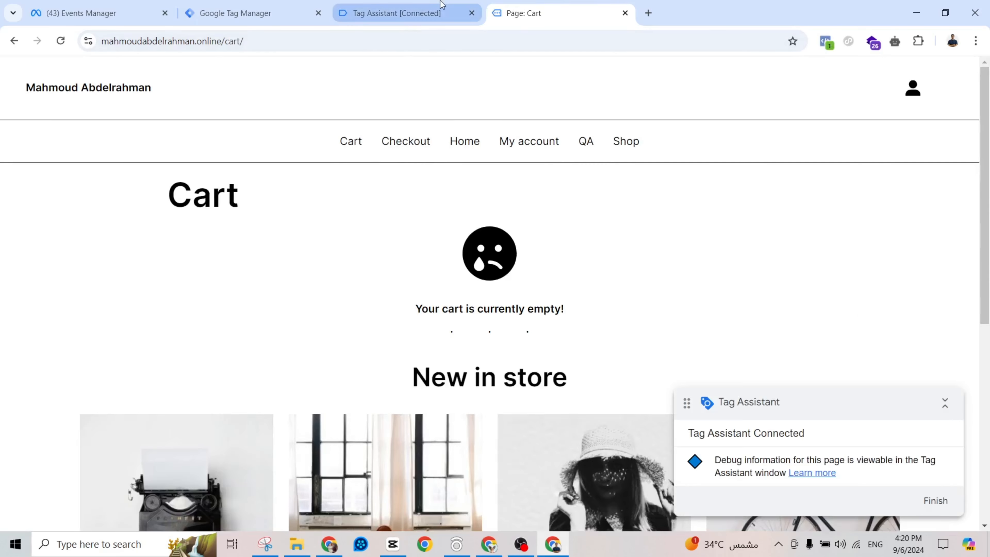
{"action": "left_click", "coordinate": [442, 7]}
{"action": "left_click", "coordinate": [77, 267]}
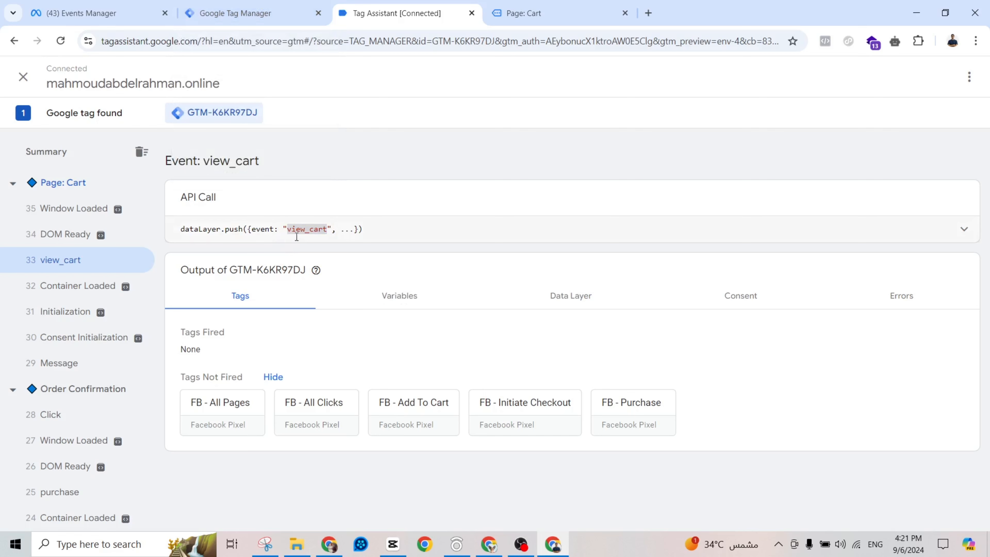
Compare the container's tags list with the variable values of the view_cart event in Tag Assistant
{"action": "left_click", "coordinate": [295, 6]}
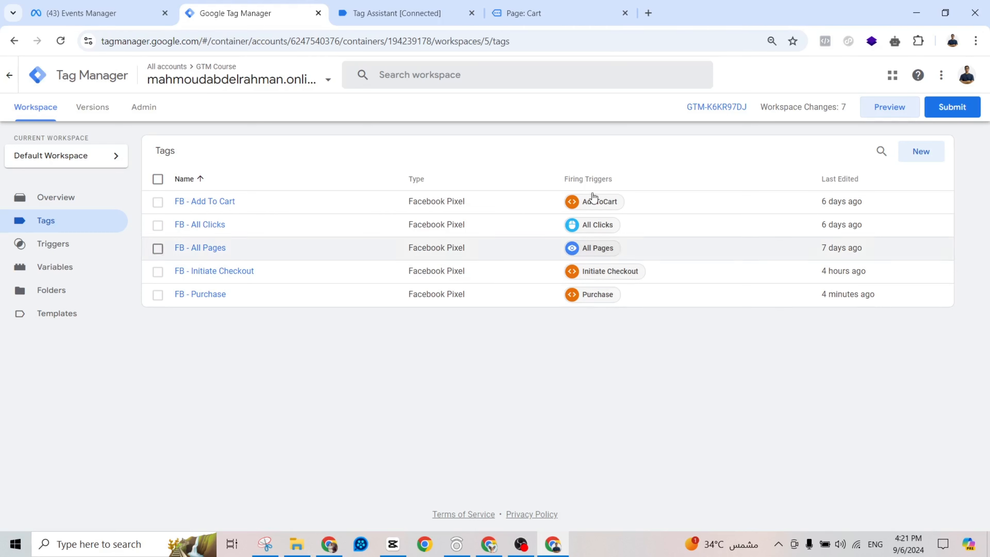
{"action": "left_click", "coordinate": [371, 14]}
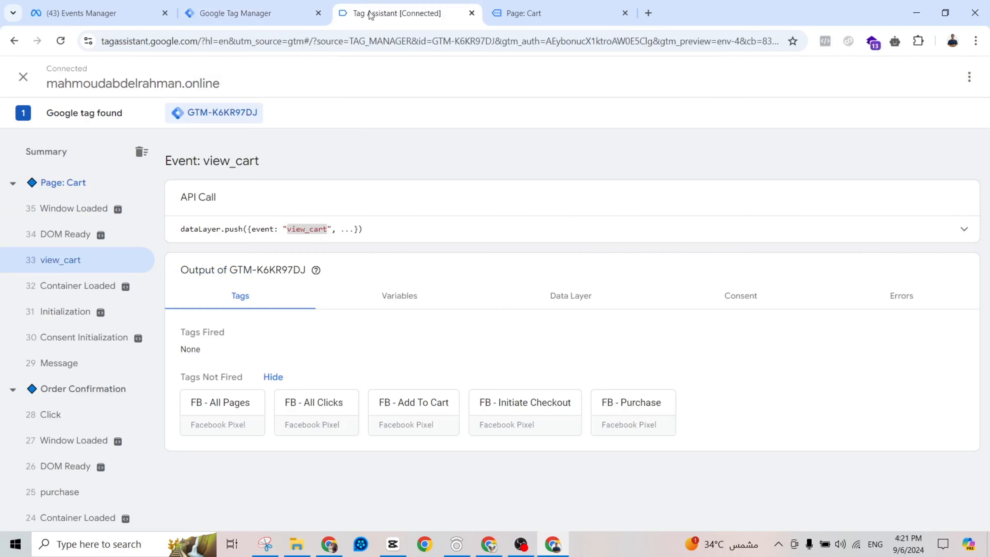
{"action": "left_click", "coordinate": [416, 294]}
{"action": "scroll", "coordinate": [470, 329], "scroll_direction": "down", "scroll_amount": 10}
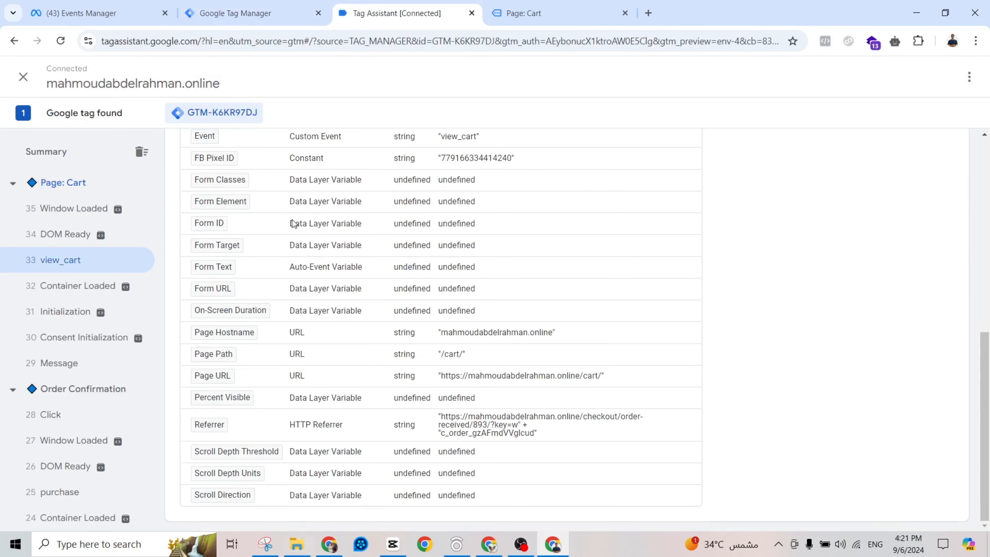
{"action": "scroll", "coordinate": [283, 283], "scroll_direction": "up", "scroll_amount": 5}
{"action": "scroll", "coordinate": [283, 283], "scroll_direction": "up", "scroll_amount": 2}
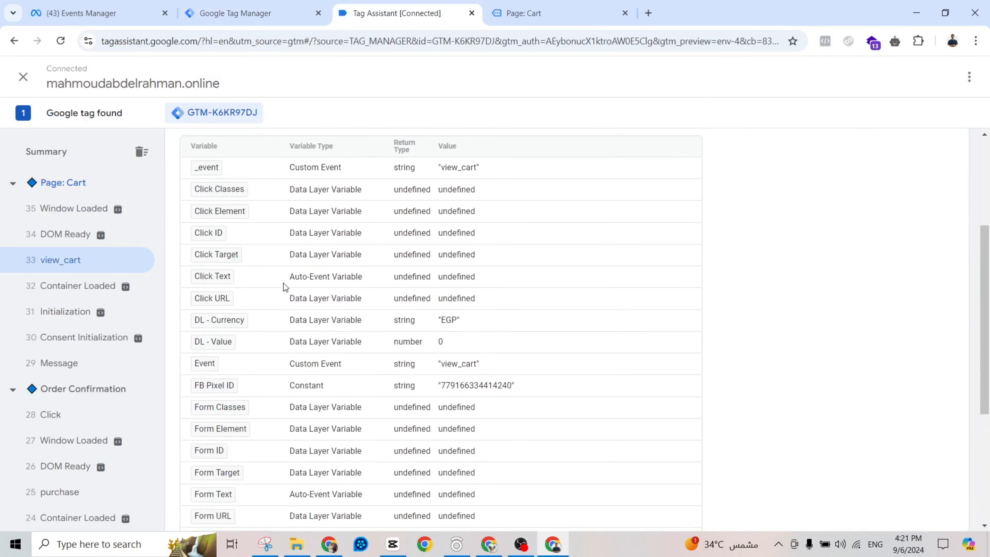
{"action": "left_click", "coordinate": [235, 13]}
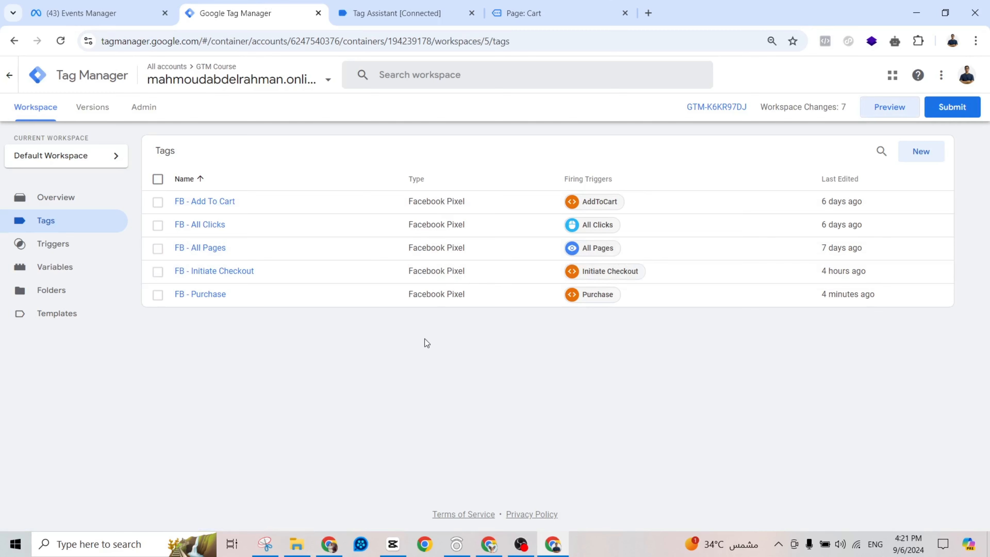